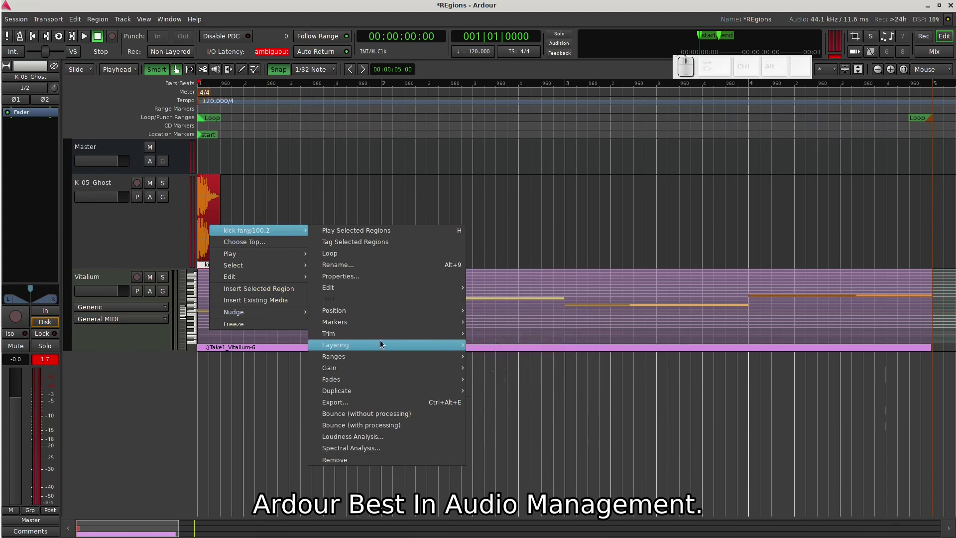
mouse_move(380, 353)
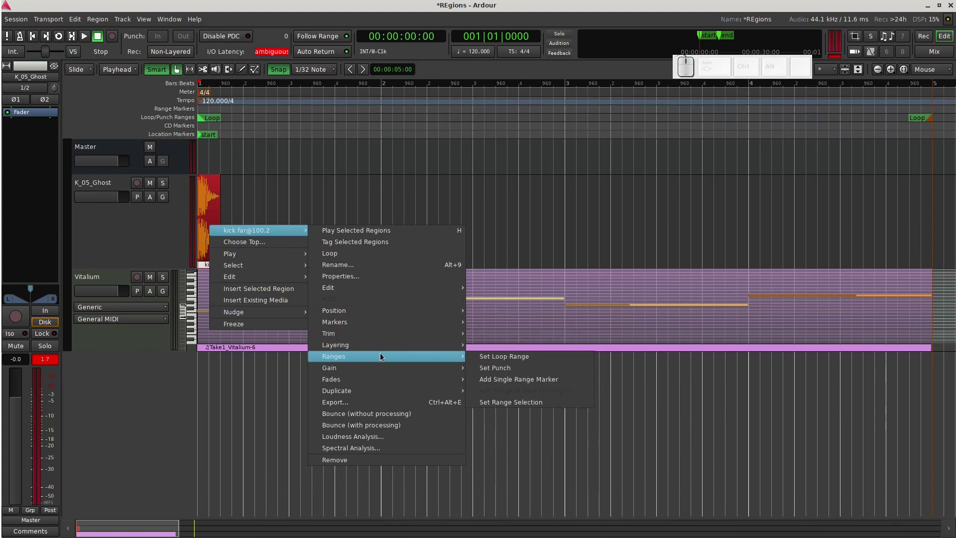
mouse_move(380, 369)
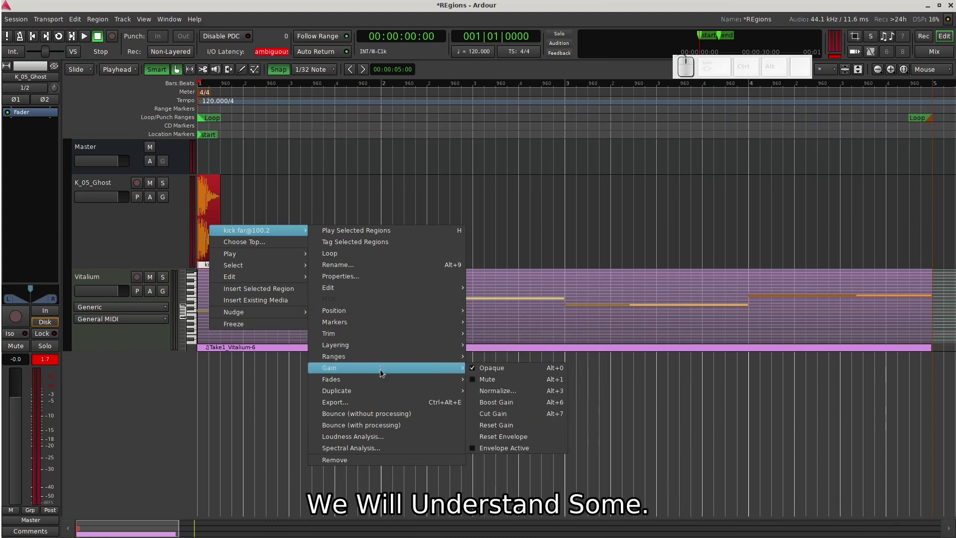
mouse_move(380, 391)
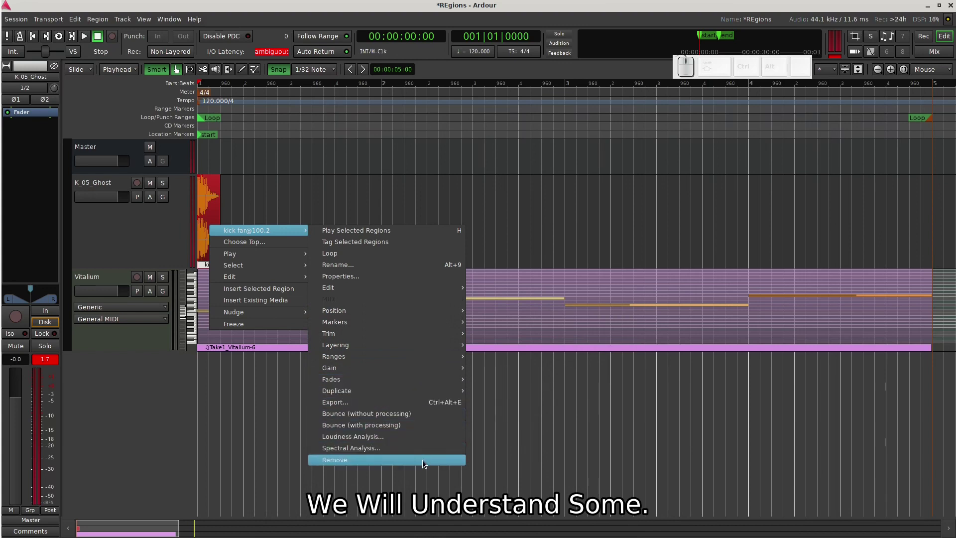
key("Escape")
key("Escape")
Step: Play the selected kick region on the K_05_Ghost track twice
right_click(210, 214)
mouse_move(276, 221)
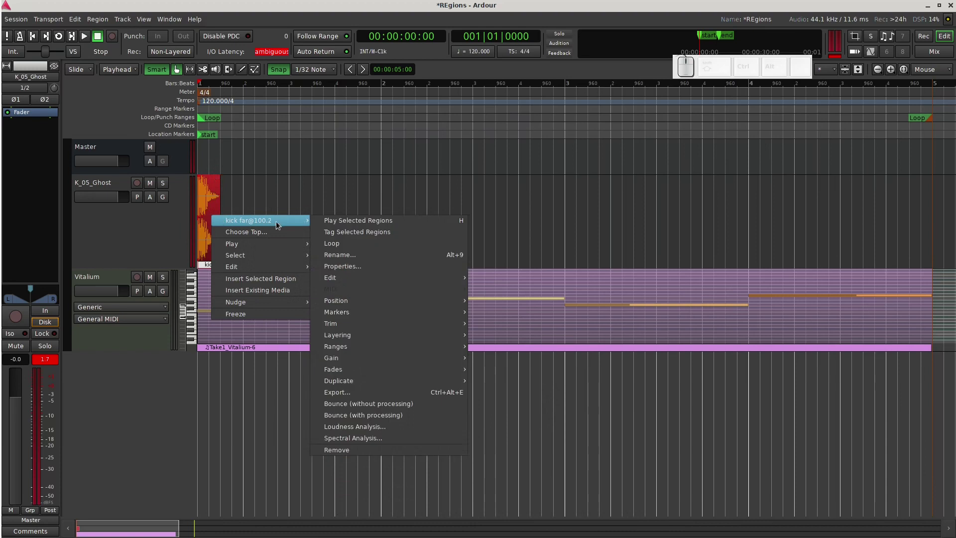
left_click(332, 223)
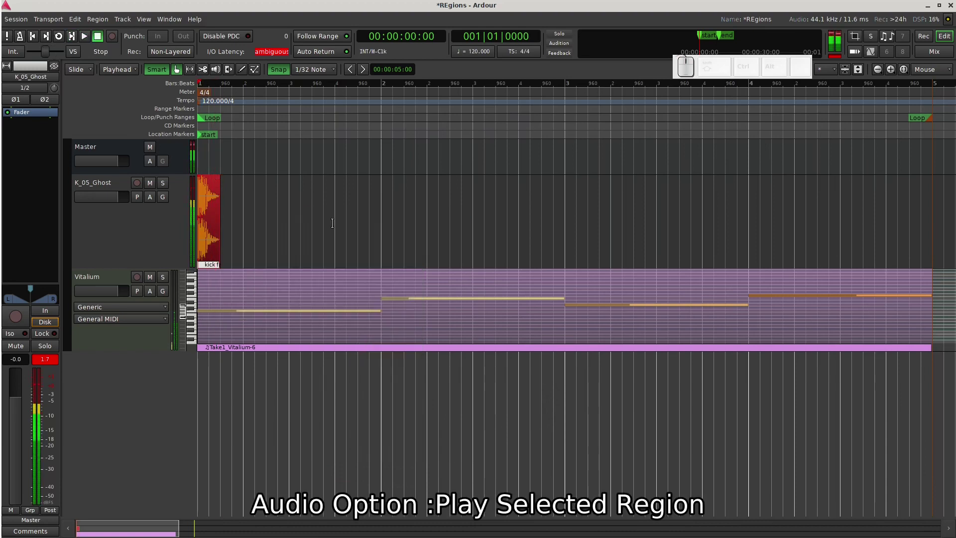
right_click(213, 219)
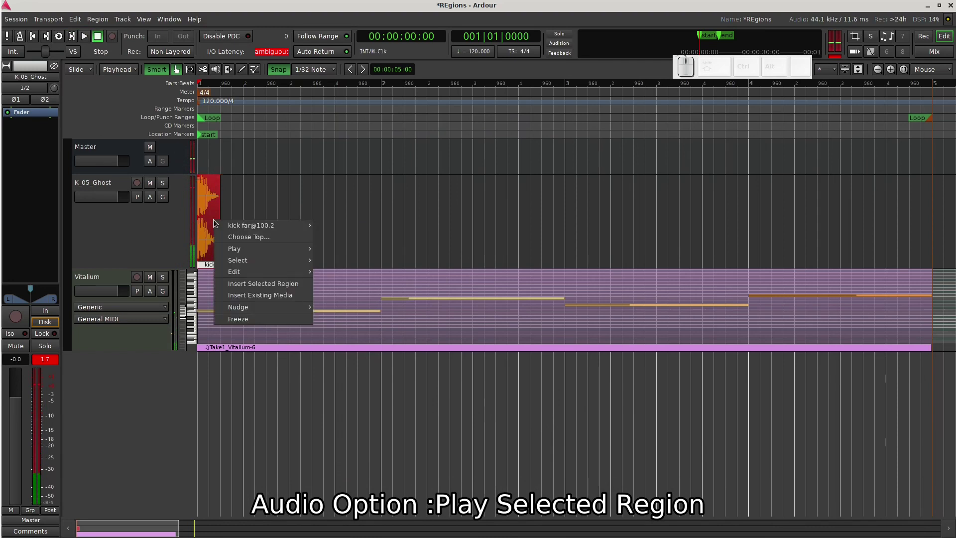
mouse_move(240, 222)
left_click(334, 225)
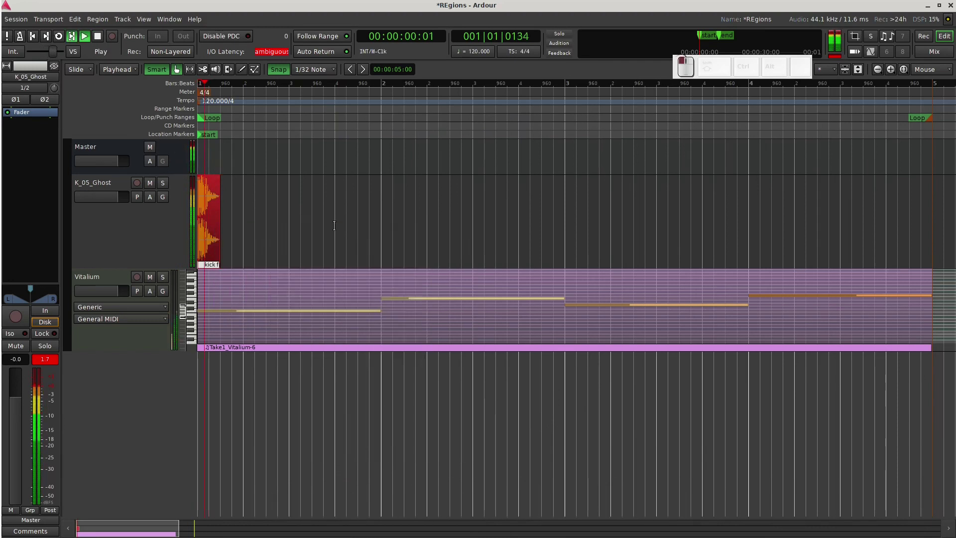
Step: Tag the selected kick region on the K_05_Ghost track as "Awsome"
right_click(210, 216)
mouse_move(256, 223)
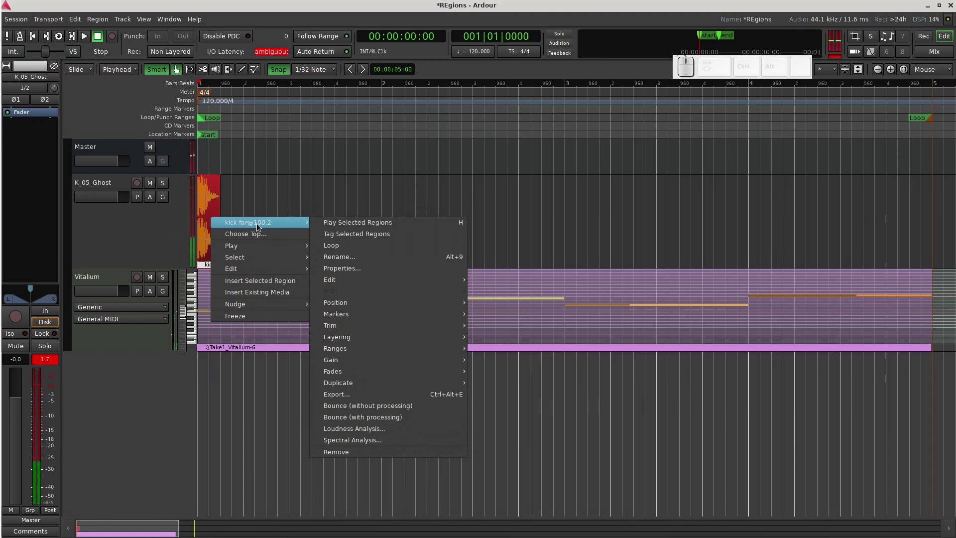
left_click(356, 234)
type("A")
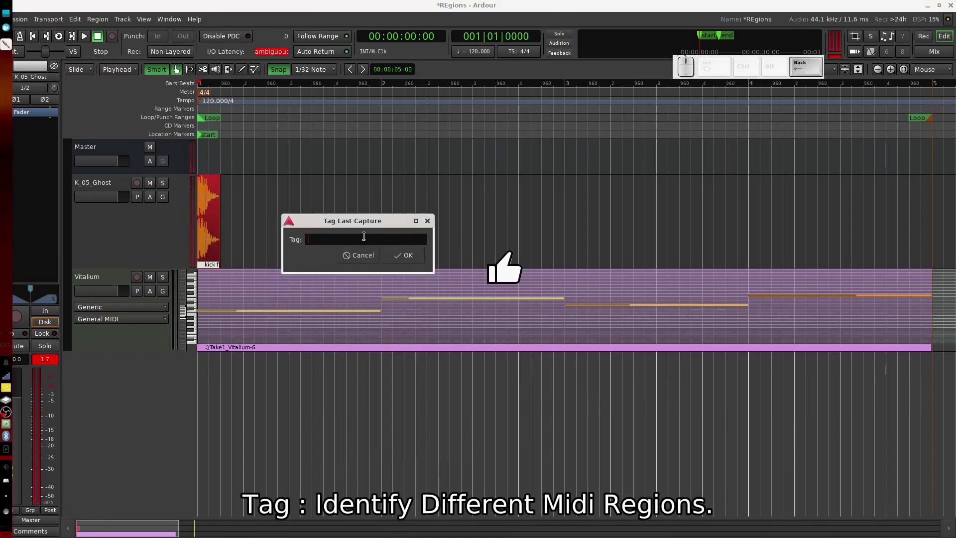
type("wsome")
left_click(406, 256)
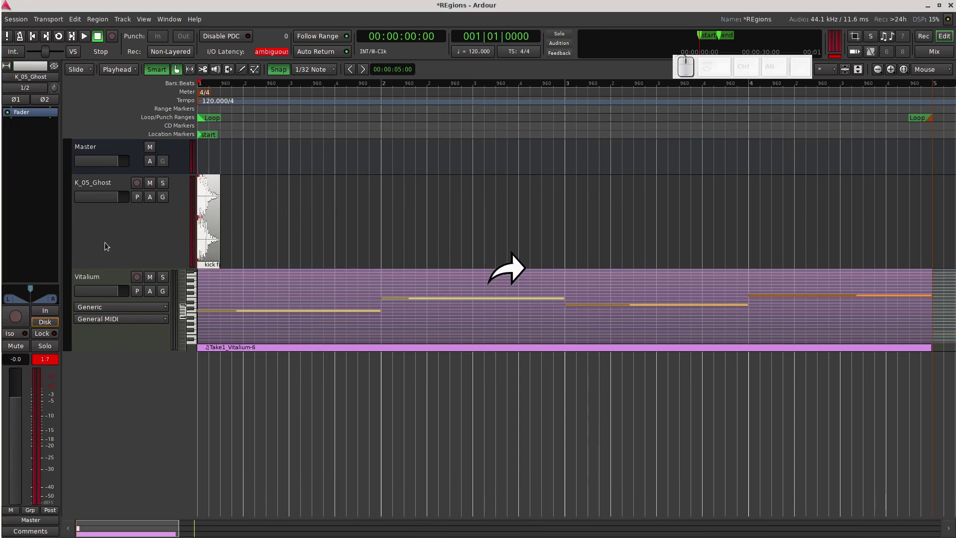
Step: Show the editor's region list, widen it to check the region tags, and hide it again
key("shift+l")
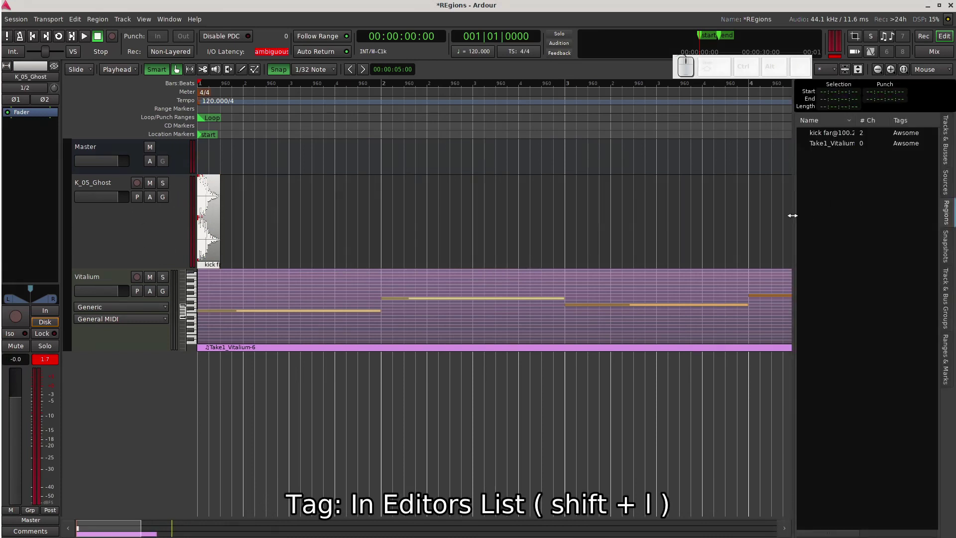
left_click_drag(792, 213, 671, 199)
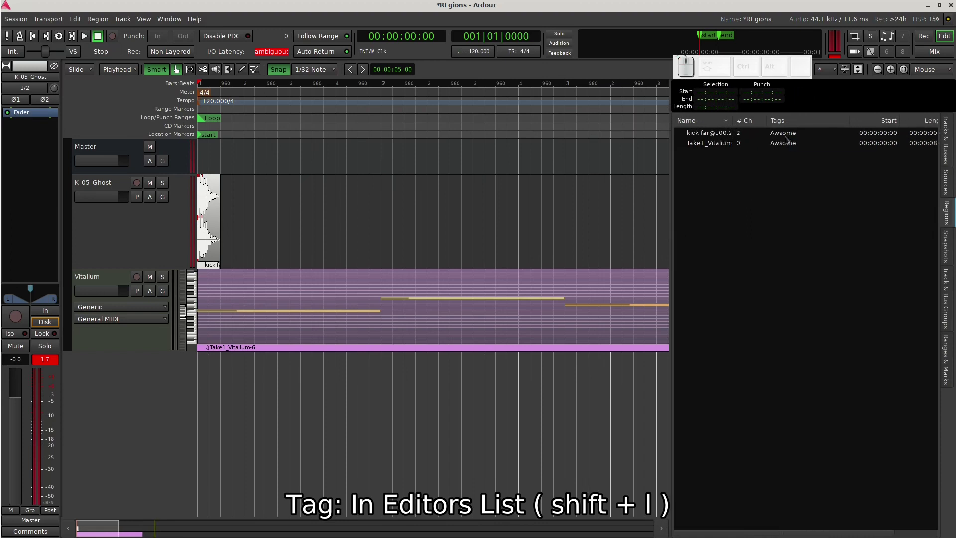
key("shift+l")
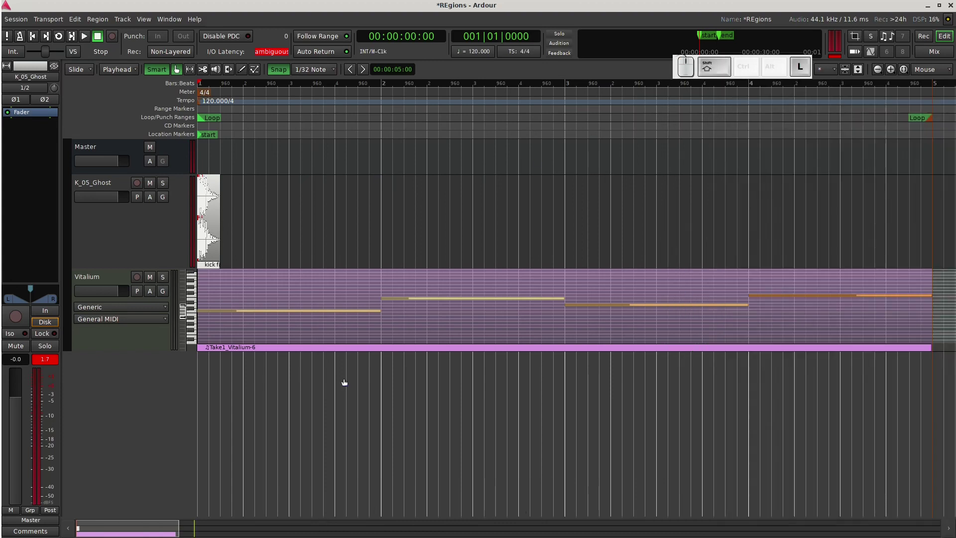
Step: Loop the kick region on the K_05_Ghost track, then stop playback
right_click(213, 239)
mouse_move(307, 247)
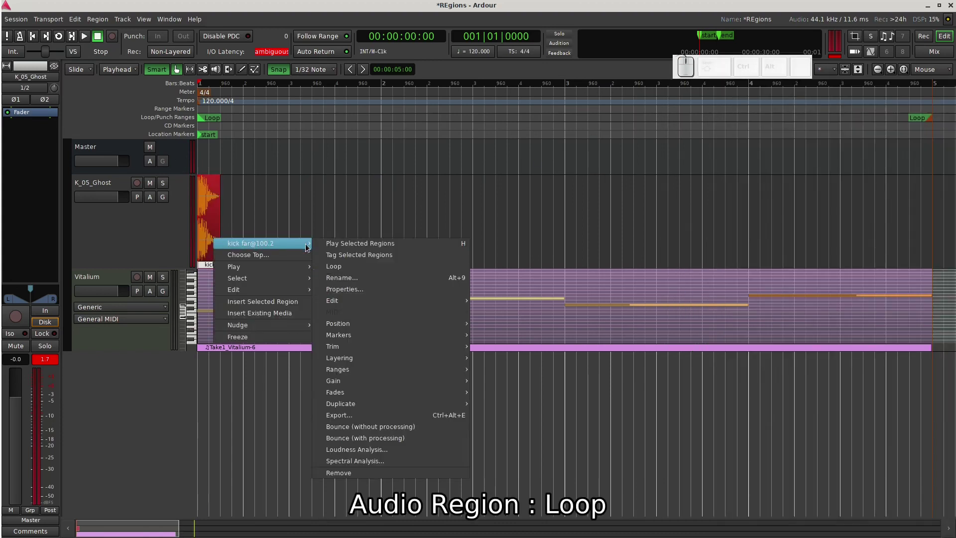
left_click(353, 267)
key("space")
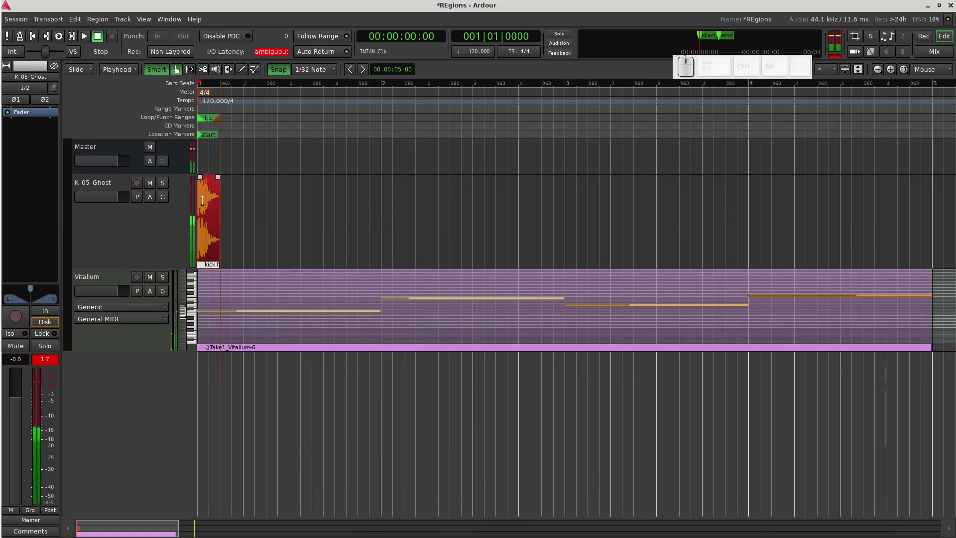
Step: Rename the kick region on the K_05_Ghost track to "kick grumpy"
right_click(214, 229)
mouse_move(308, 230)
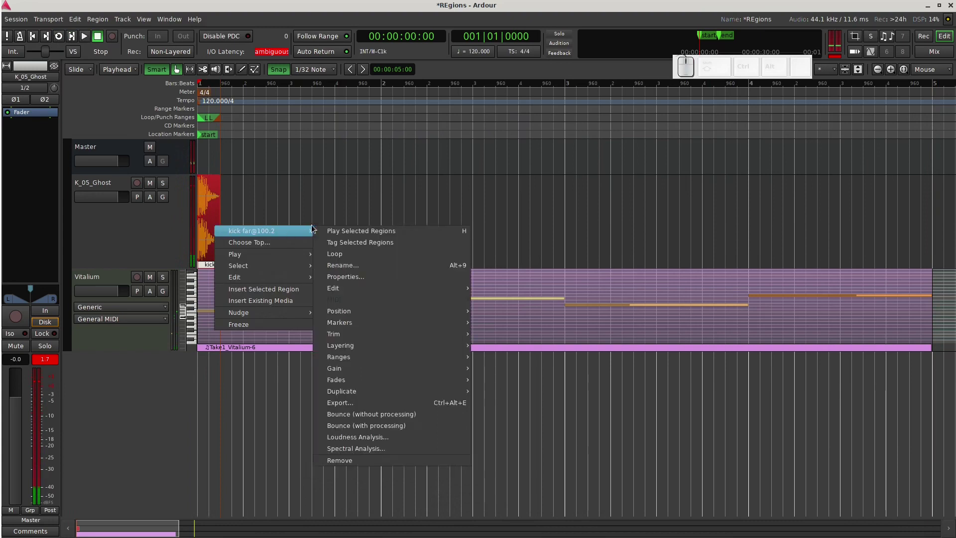
left_click(393, 265)
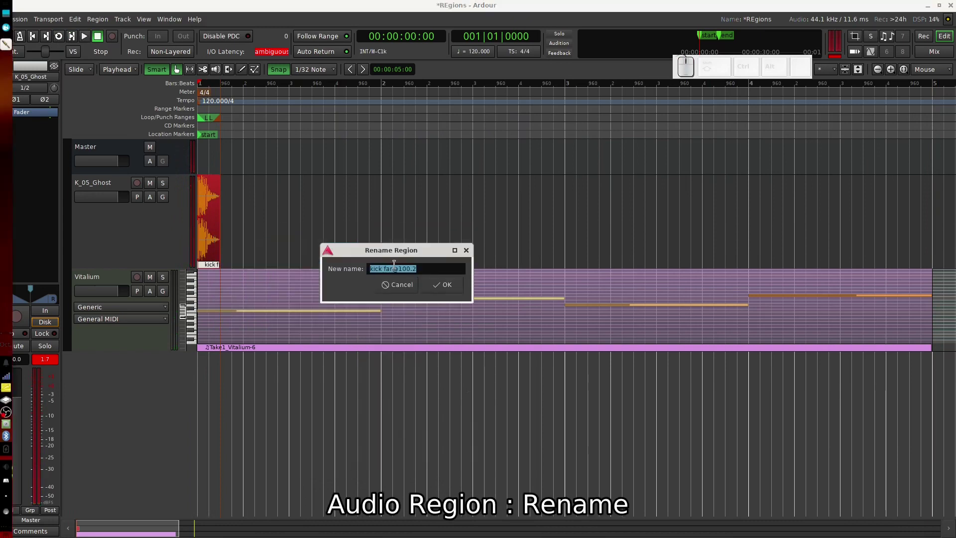
left_click(431, 269)
key("BackSpace")
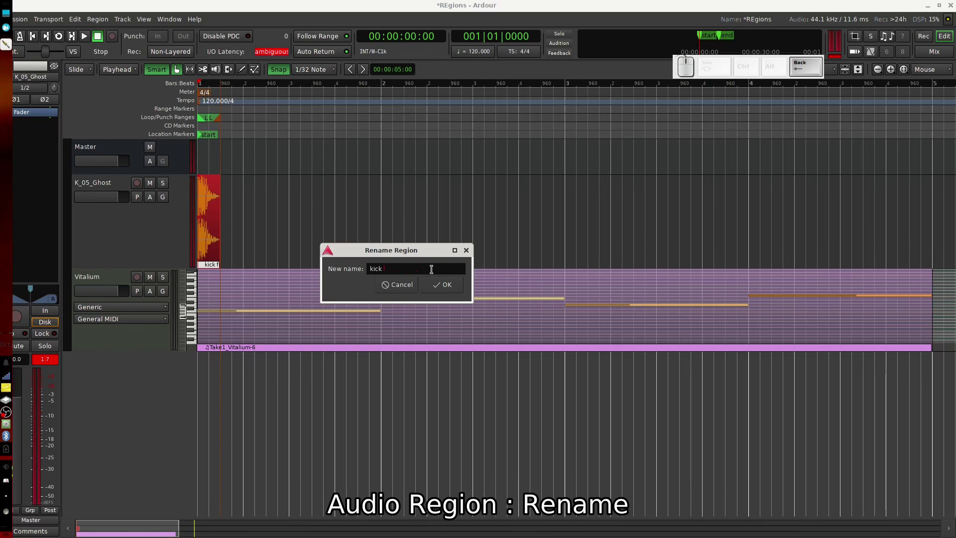
type("grumpy")
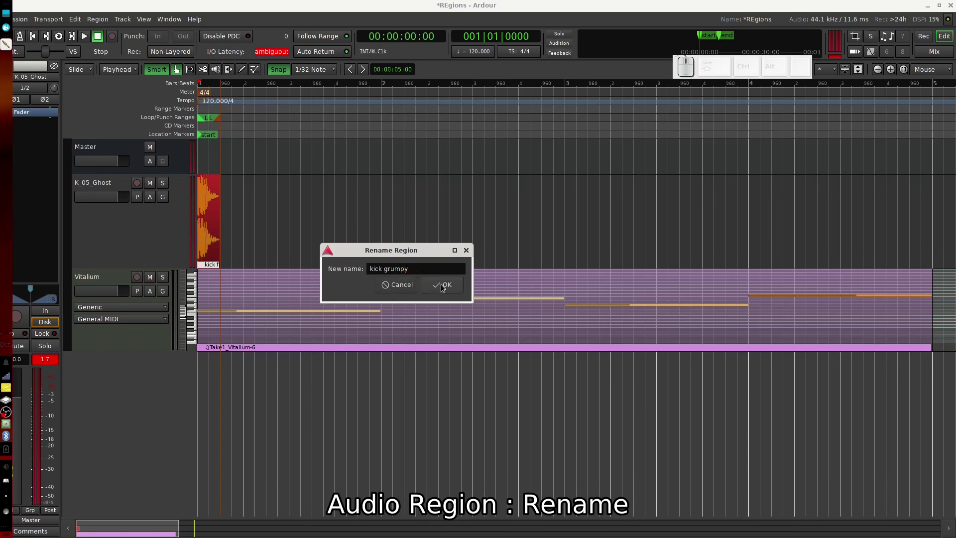
left_click(442, 287)
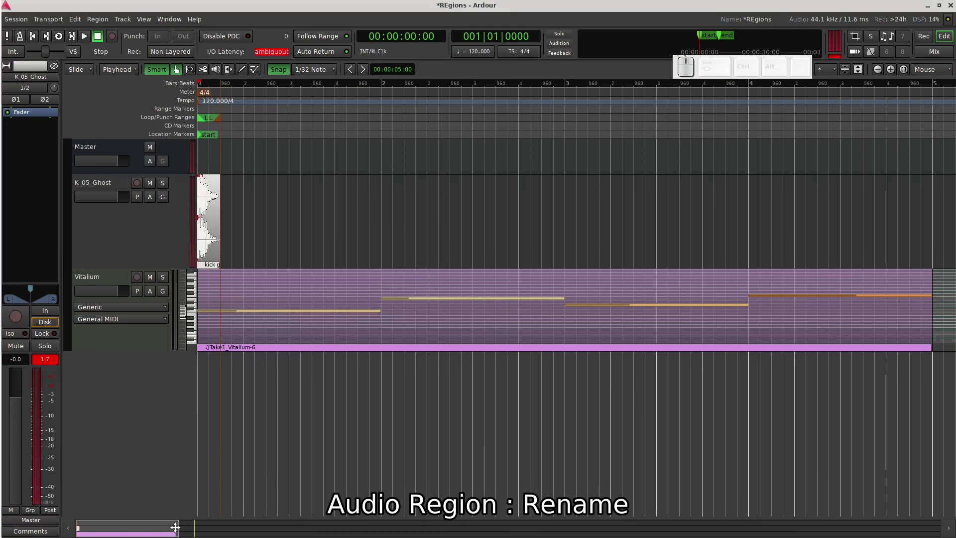
Step: Examine the kick grumpy region's properties, such as length and peak amplitude, and audition the region
left_click_drag(176, 527, 102, 529)
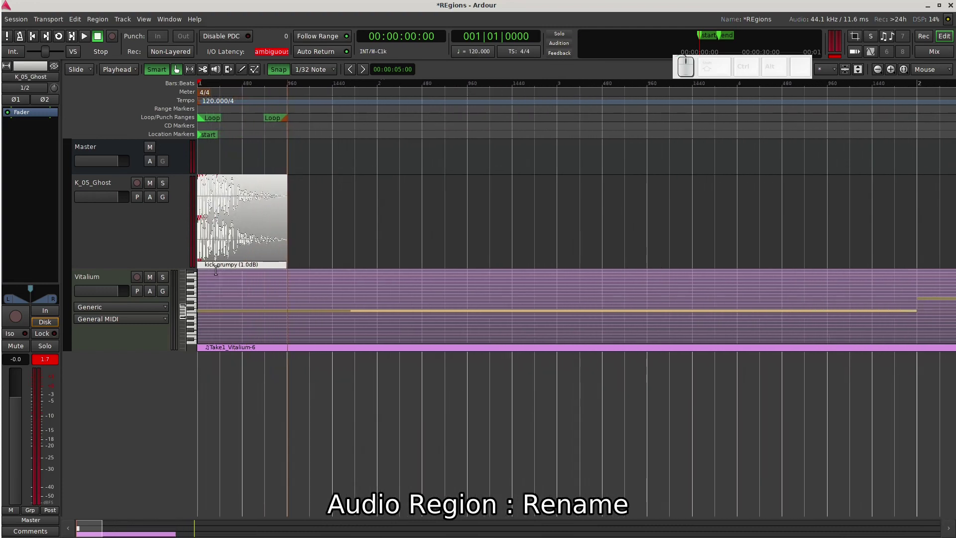
right_click(268, 223)
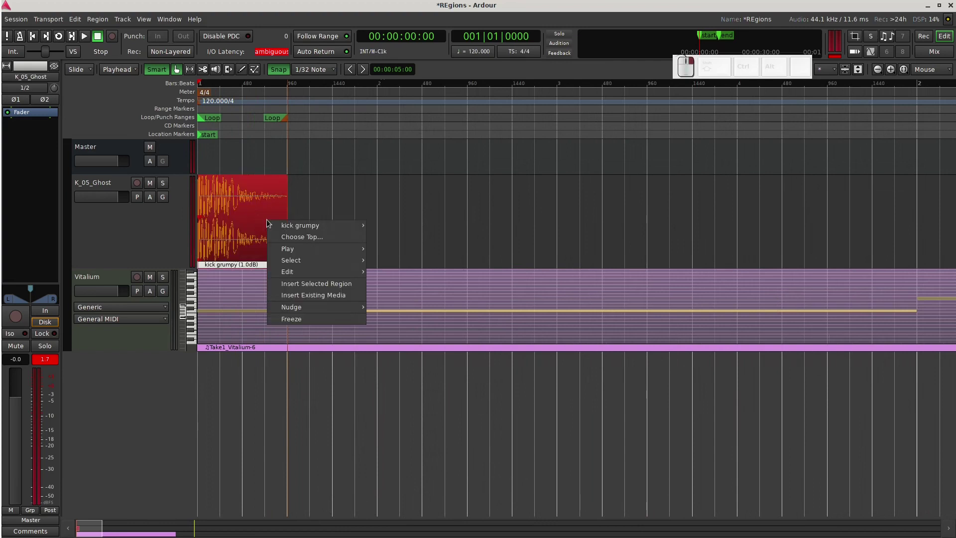
mouse_move(302, 225)
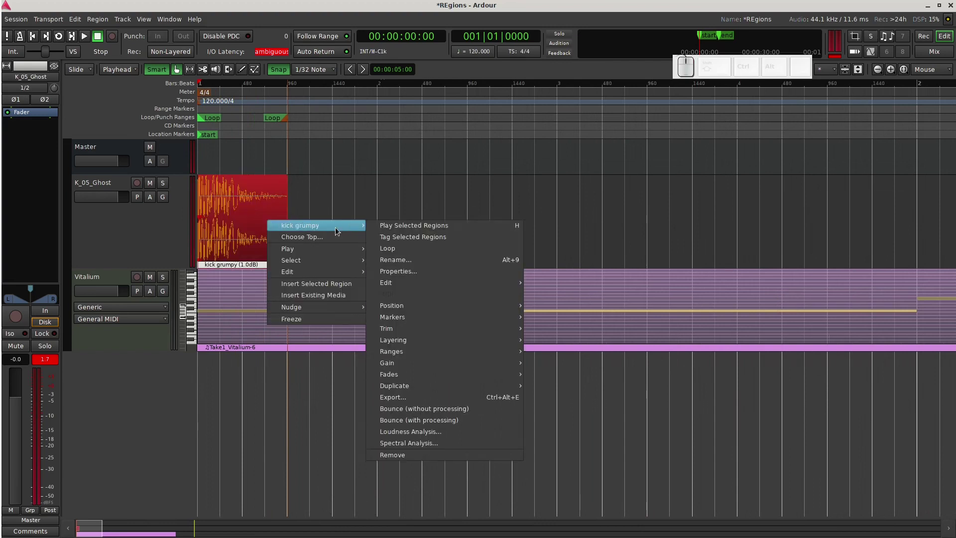
left_click(431, 271)
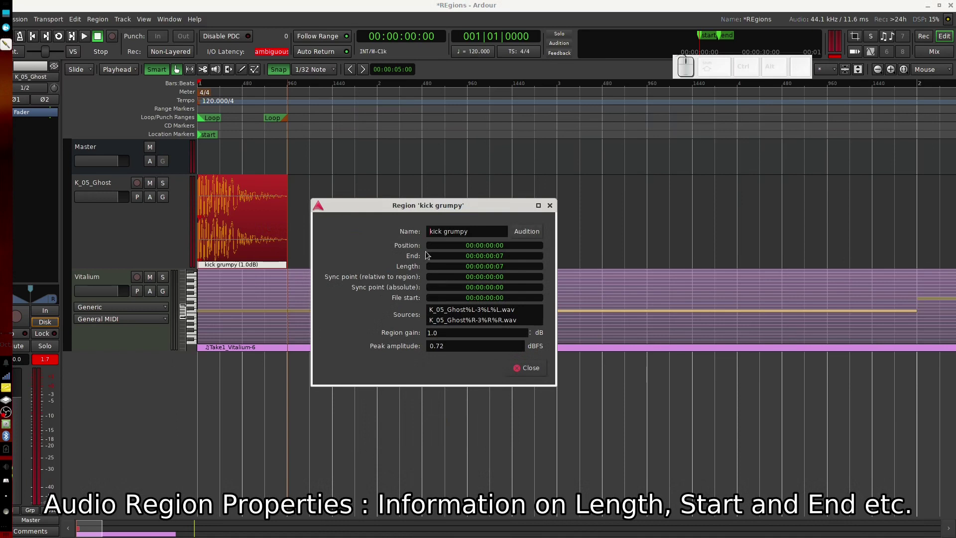
left_click(532, 232)
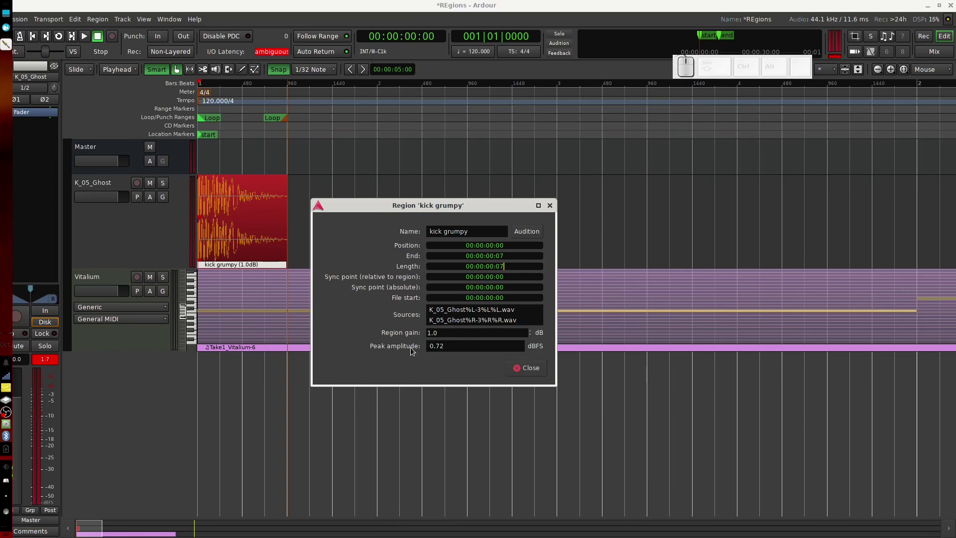
left_click(449, 344)
left_click(527, 367)
Step: Pitch shift the kick grumpy region by 2 octaves and play the result
right_click(260, 226)
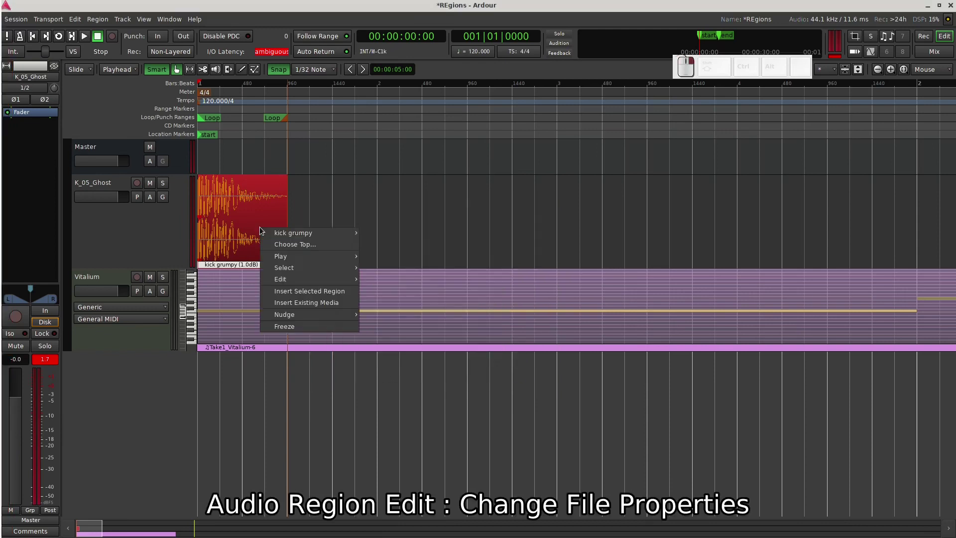
mouse_move(314, 231)
mouse_move(404, 289)
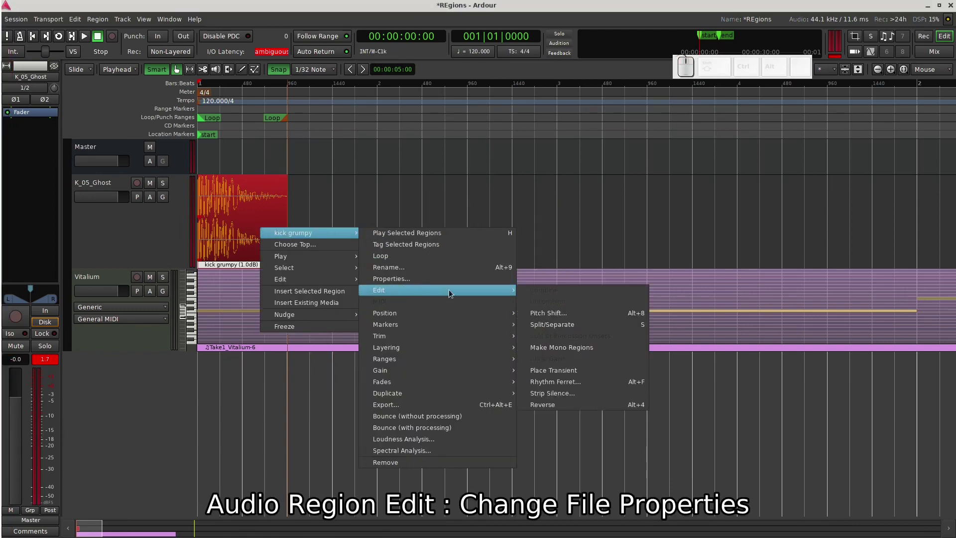
left_click(544, 310)
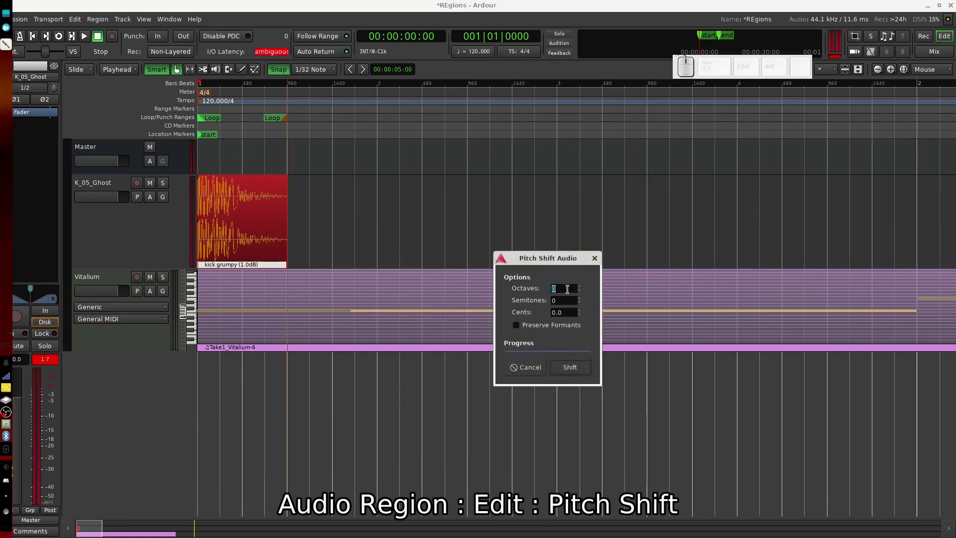
type("2")
left_click(570, 367)
key("space")
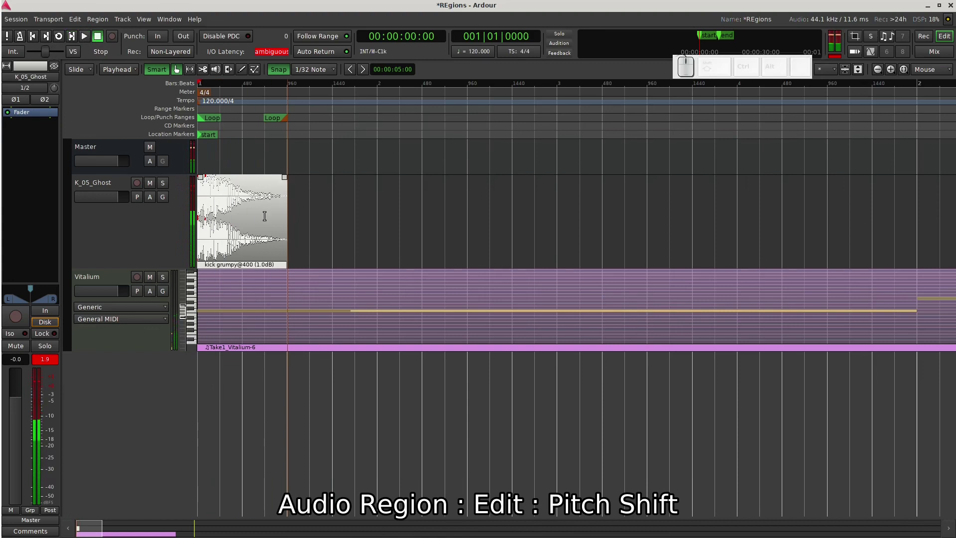
Step: Pitch shift the kick region on the K_05_Ghost track by -2 octaves and play the result
right_click(249, 225)
mouse_move(313, 233)
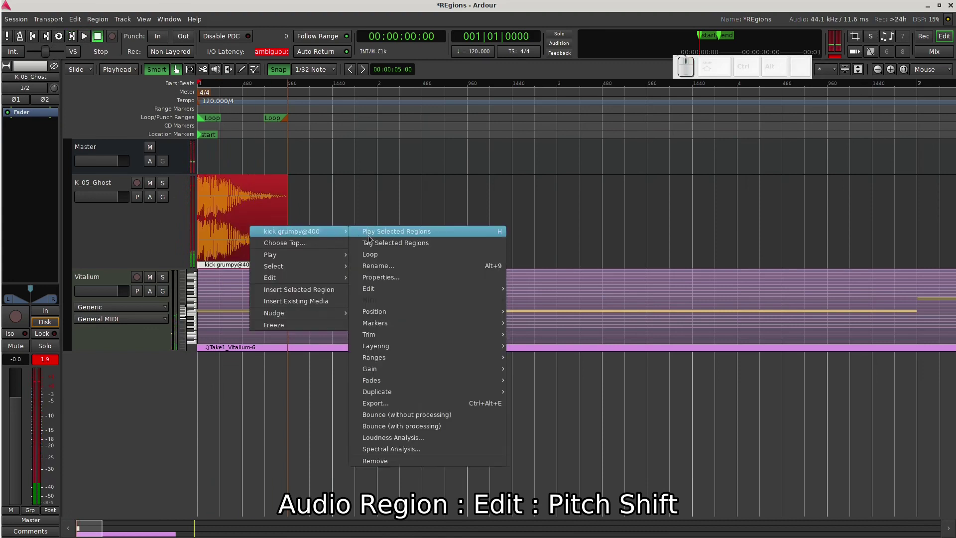
mouse_move(398, 285)
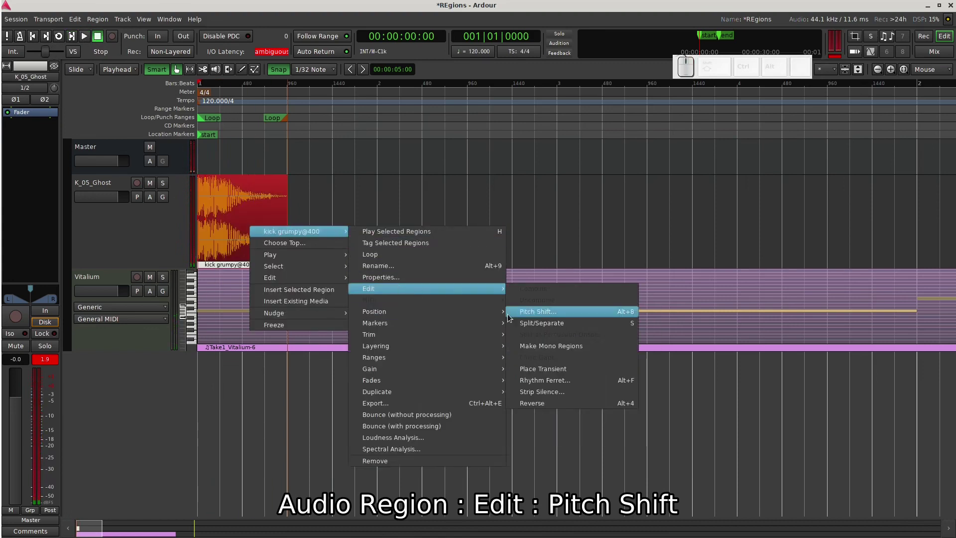
left_click(545, 311)
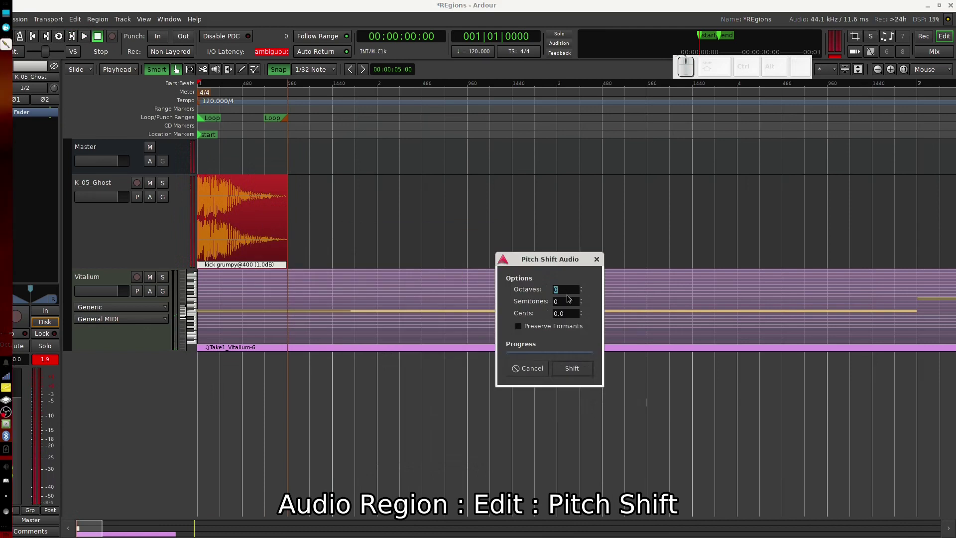
type("-2")
left_click(573, 367)
key("space")
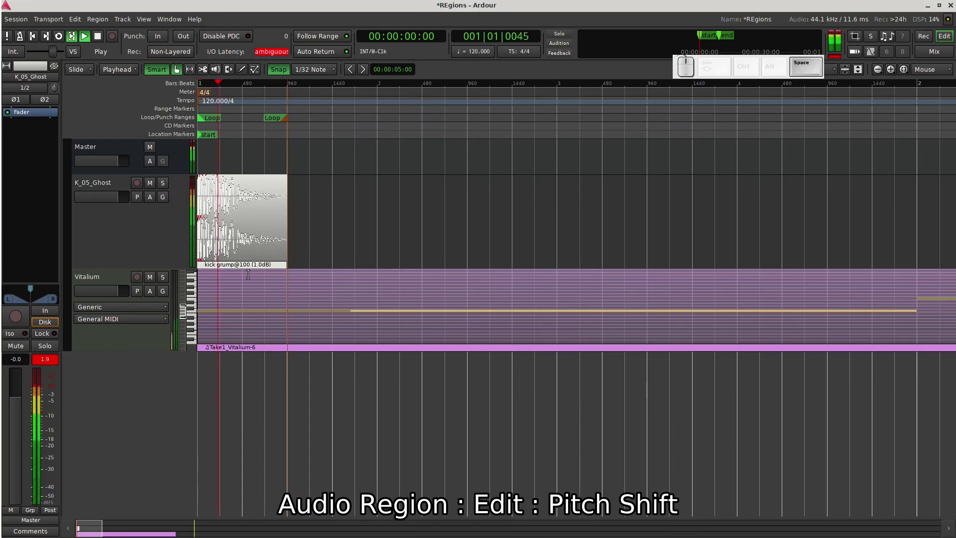
key("space")
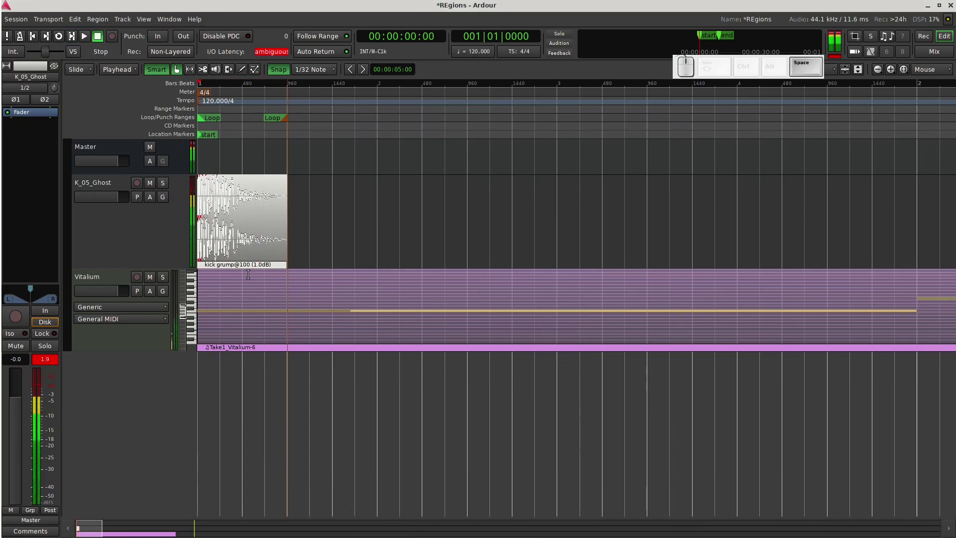
Step: Duplicate the K_05_Ghost track once with its playlist copied, and move the duplicate above the Vitalium track
key("Escape")
right_click(137, 232)
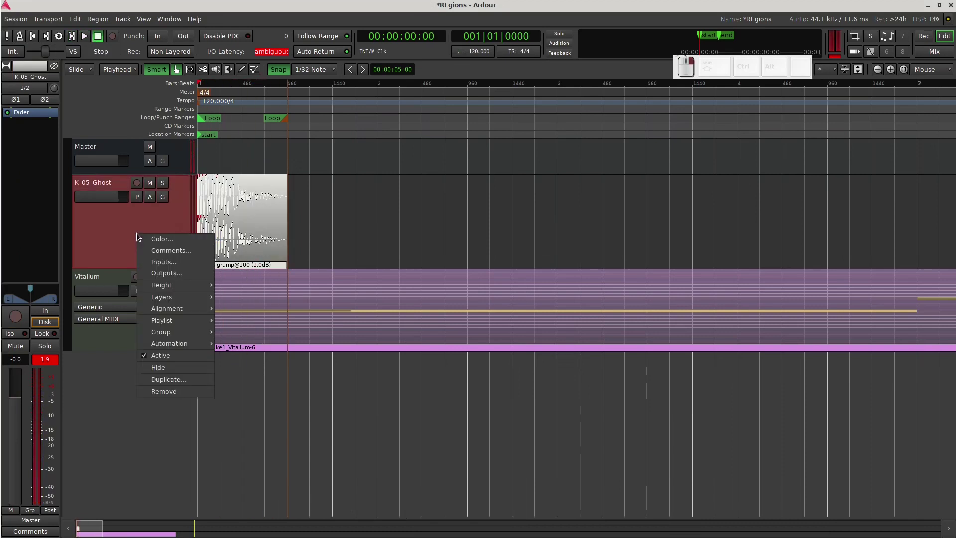
left_click(183, 379)
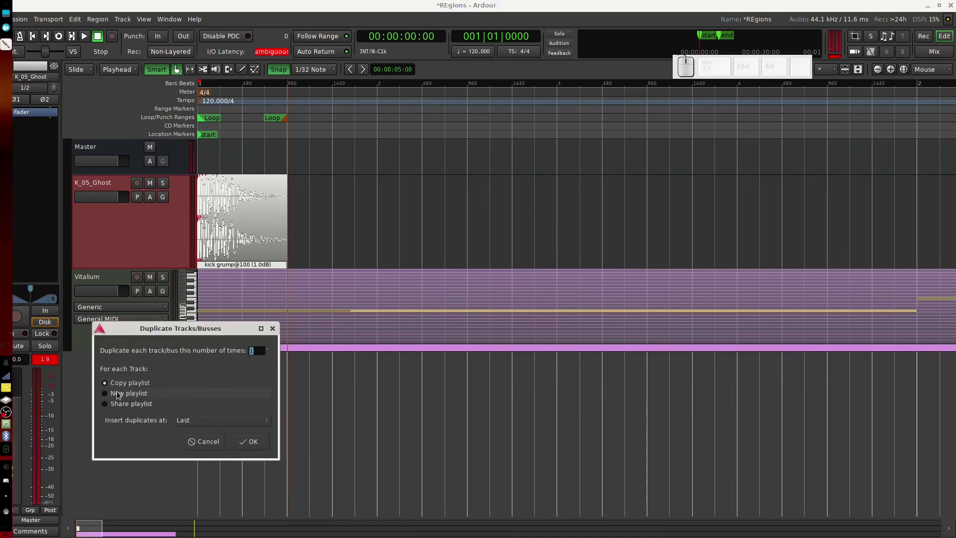
left_click(244, 442)
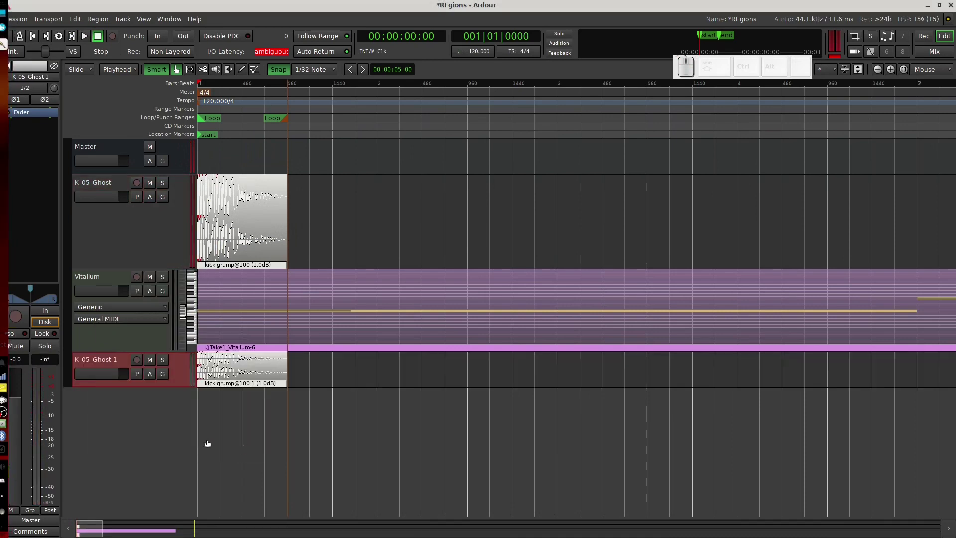
key("ctrl+Up")
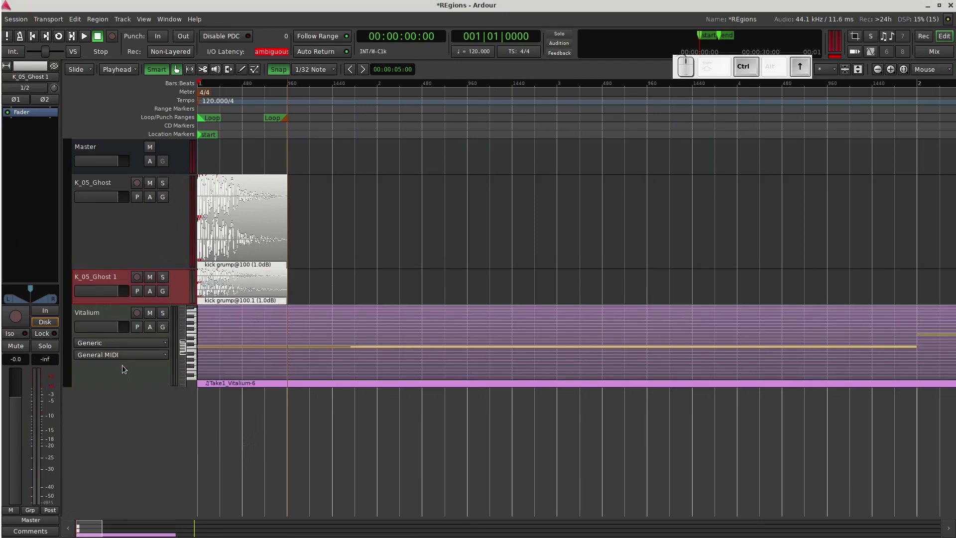
Step: Reverse the kick grump region on the K_05_Ghost track and play the result
right_click(270, 234)
mouse_move(318, 240)
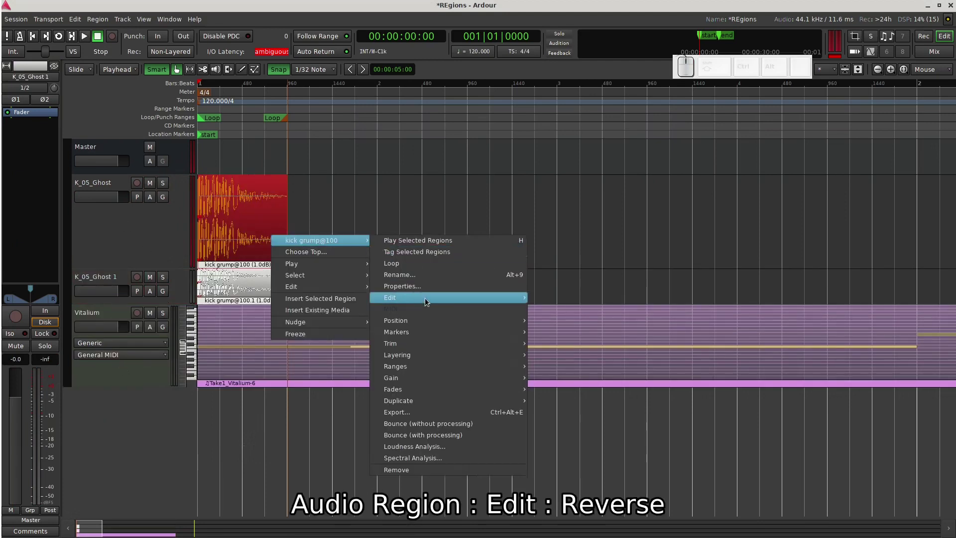
mouse_move(441, 296)
left_click(586, 413)
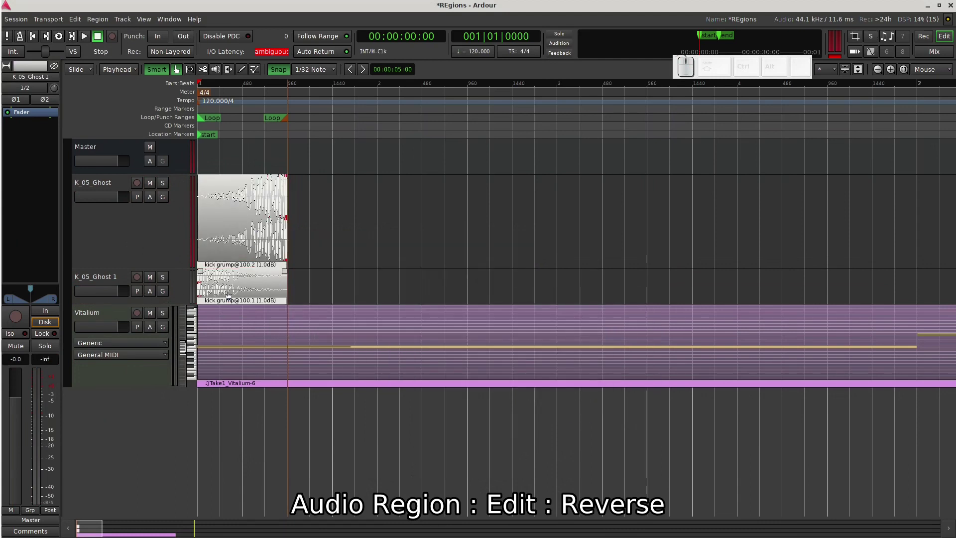
key("space")
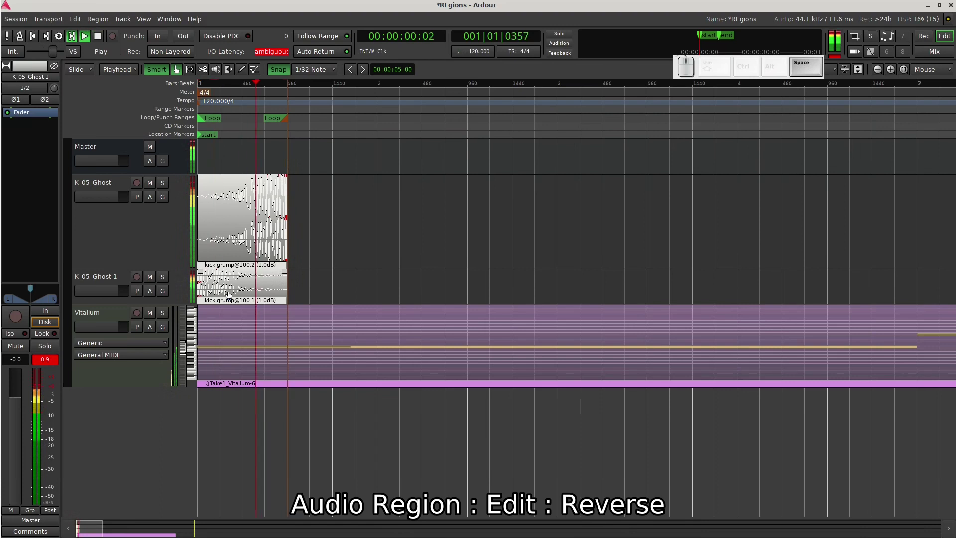
key("space")
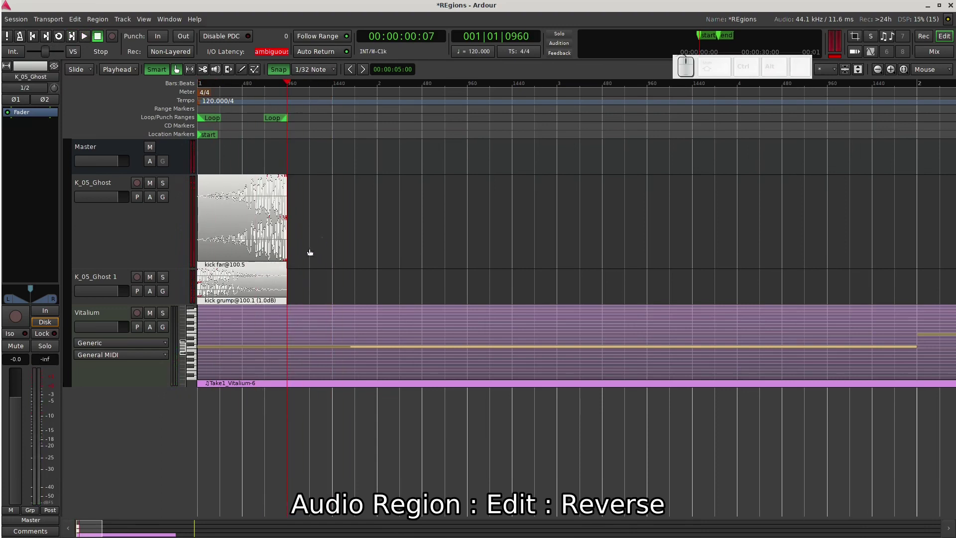
Step: Bring the kick grump region from K_05_Ghost 1 onto K_05_Ghost at the same position and remove the K_05_Ghost 1 track
left_click_drag(245, 294, 252, 242)
left_click(246, 294)
key("Delete")
left_click(106, 279)
right_click(106, 278)
left_click(144, 439)
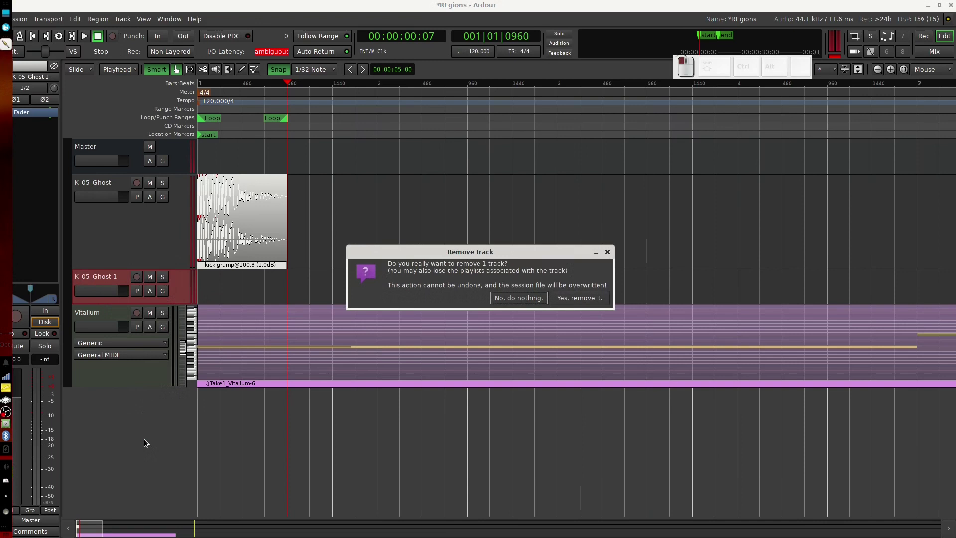
left_click(577, 297)
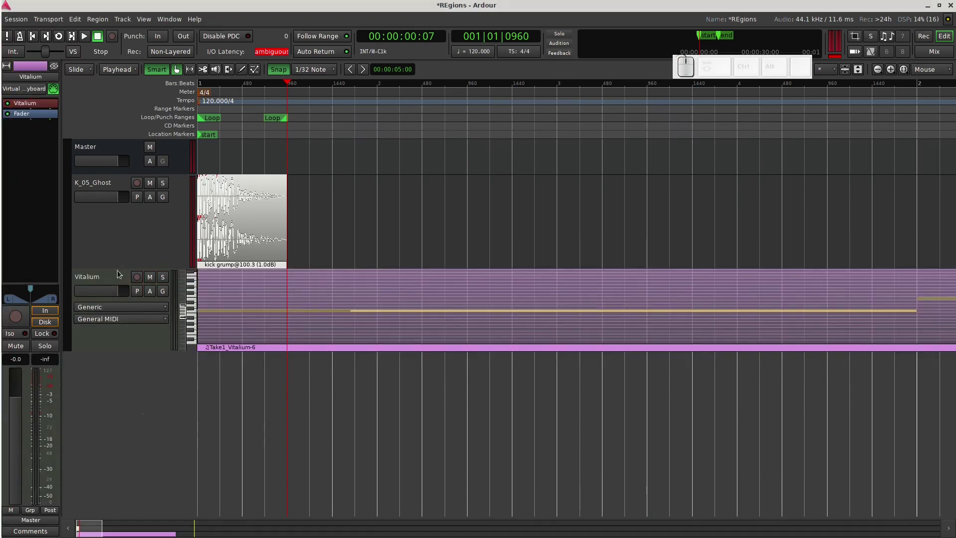
Step: Make the K_05_Ghost track taller and nudge its kick grump region later
left_click_drag(118, 250, 124, 301)
left_click_drag(254, 279, 241, 254)
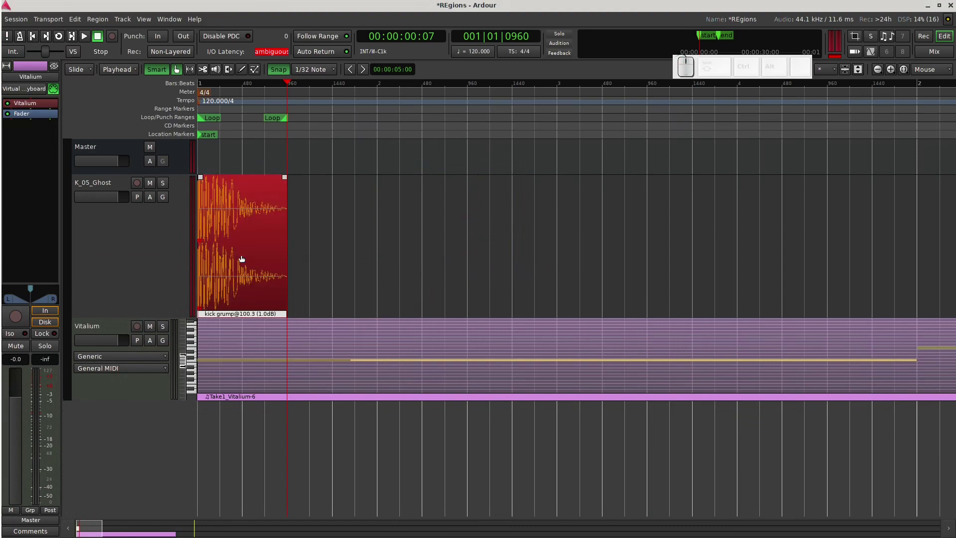
right_click(241, 256)
mouse_move(269, 263)
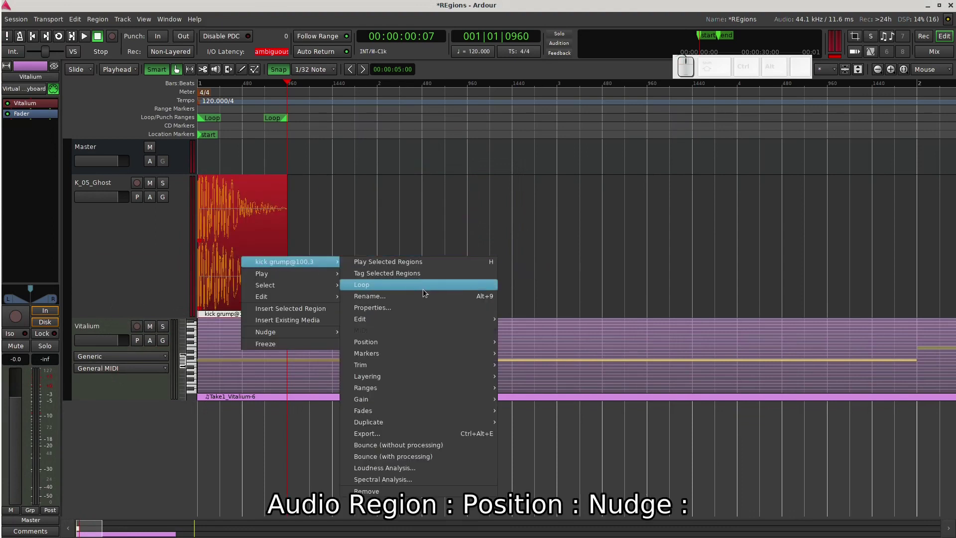
mouse_move(405, 354)
mouse_move(453, 343)
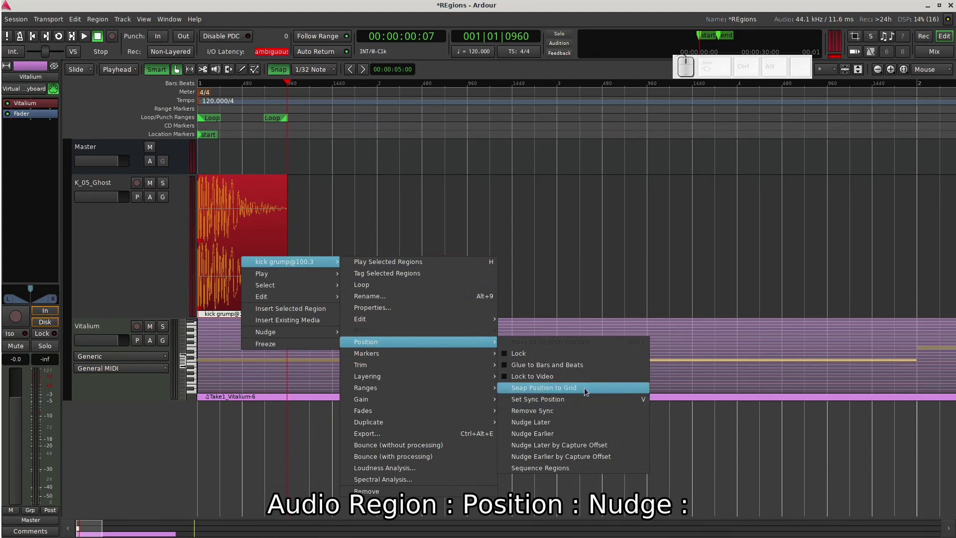
left_click(559, 423)
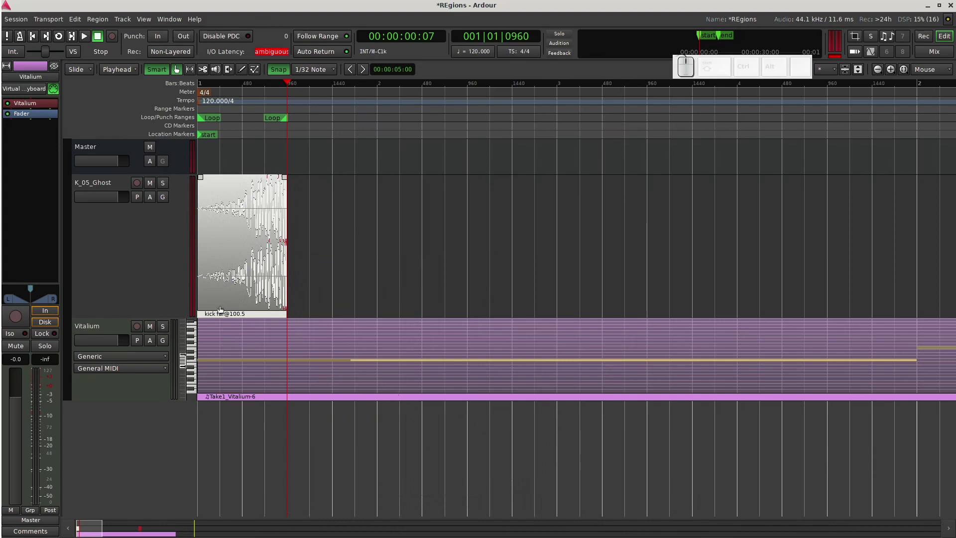
Step: Nudge the kick grump region earlier, back over the kick far region at the session start
left_click_drag(102, 529, 153, 534)
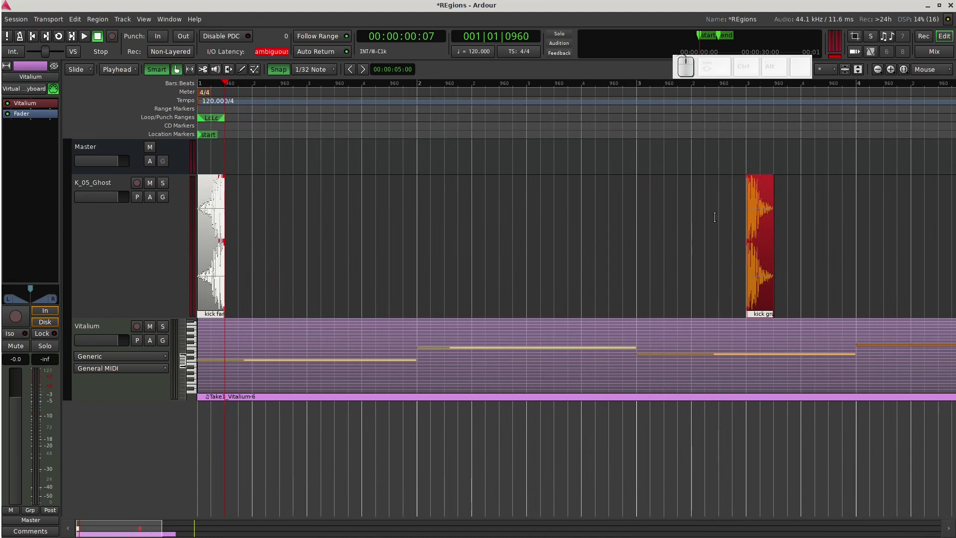
right_click(753, 274)
mouse_move(761, 275)
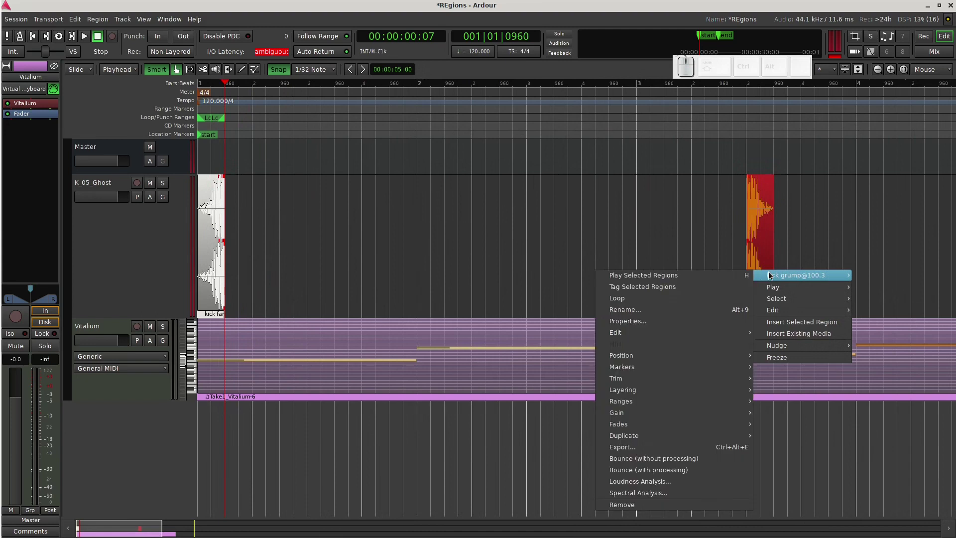
mouse_move(657, 356)
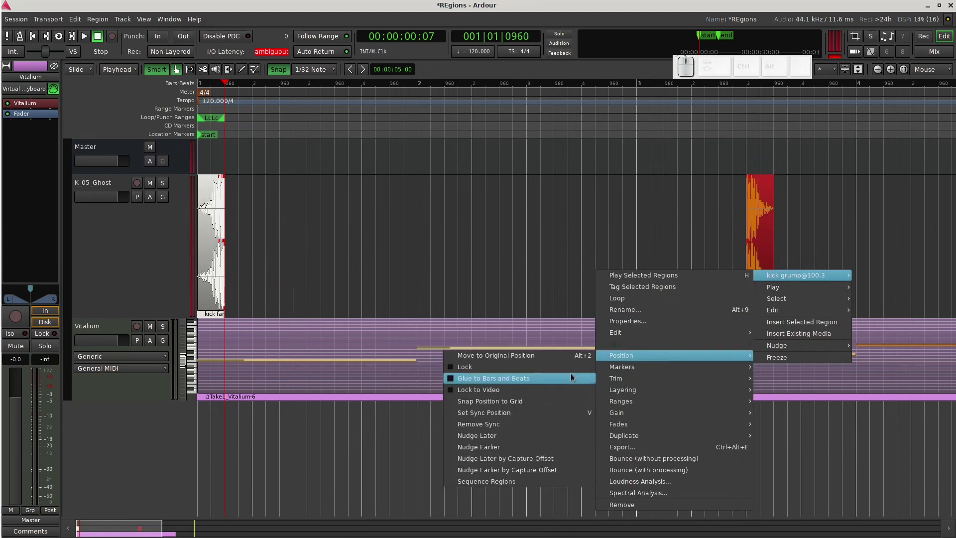
left_click(536, 443)
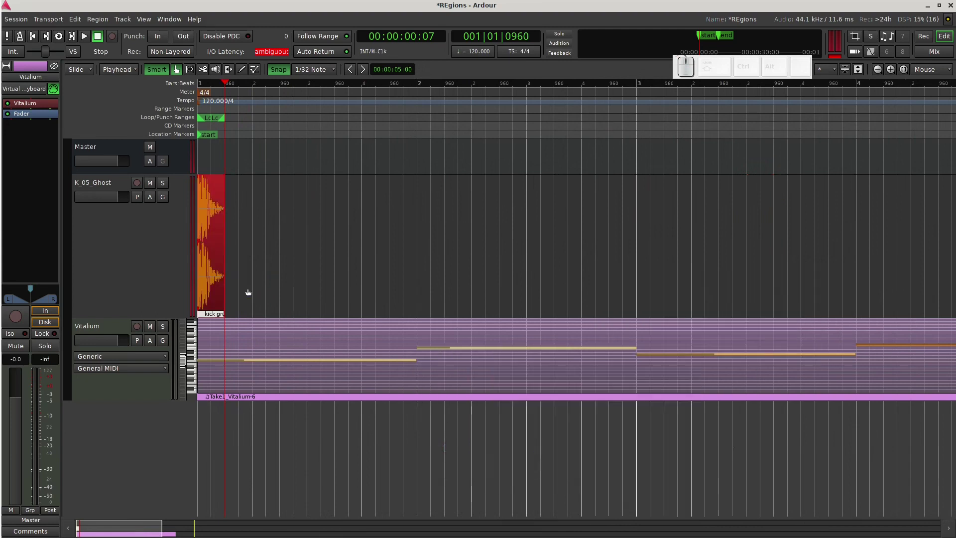
Step: Clear the region cue markers of the kick grump region
right_click(210, 253)
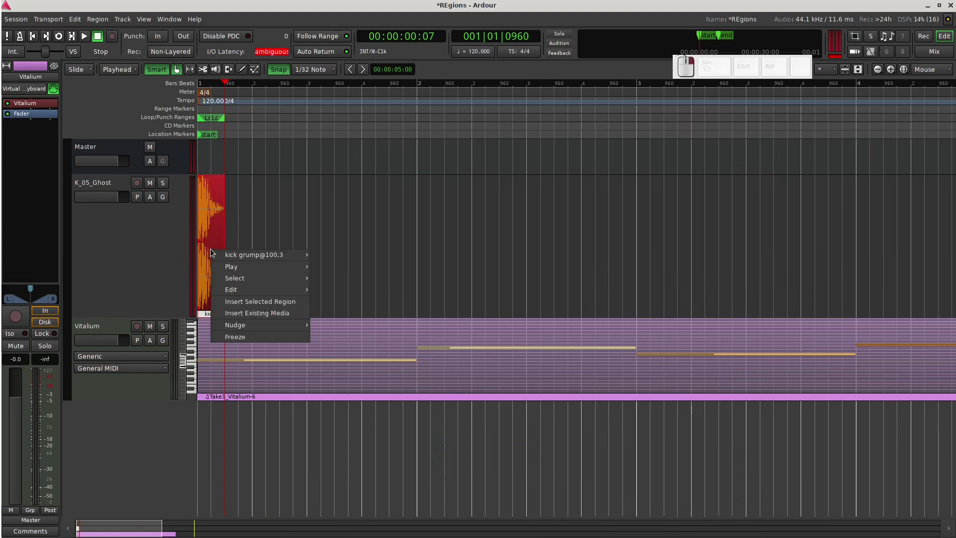
mouse_move(295, 255)
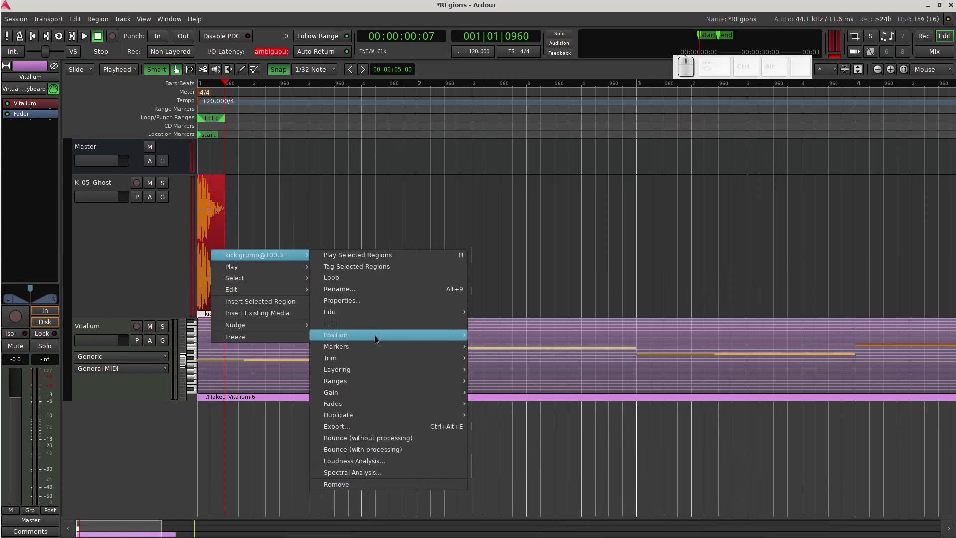
mouse_move(383, 333)
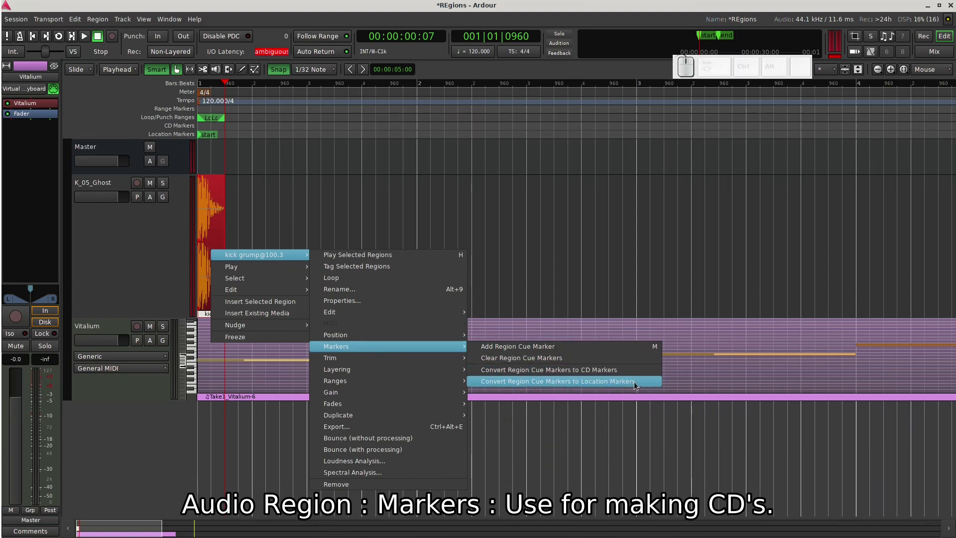
left_click(575, 359)
Step: Move the playhead to 001|01|0480 and trim the start of the kick grump region to that edit point
left_click_drag(118, 535, 315, 282)
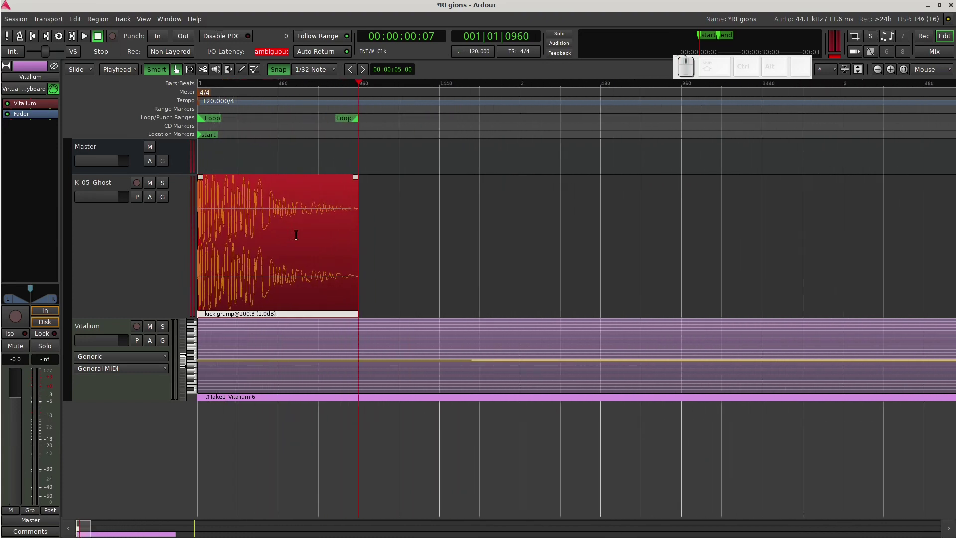
left_click_drag(357, 79, 274, 93)
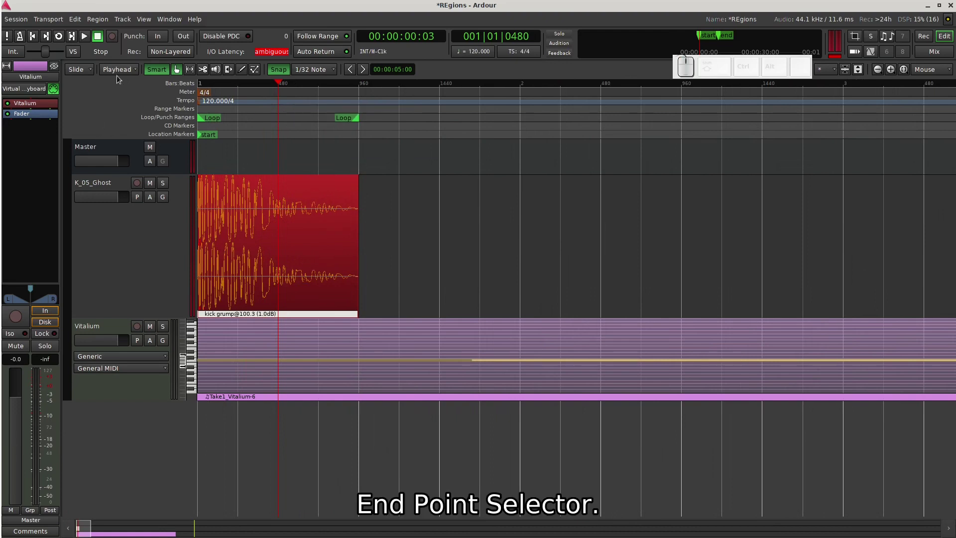
right_click(287, 229)
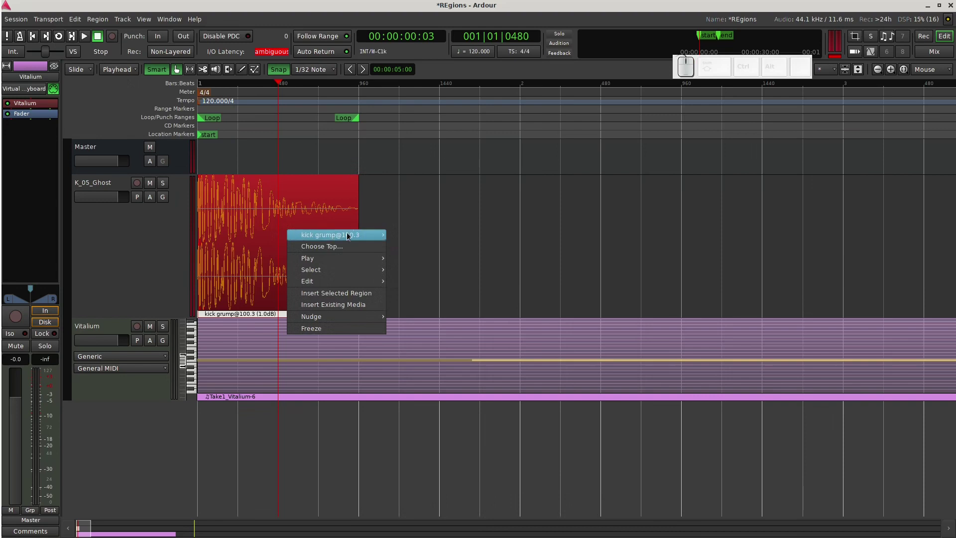
mouse_move(348, 236)
mouse_move(452, 338)
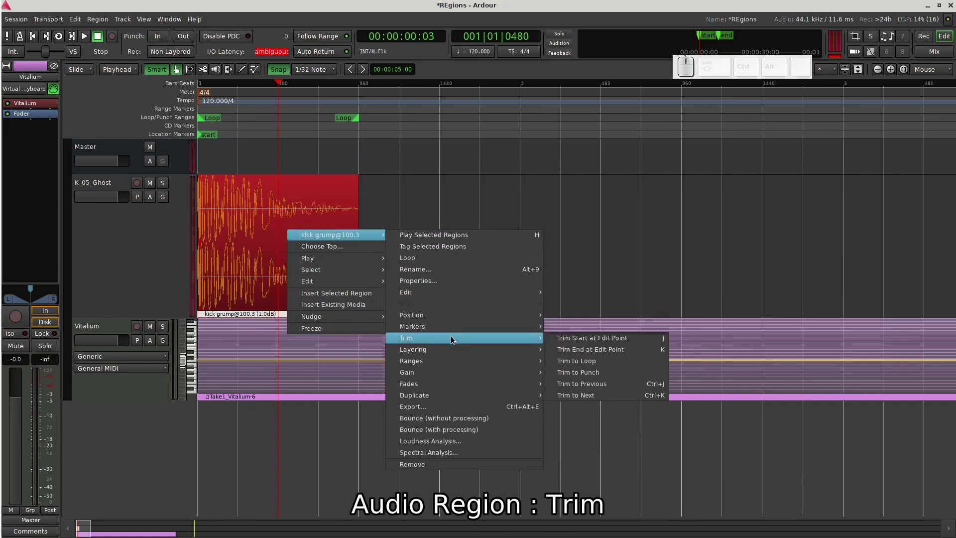
left_click(609, 341)
Step: Extend the start of the kick grump region back to the beginning of the session
mouse_move(315, 232)
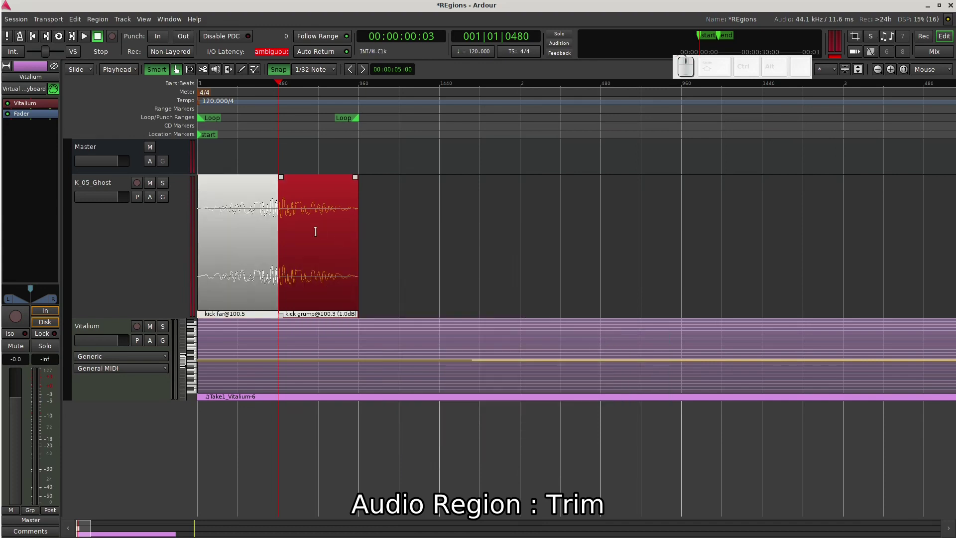
left_click_drag(318, 263, 308, 222)
left_click_drag(282, 293, 193, 291)
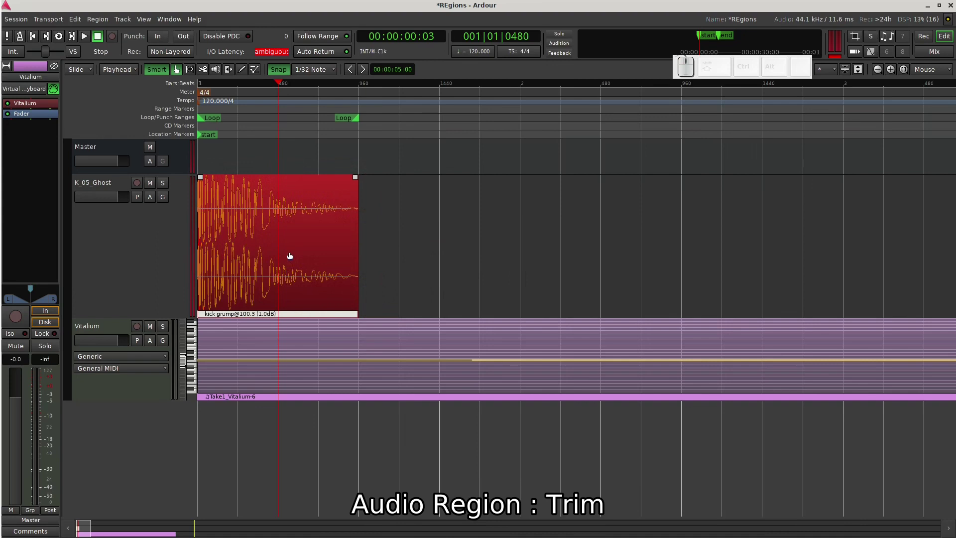
Step: Trim the end of the kick grump region to the edit point at the playhead
right_click(301, 244)
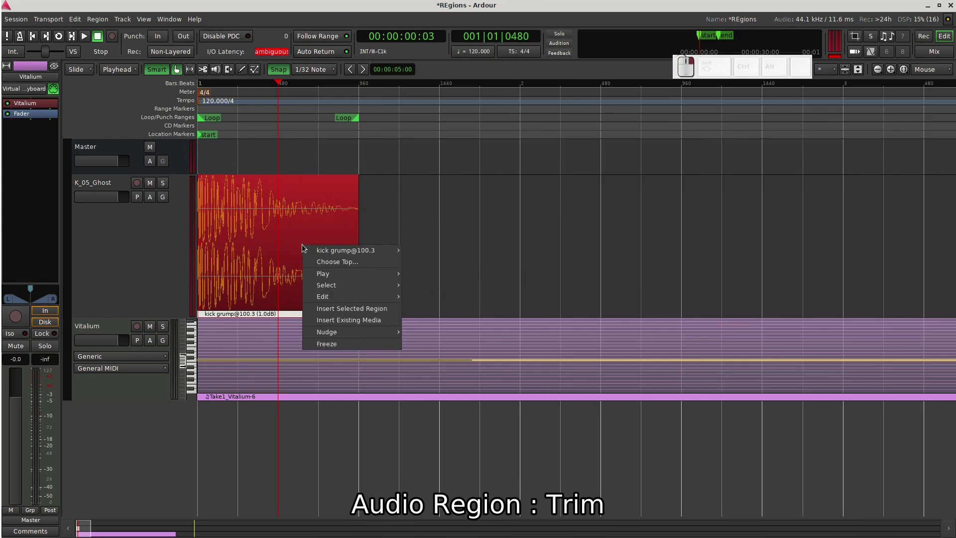
mouse_move(510, 329)
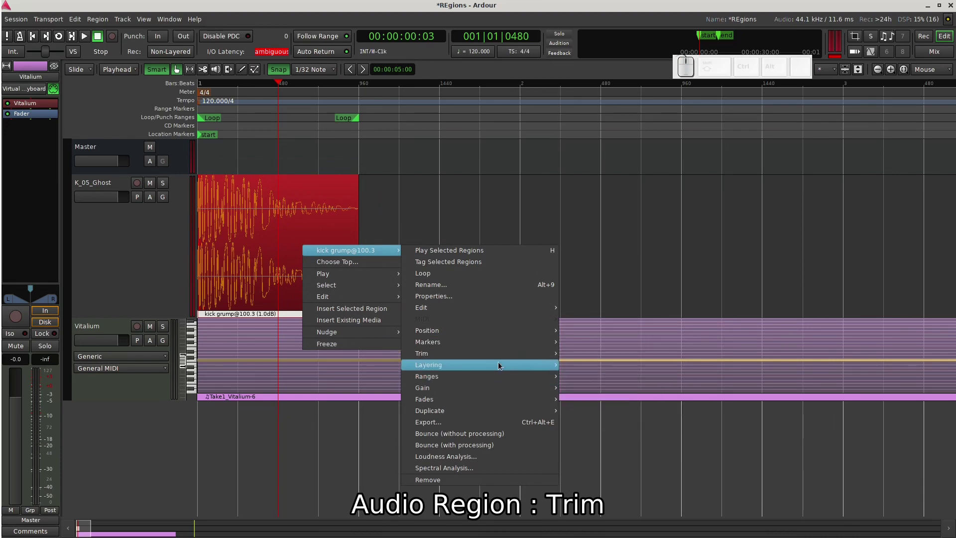
mouse_move(501, 356)
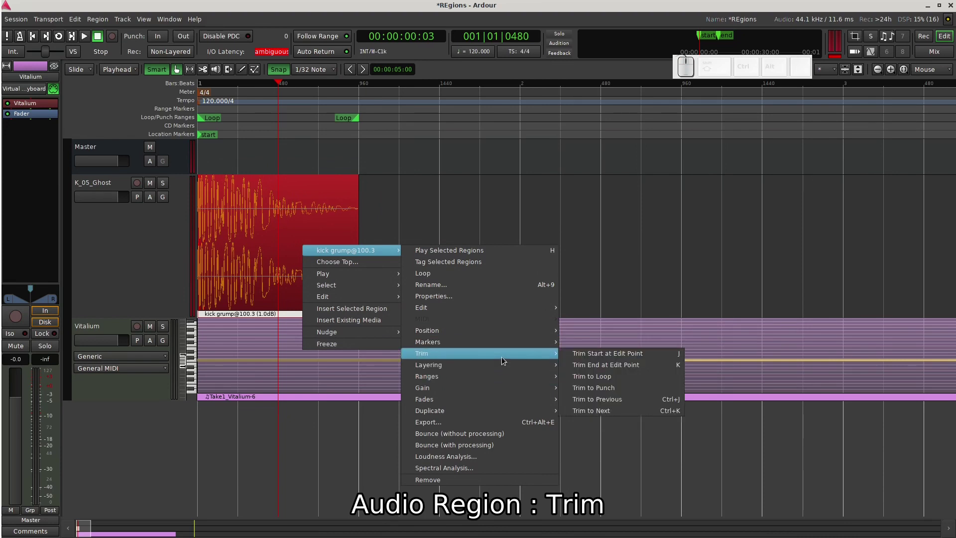
left_click(628, 366)
Step: Restore the kick grump region's full length, sliding it off the kick far region and back to the session start
left_click_drag(223, 261, 626, 279)
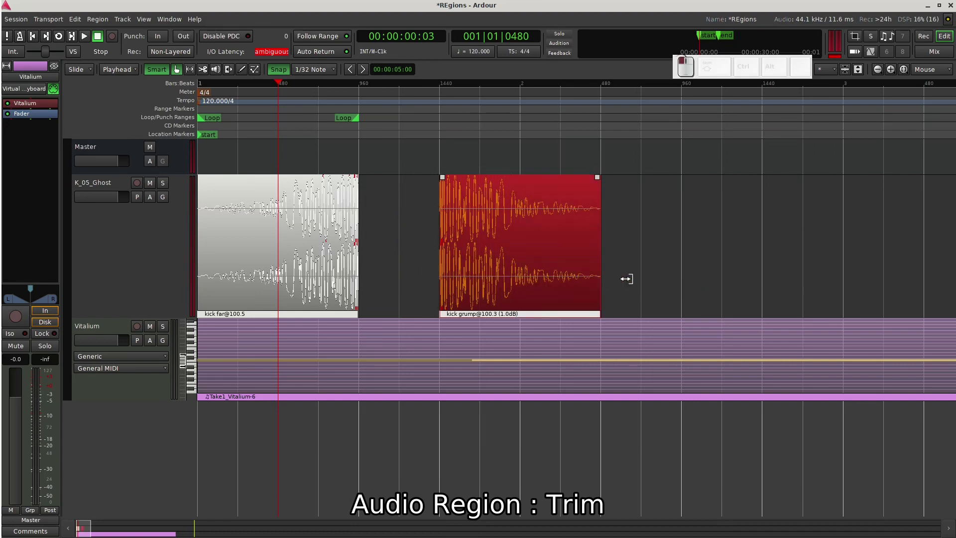
left_click_drag(545, 266, 281, 288)
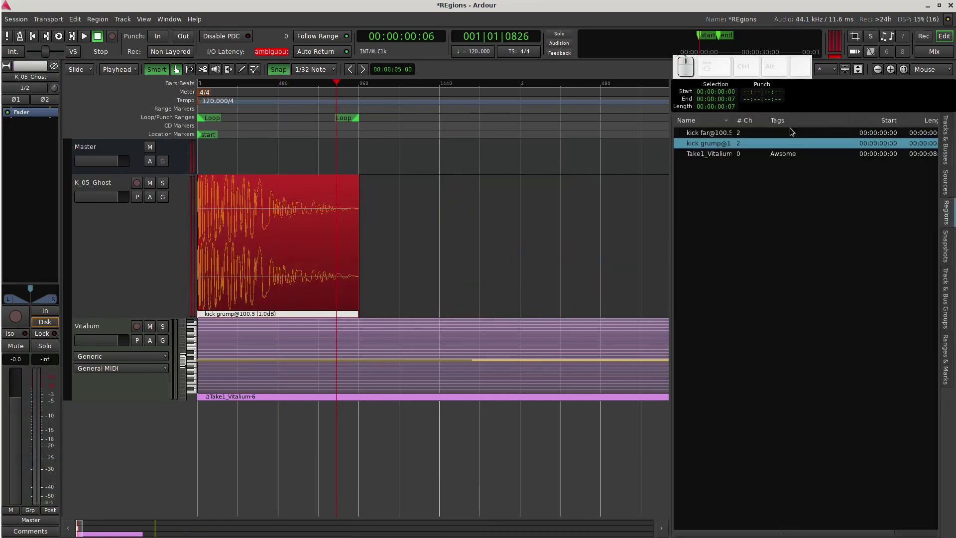
Step: Lower the kick grump region to the bottom layer from the regions list
right_click(715, 143)
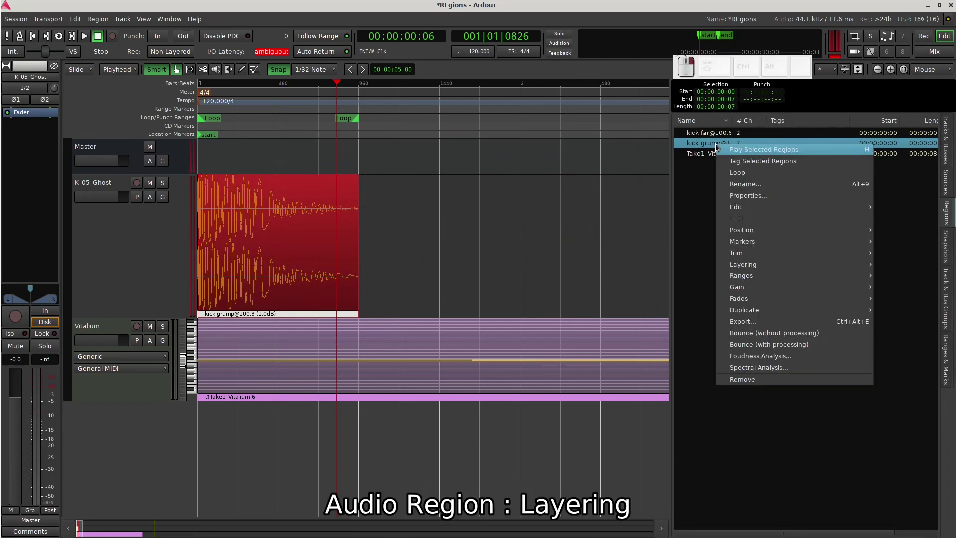
mouse_move(760, 261)
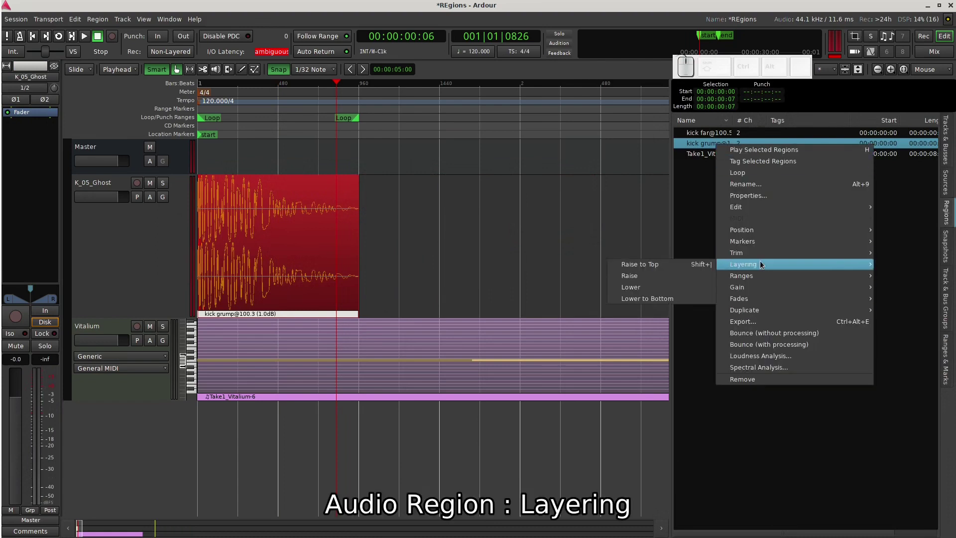
left_click(664, 298)
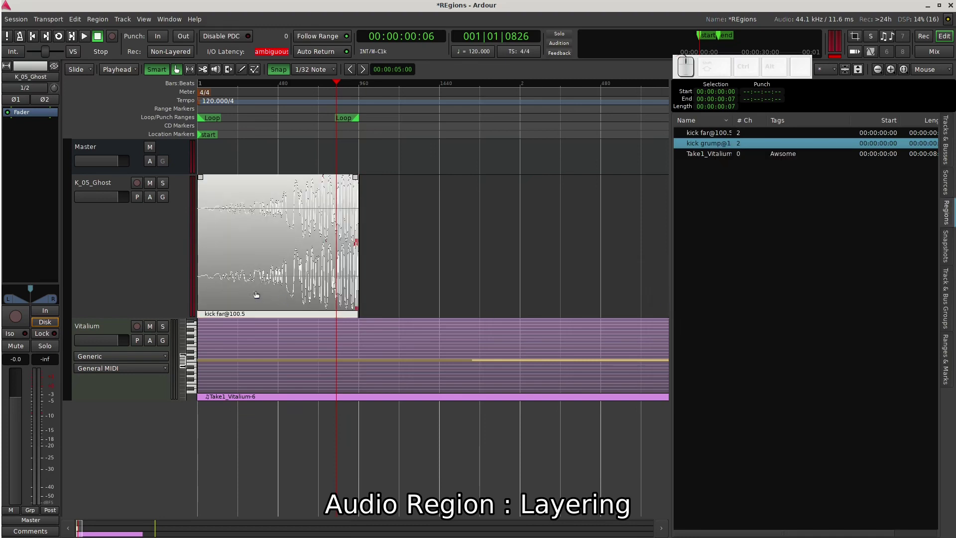
Step: Raise the kick grump region to the top layer from the regions list
right_click(705, 146)
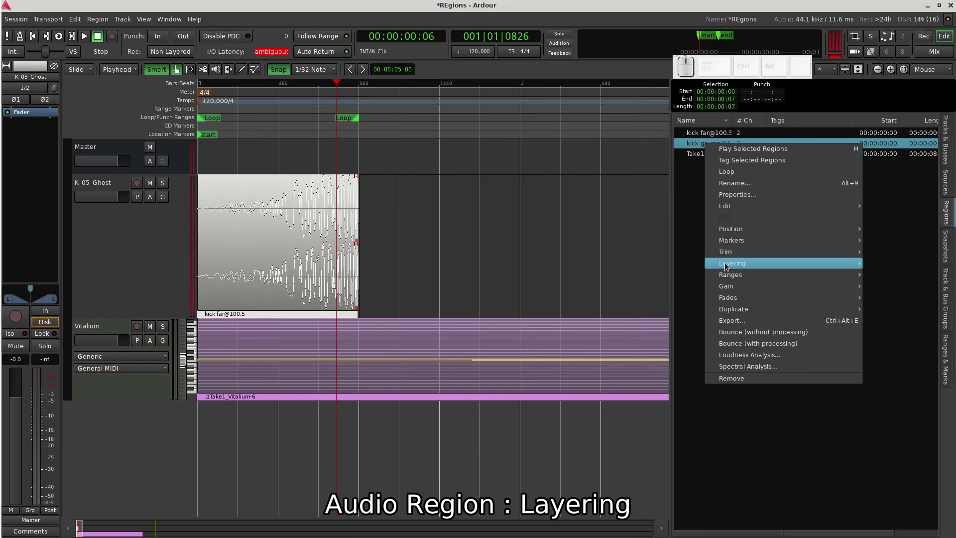
mouse_move(725, 267)
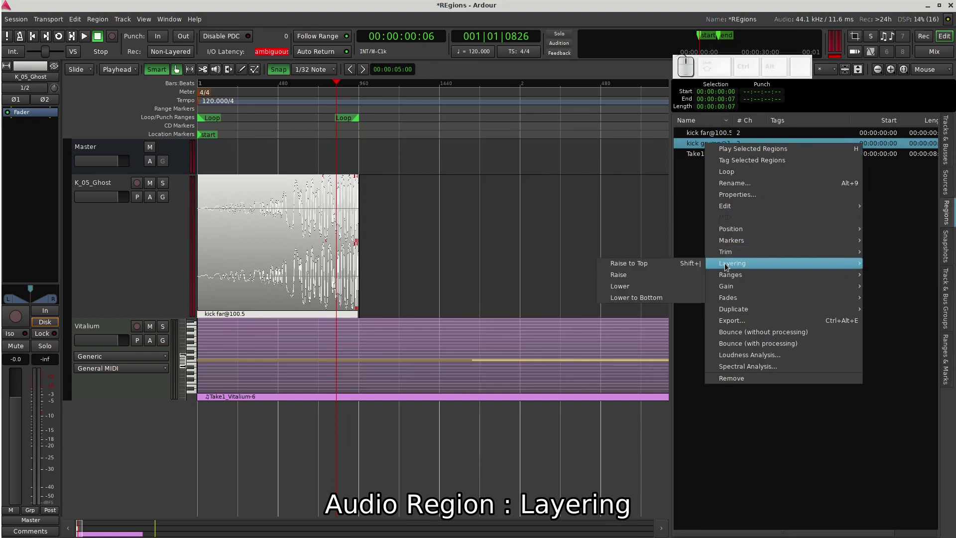
left_click(674, 263)
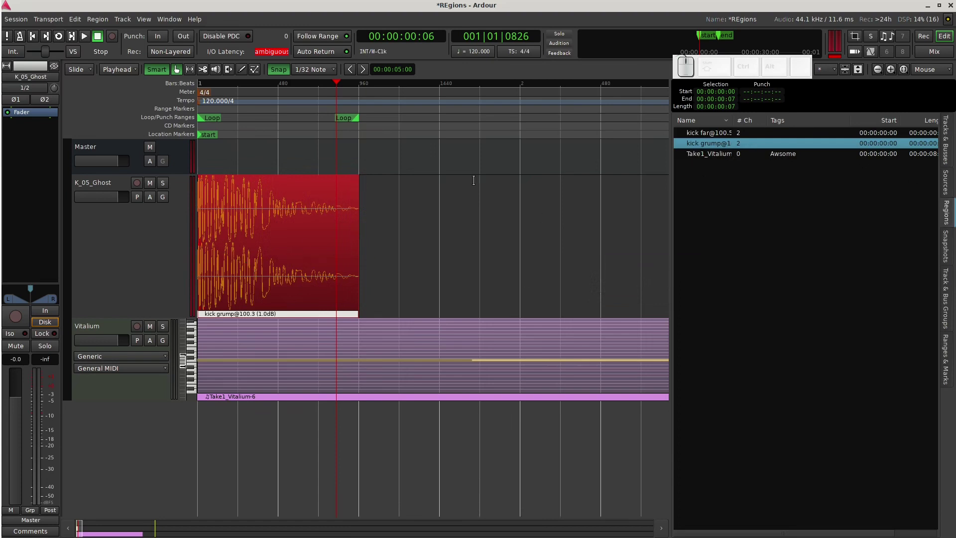
Step: Enlarge the K_05_Ghost track's height and boost the kick grump region's gain to 2.0 dB
left_click_drag(133, 299, 153, 445)
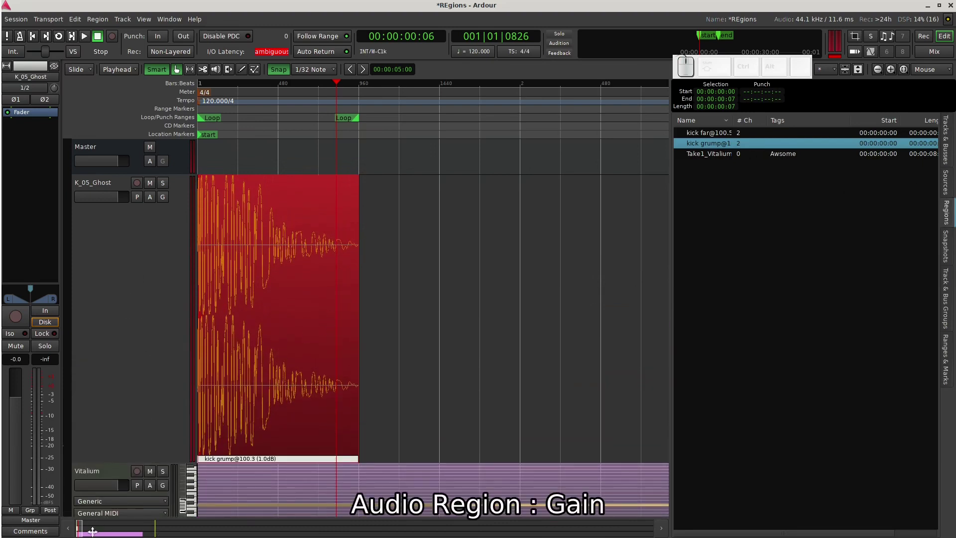
left_click_drag(78, 529, 74, 530)
right_click(368, 307)
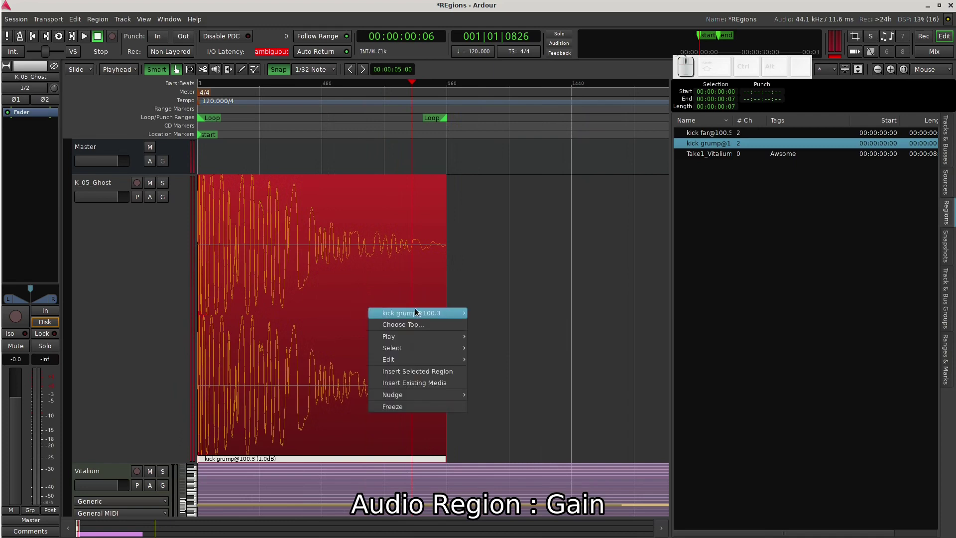
mouse_move(414, 309)
mouse_move(535, 435)
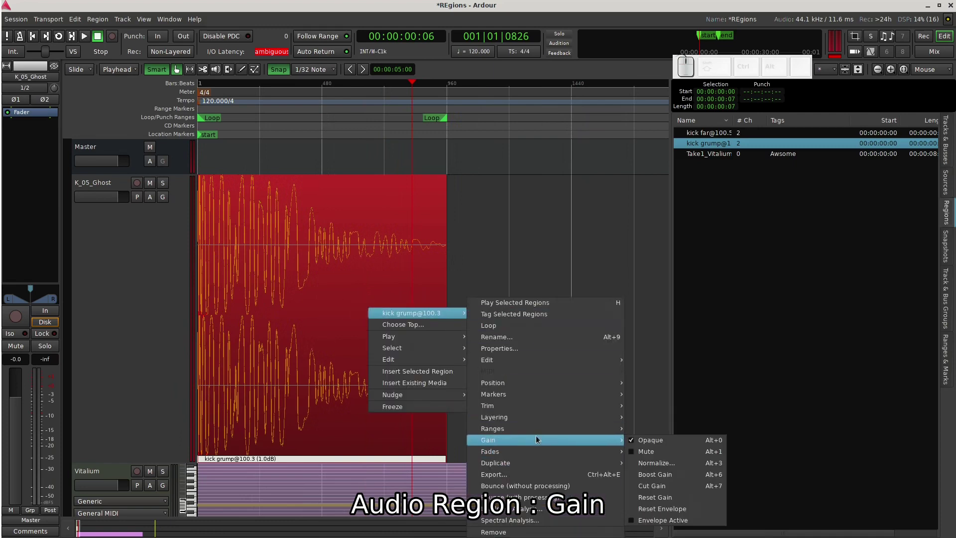
left_click(687, 475)
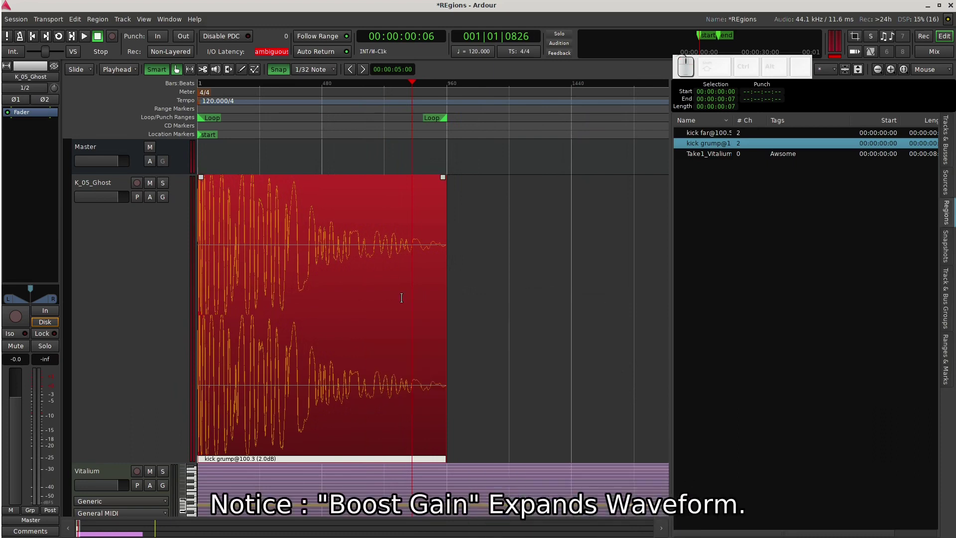
Step: Run a loudness analysis on the kick grump region to check its peak levels, and close the report
right_click(402, 315)
mouse_move(453, 321)
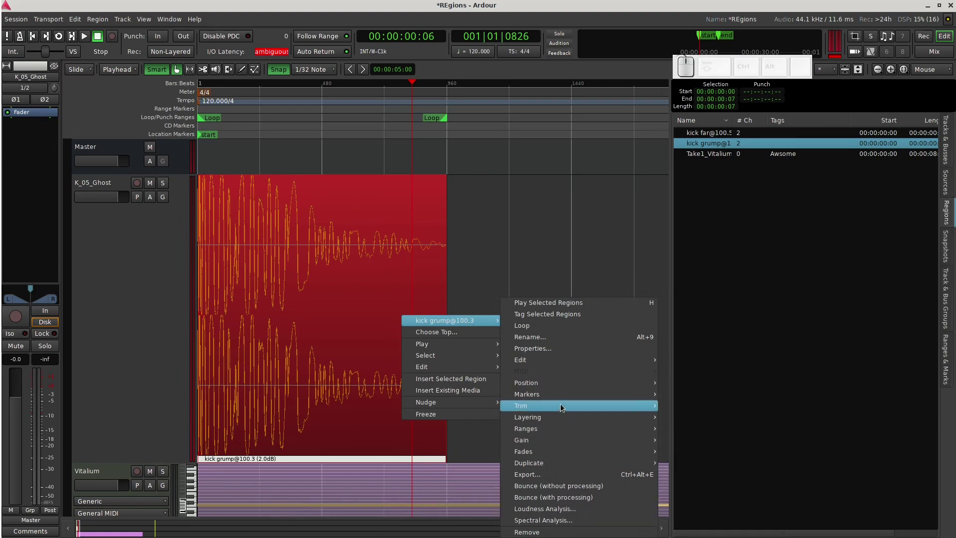
left_click(560, 508)
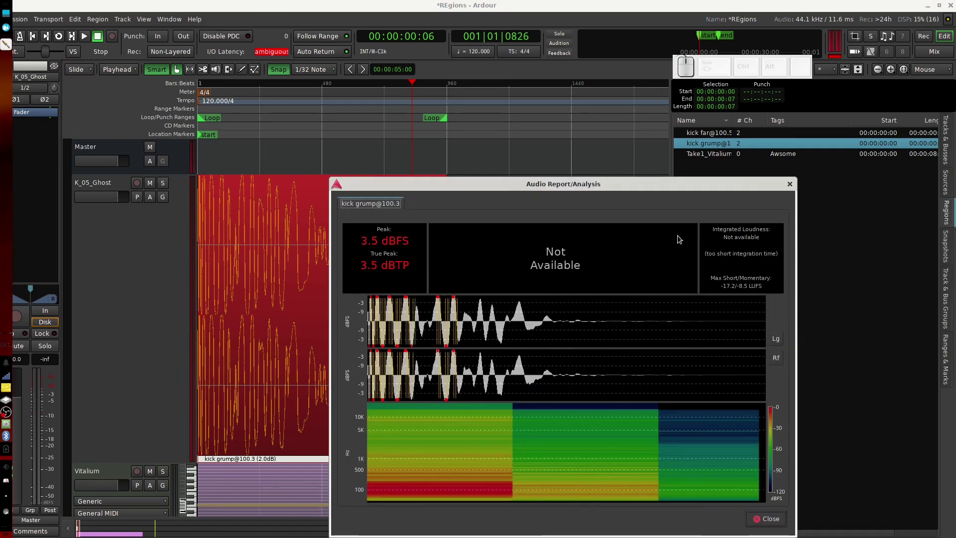
left_click(789, 184)
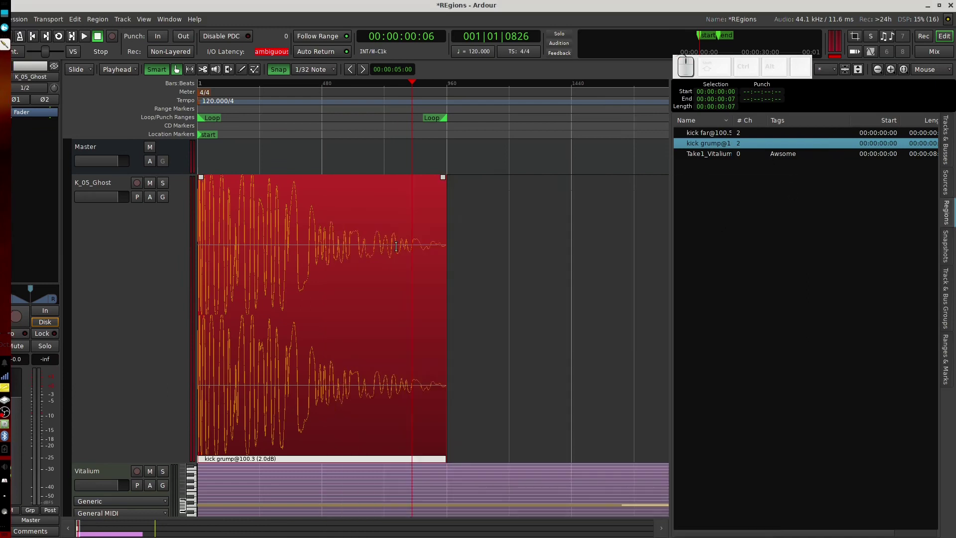
Step: Boost the kick grump region's gain one more time, to 3.0 dB
right_click(388, 274)
mouse_move(467, 281)
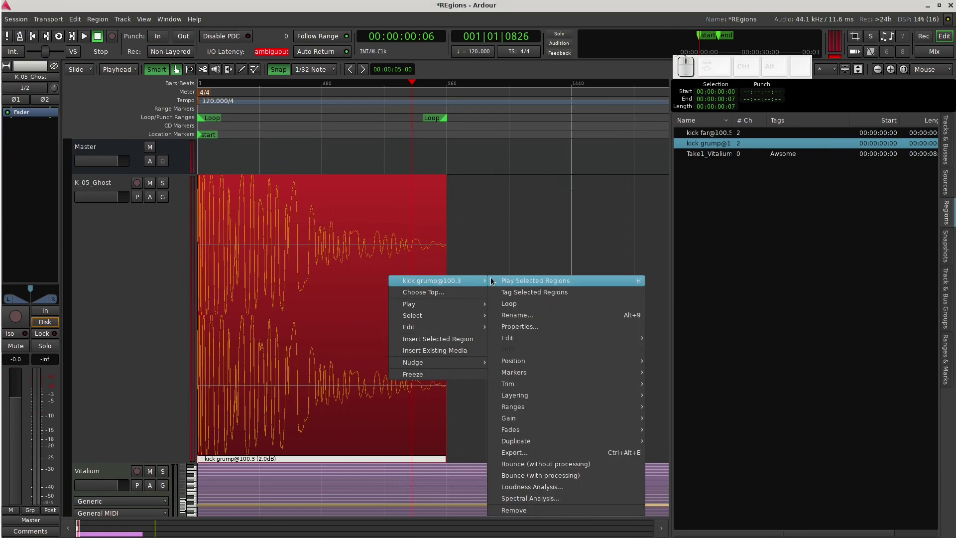
mouse_move(548, 423)
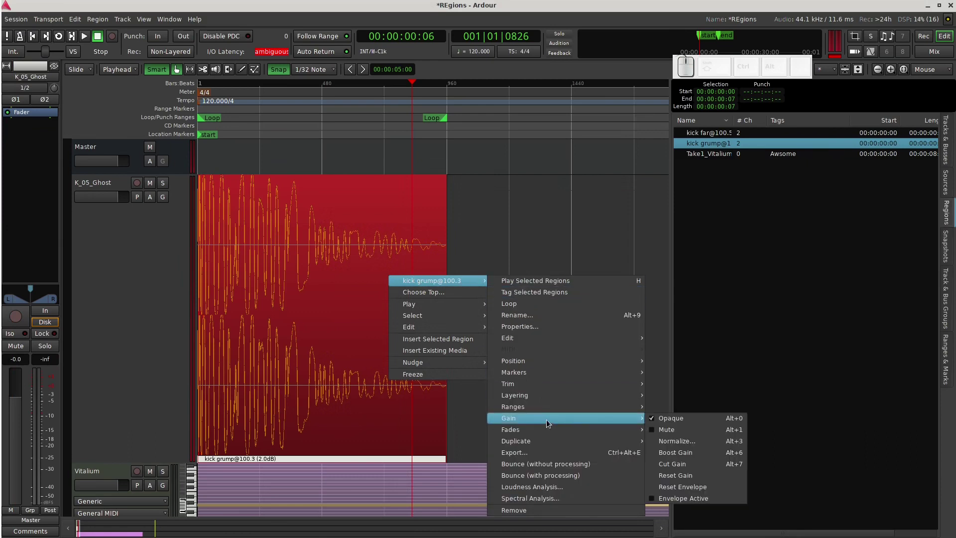
left_click(696, 454)
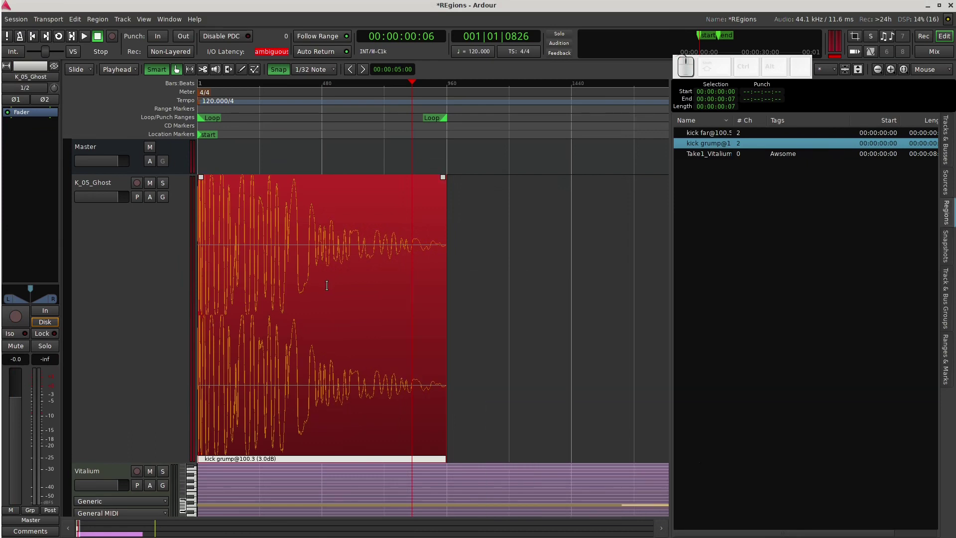
Step: Repeat the loudness analysis on the boosted kick grump region to compare its peaks, and close the report
right_click(340, 238)
mouse_move(423, 244)
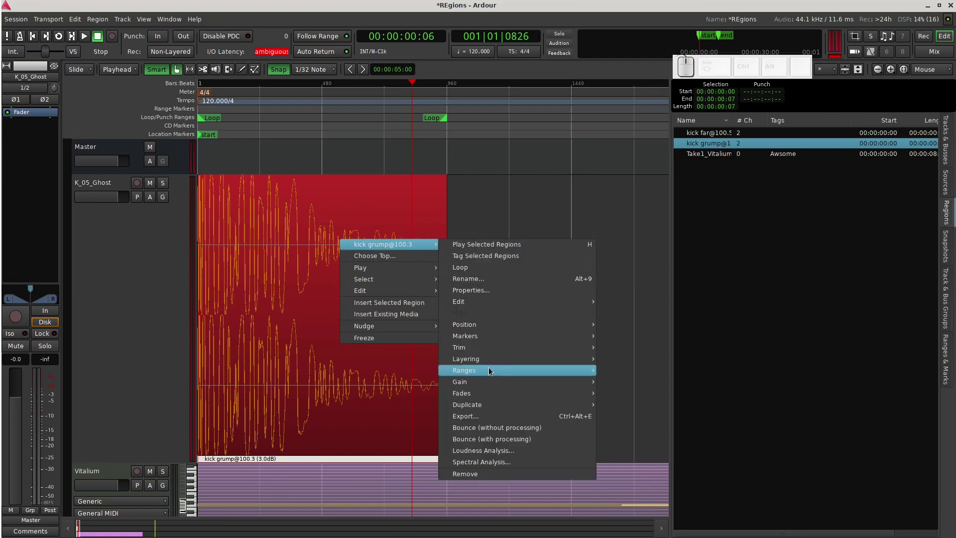
left_click(490, 451)
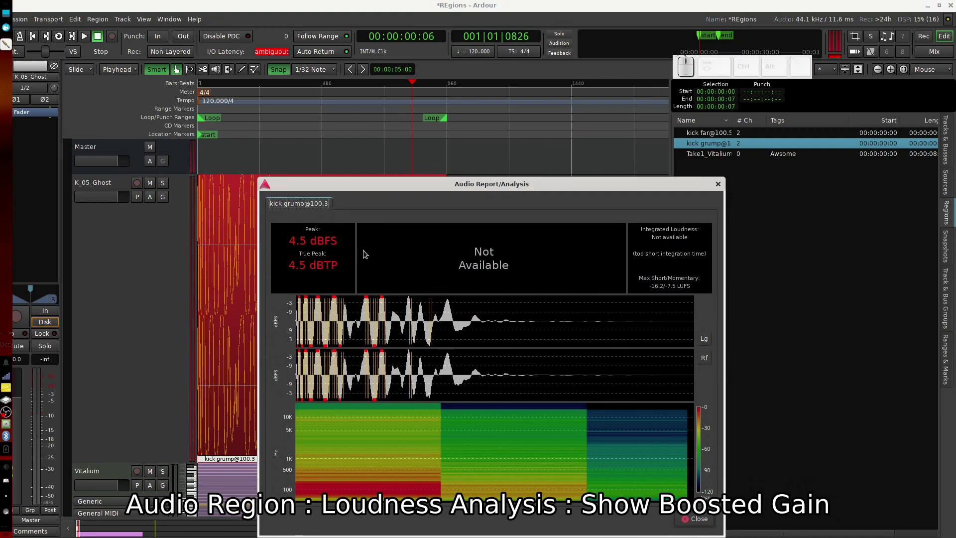
left_click(718, 185)
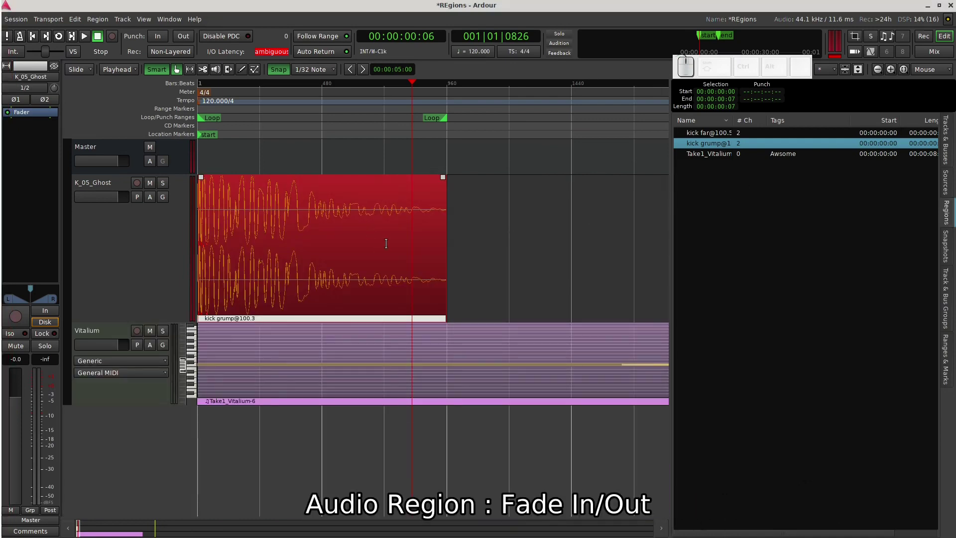
right_click(387, 243)
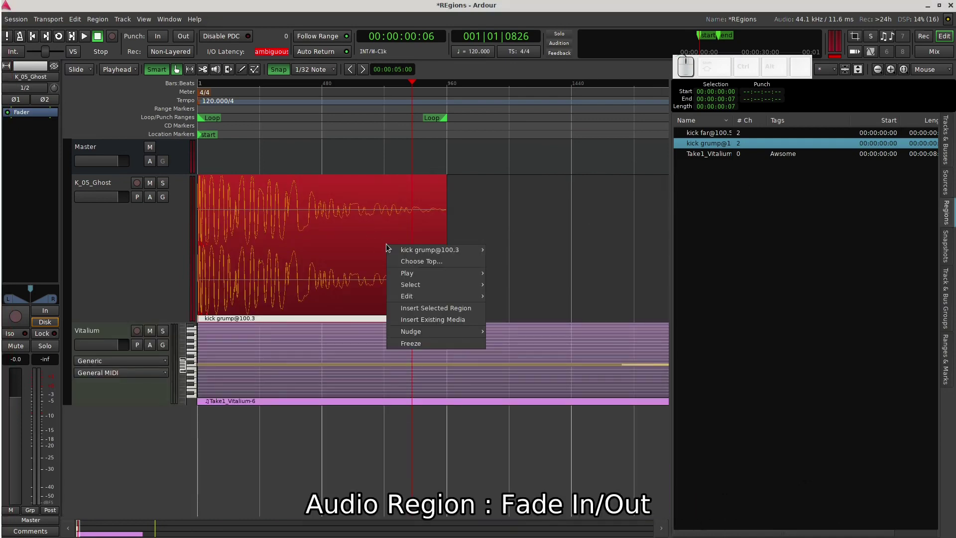
mouse_move(398, 249)
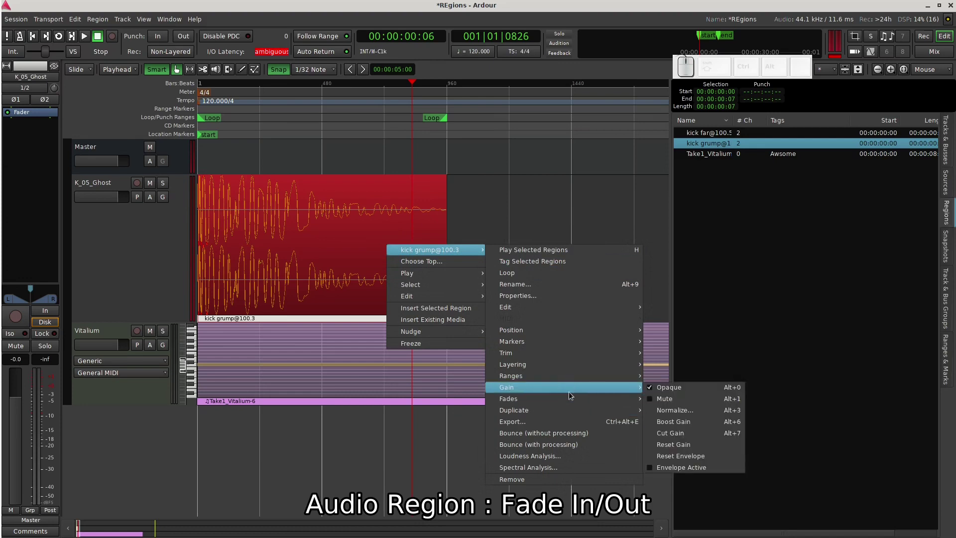
mouse_move(570, 403)
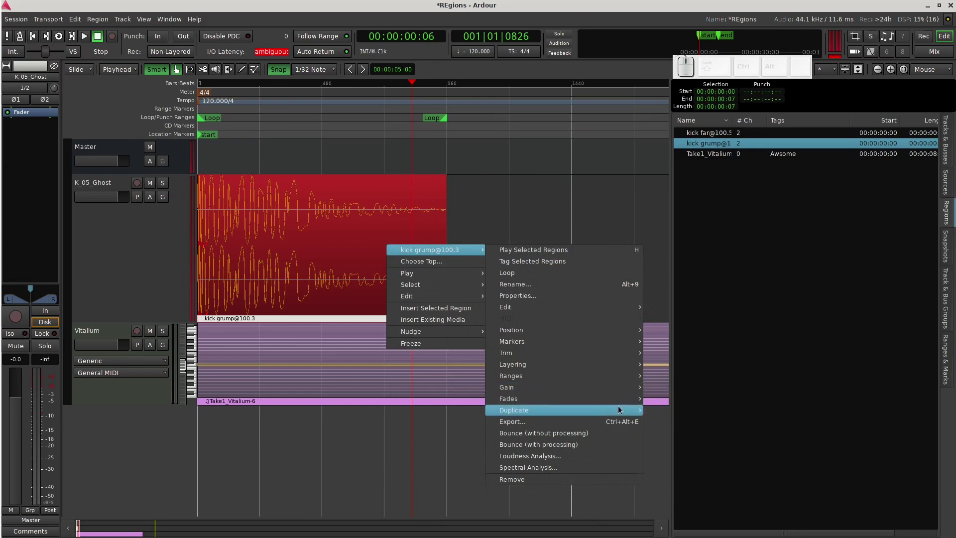
mouse_move(617, 409)
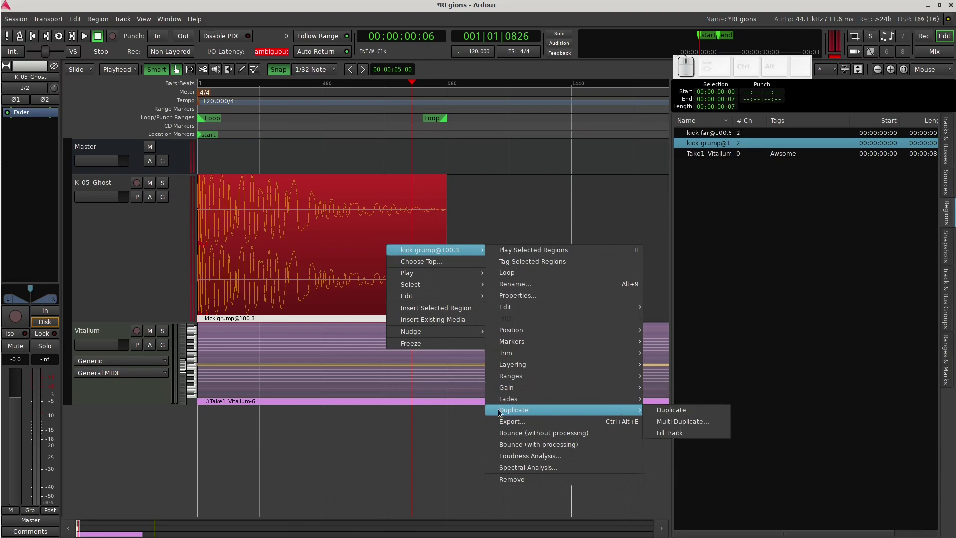
left_click(306, 450)
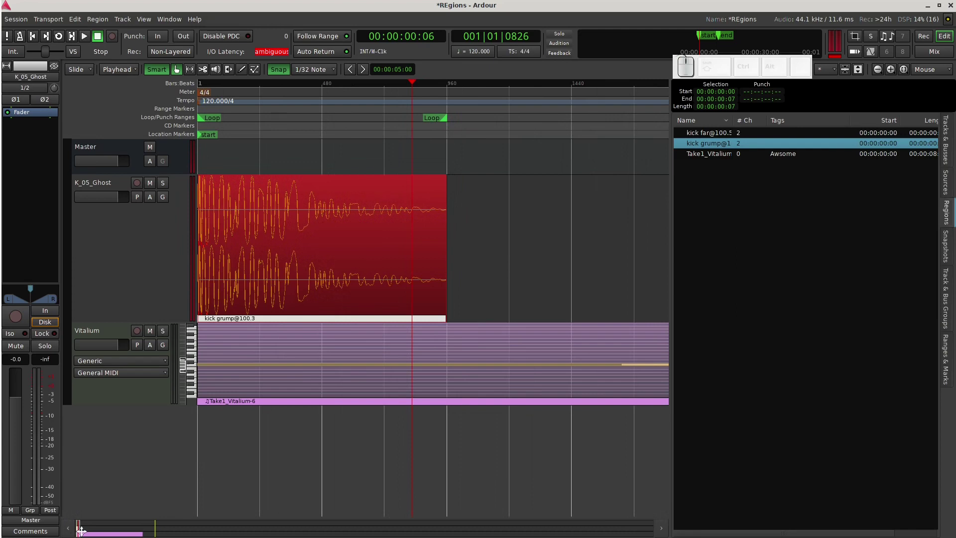
Step: Duplicate the kick grump region once, directly after the original on the K_05_Ghost track
scroll(196, 232, "down", 5)
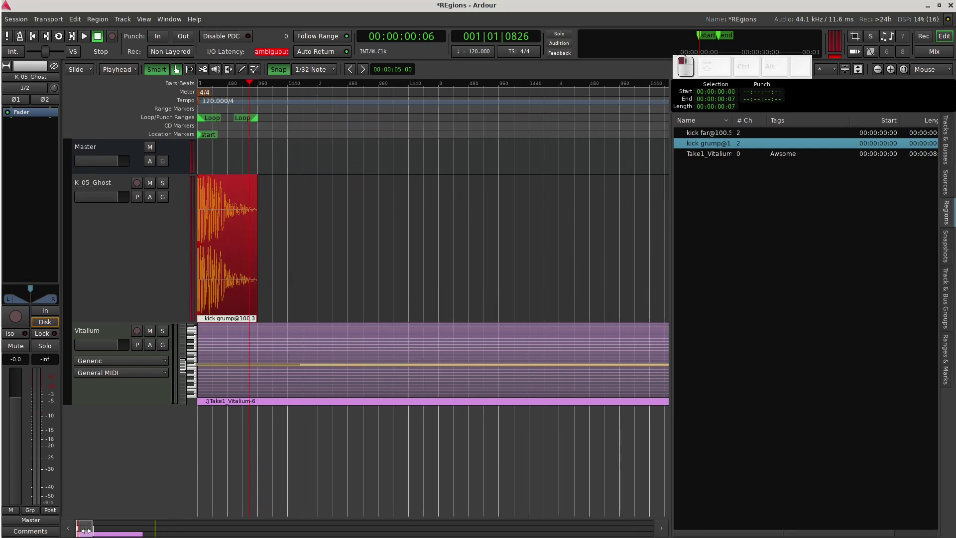
right_click(226, 259)
mouse_move(284, 261)
mouse_move(394, 428)
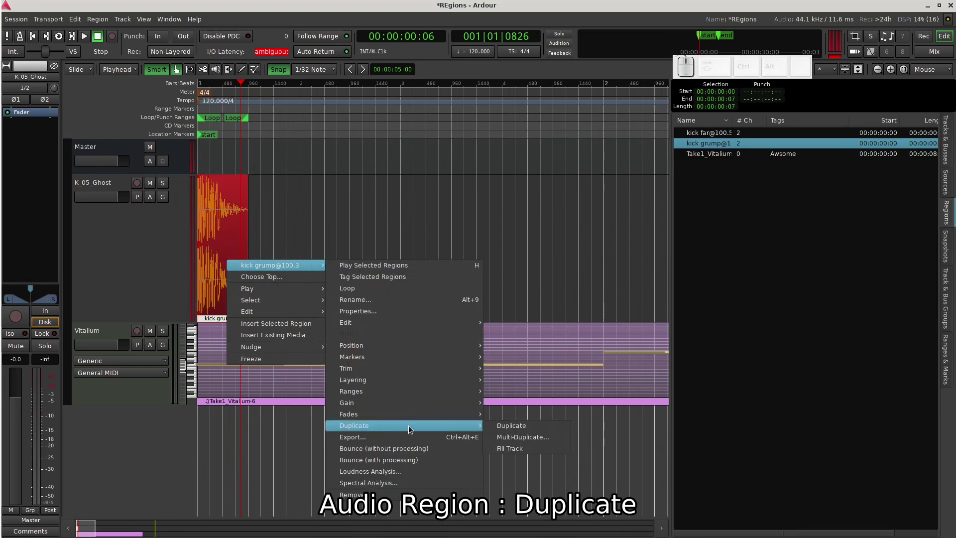
left_click(511, 426)
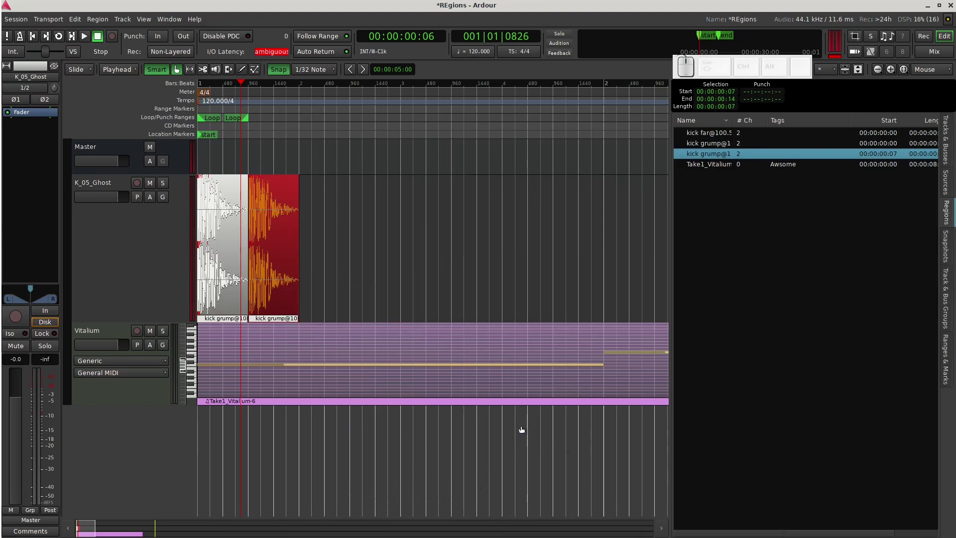
Step: Duplicate the selected kick grump copy to add a third region right after it
right_click(272, 276)
key("Escape")
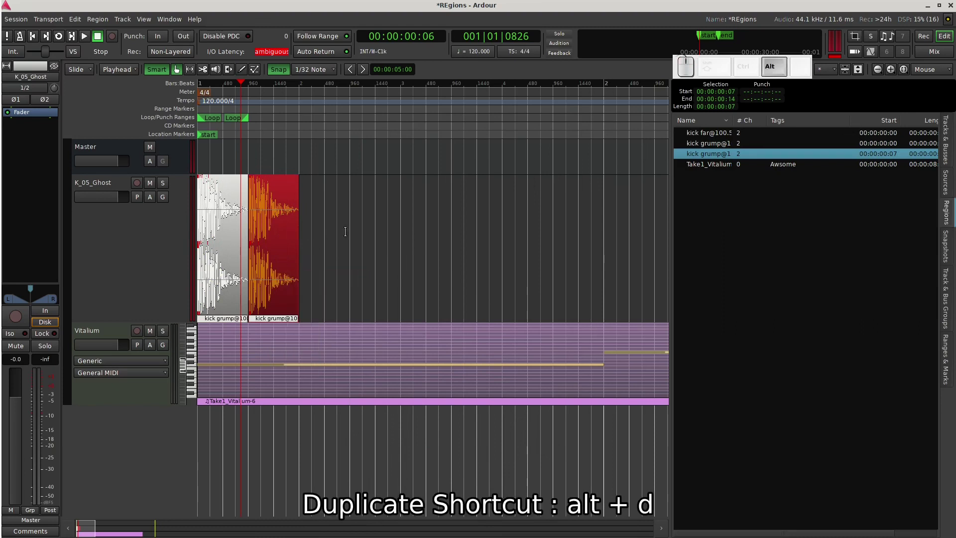
key("alt+d")
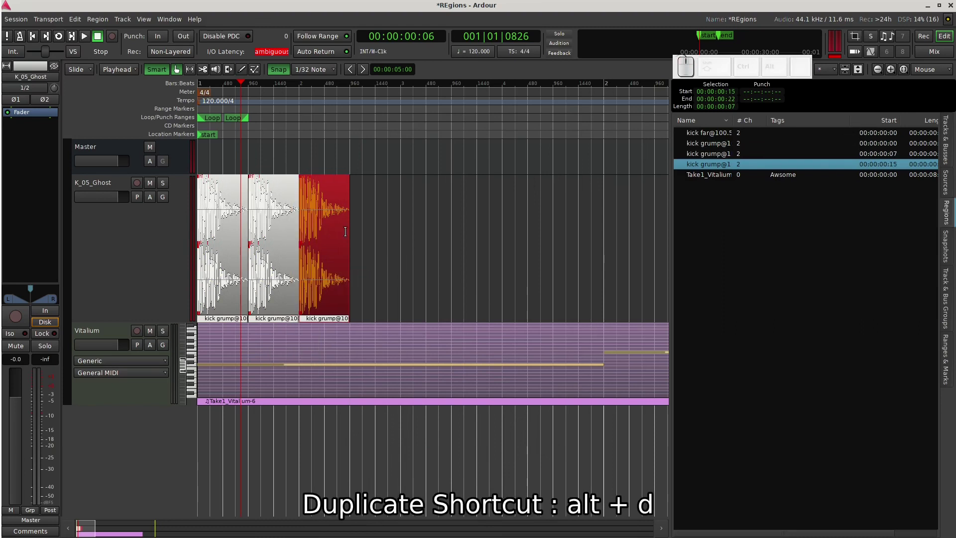
Step: Multi-duplicate the third kick grump region with the number of duplications set to 2
right_click(327, 260)
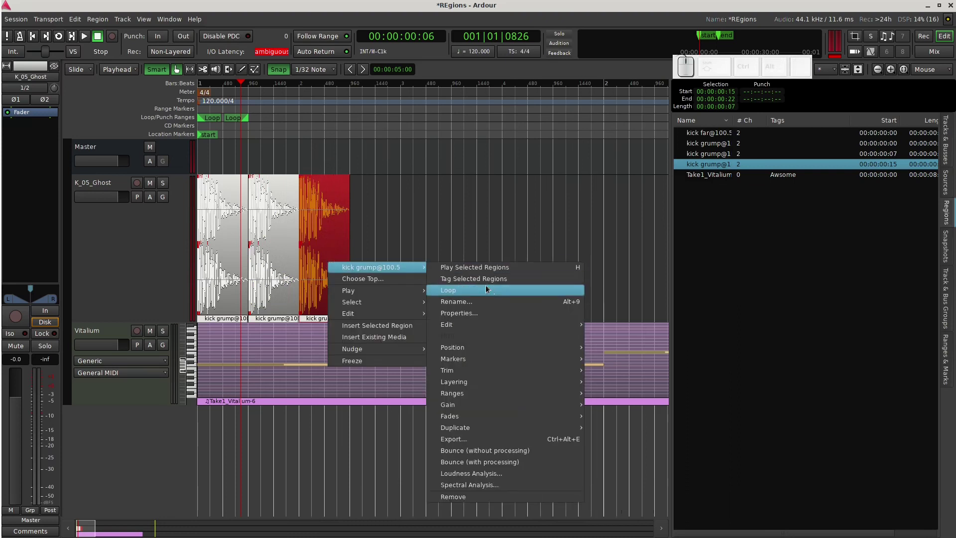
mouse_move(508, 428)
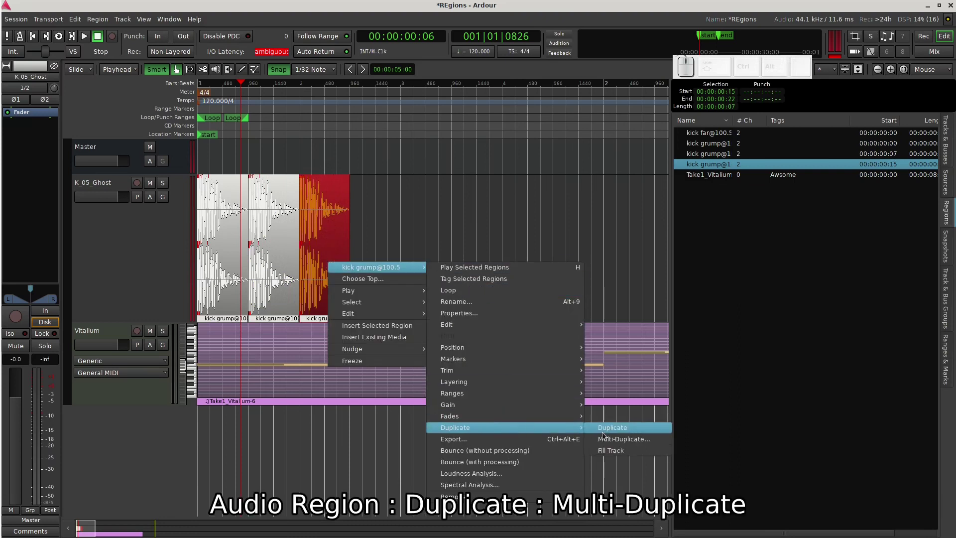
left_click(623, 438)
type("2")
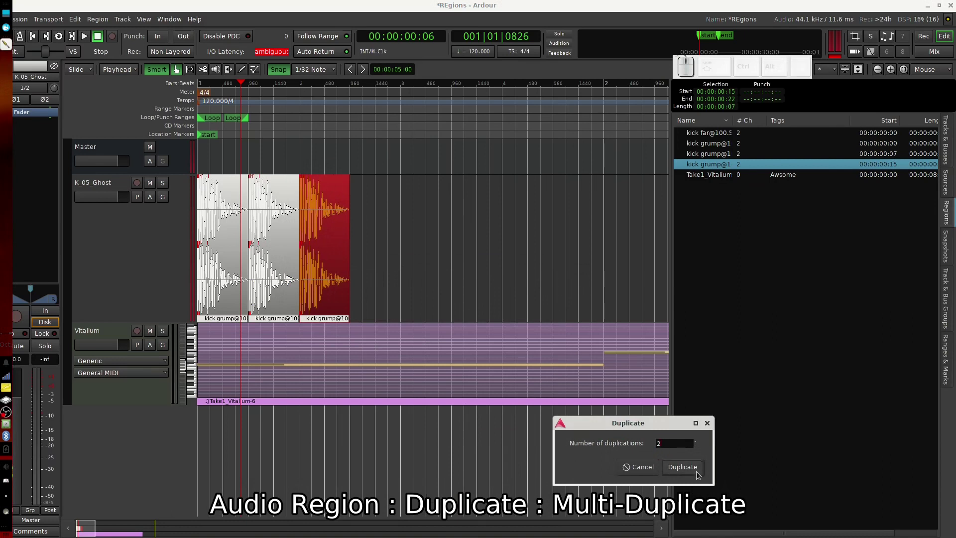
left_click(688, 468)
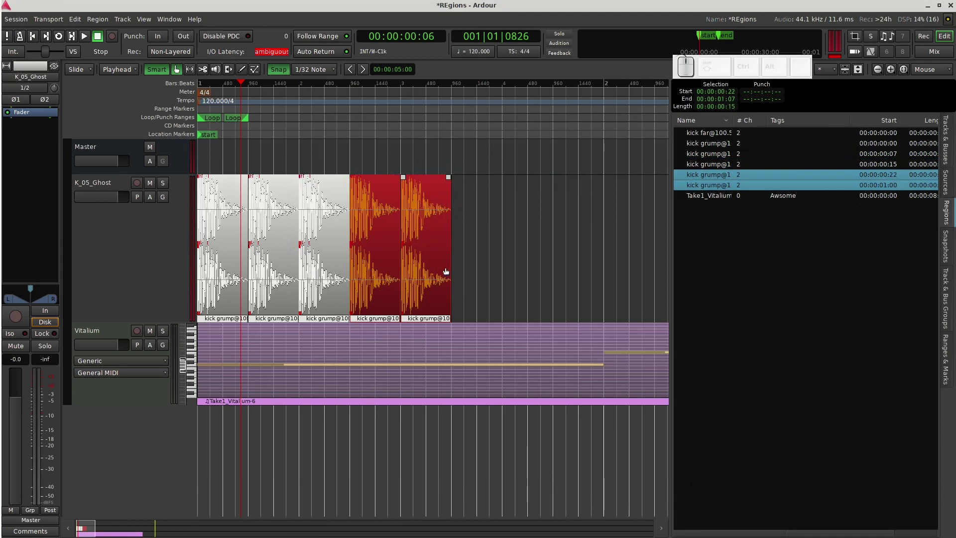
Step: Select only the last kick grump region and duplicate it twice in a row
left_click(426, 283)
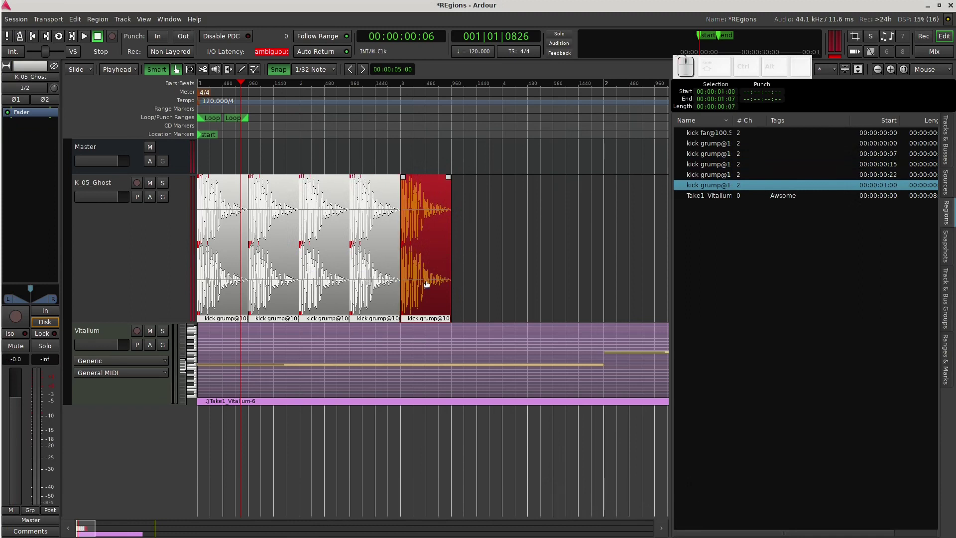
key("alt+d")
key("alt+d")
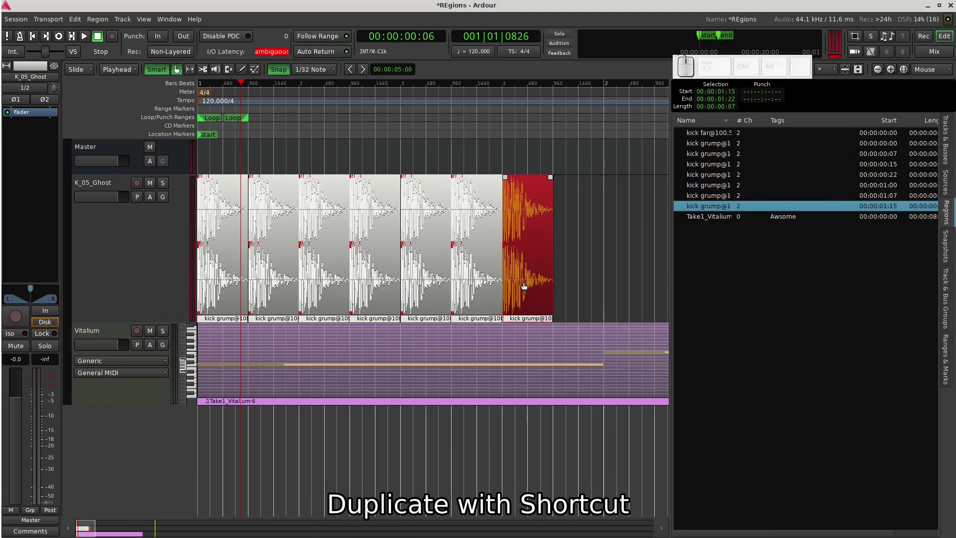
Step: Delete all the kick grump duplicates on the K_05_Ghost track, keeping only the first region
left_click(463, 289, "ctrl")
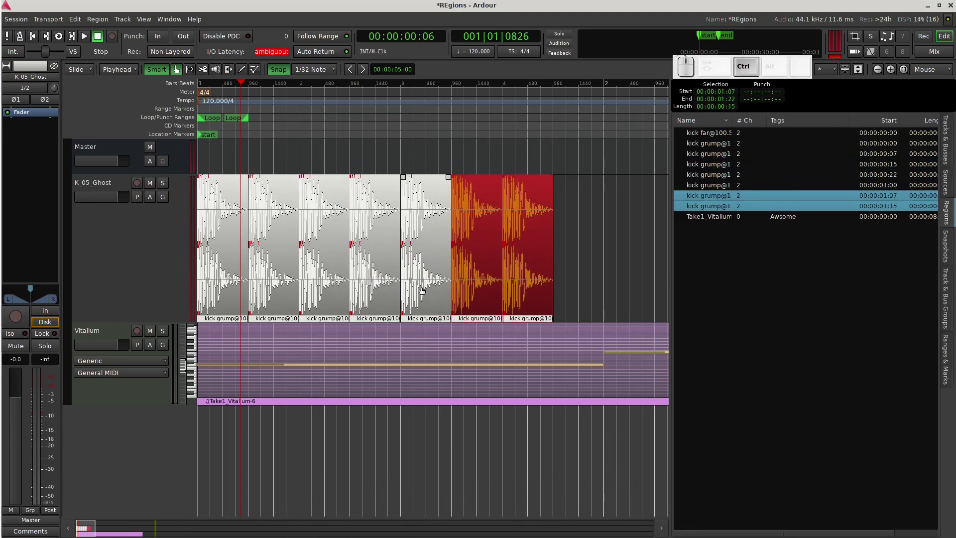
left_click(420, 291, "ctrl")
left_click(390, 287, "ctrl")
left_click(312, 282, "ctrl")
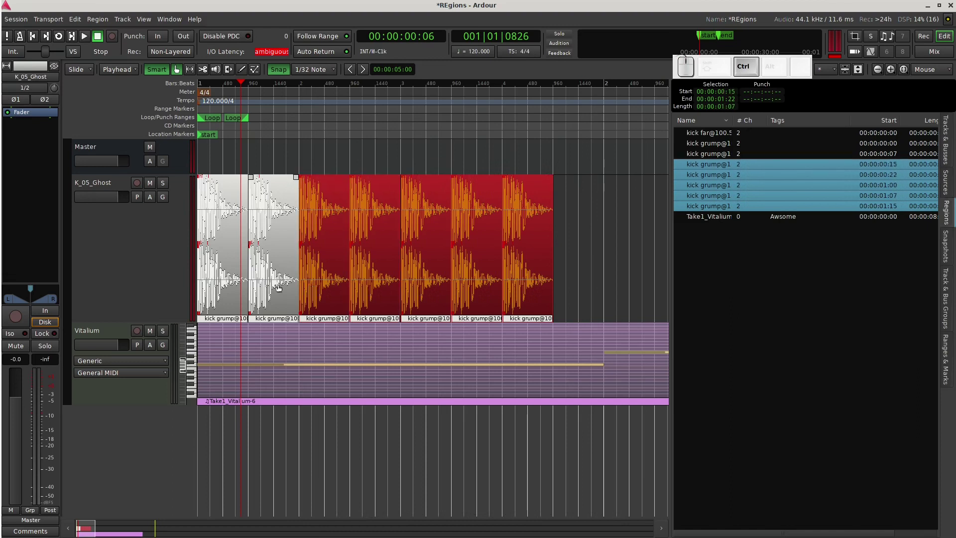
left_click(277, 289, "ctrl")
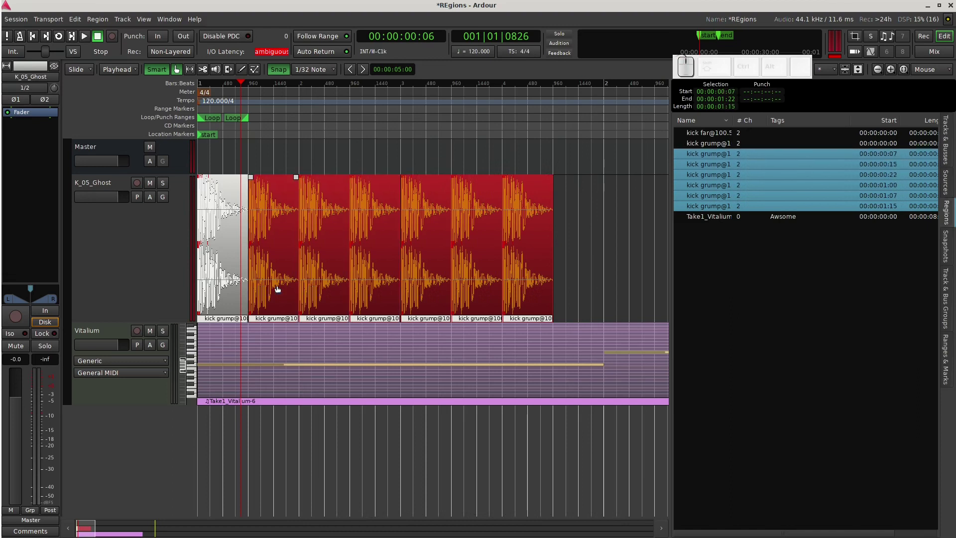
key("Delete")
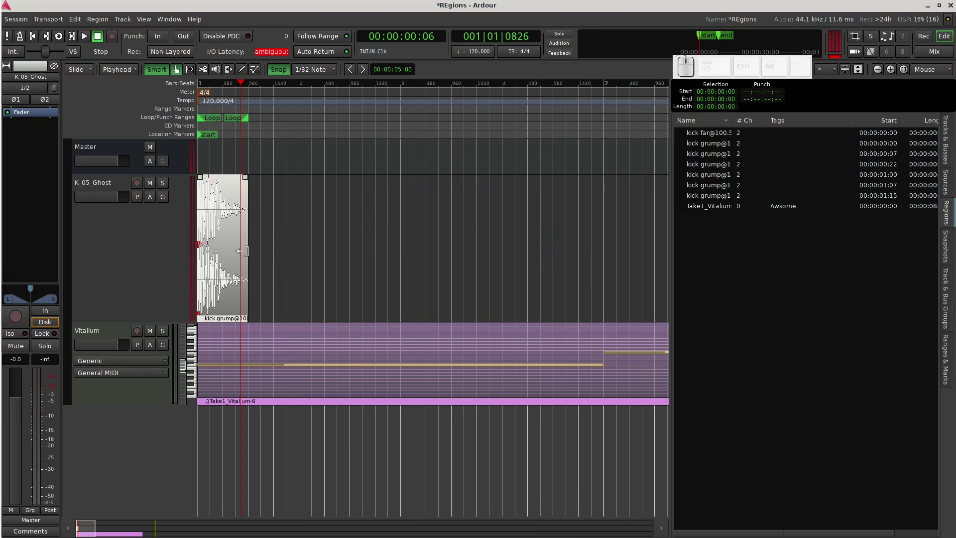
Step: Run a loudness analysis on the remaining kick grump region, examine its waveform and spectrum report, and close the report
right_click(223, 271)
mouse_move(254, 273)
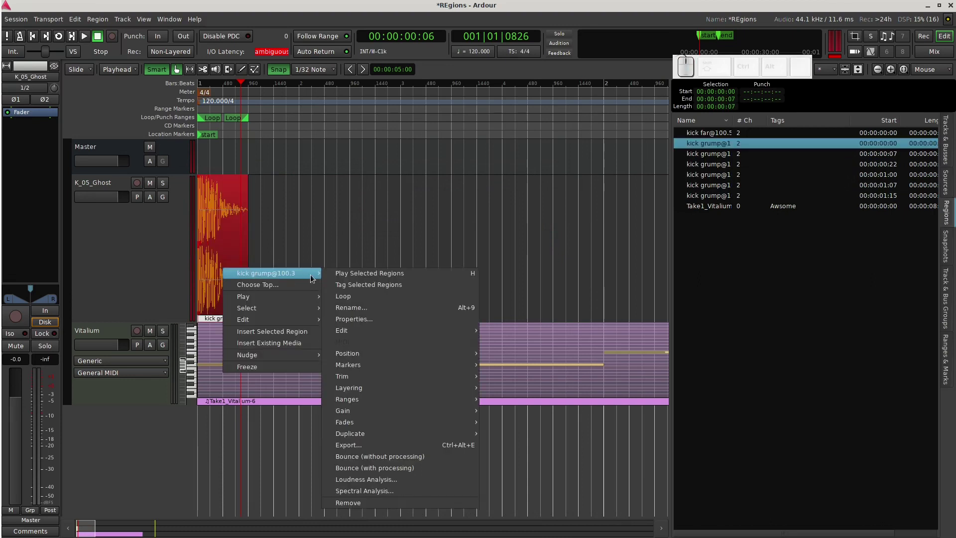
mouse_move(472, 435)
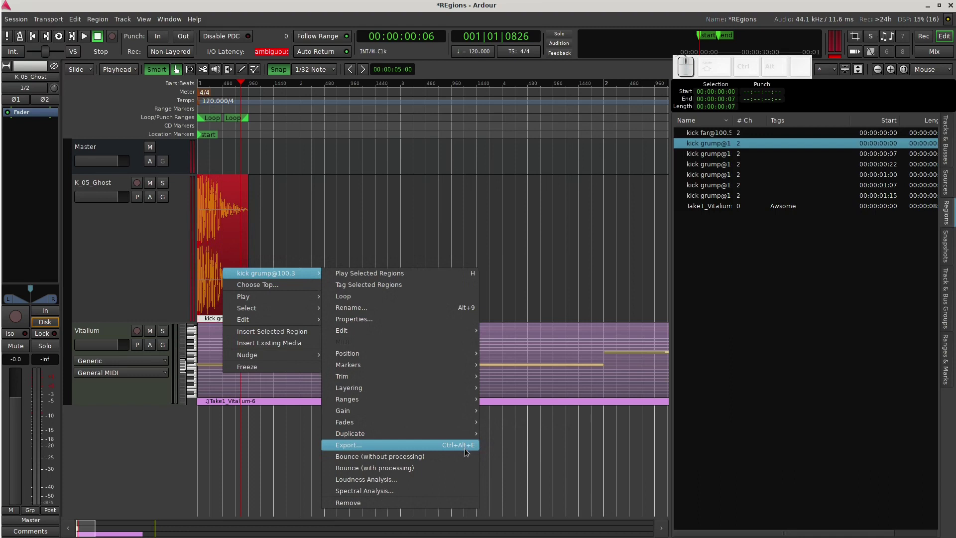
left_click(443, 479)
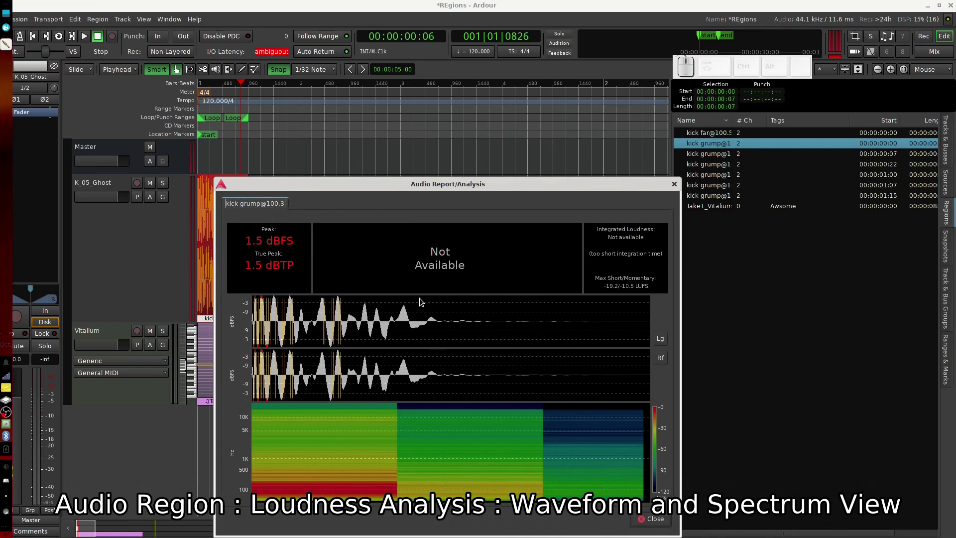
left_click_drag(418, 182, 422, 84)
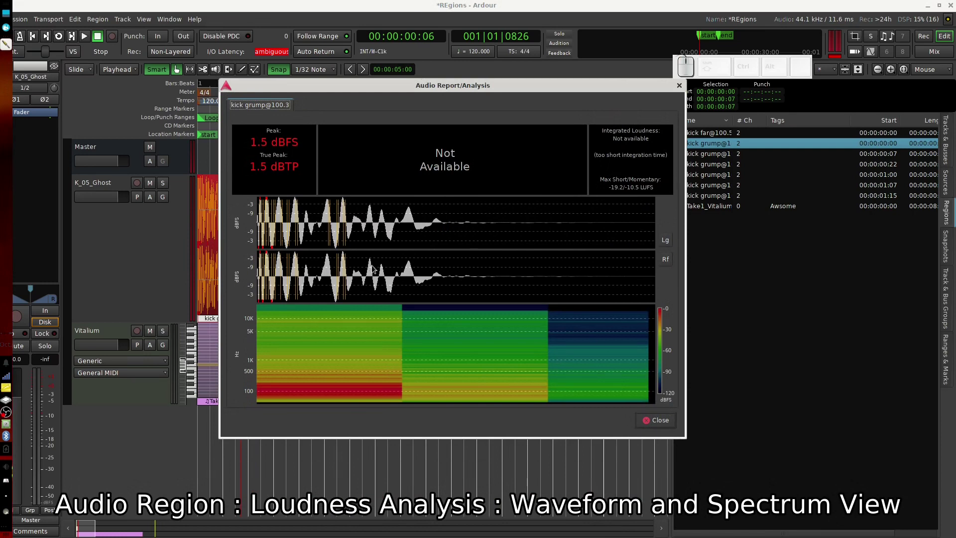
left_click(679, 85)
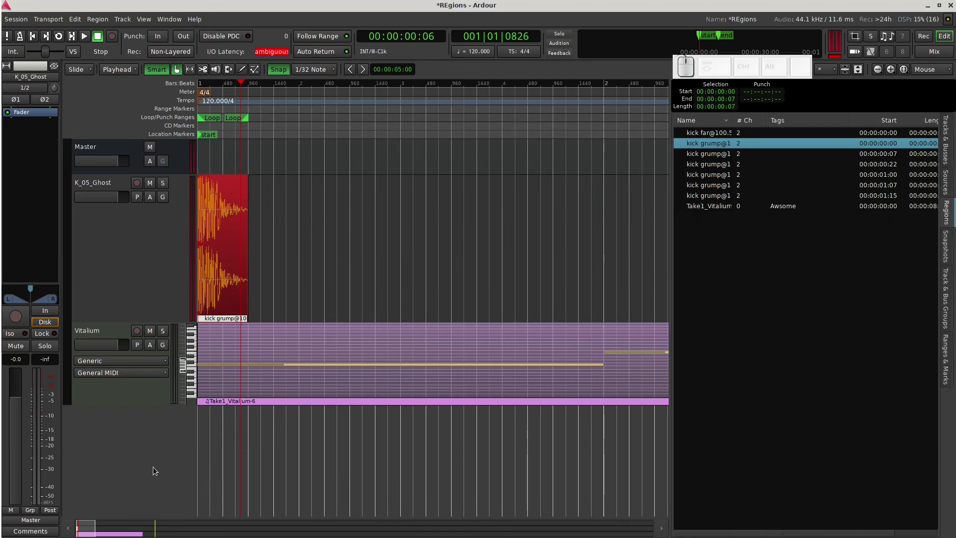
Step: Raise the velocity of the first C4 note in the Vitalium region by two increments, lower it by three, and raise it by one
left_click_drag(95, 530, 197, 533)
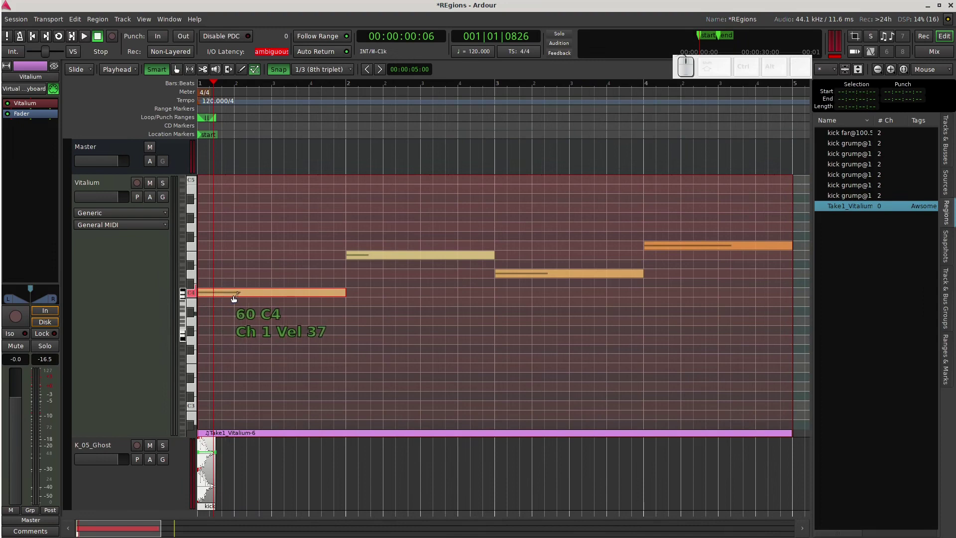
right_click(269, 295)
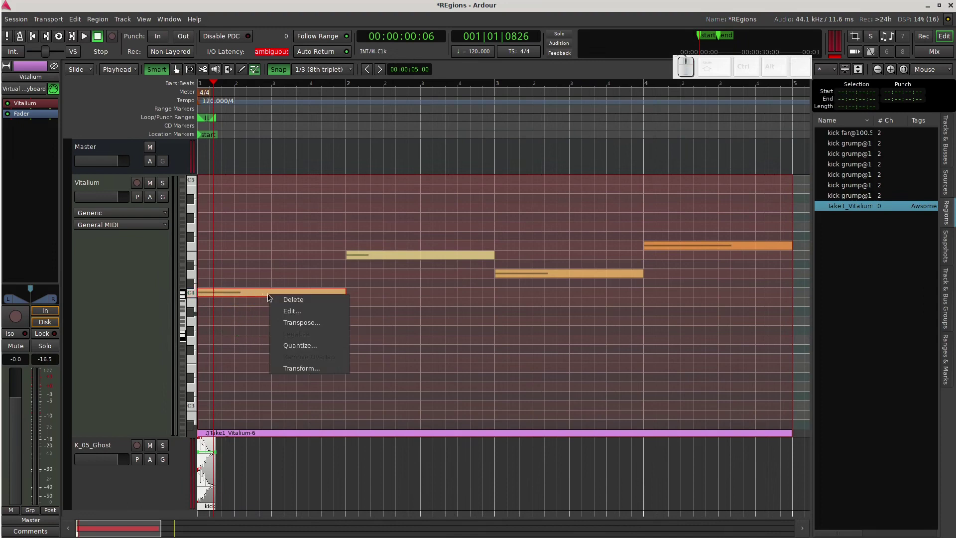
left_click(255, 294)
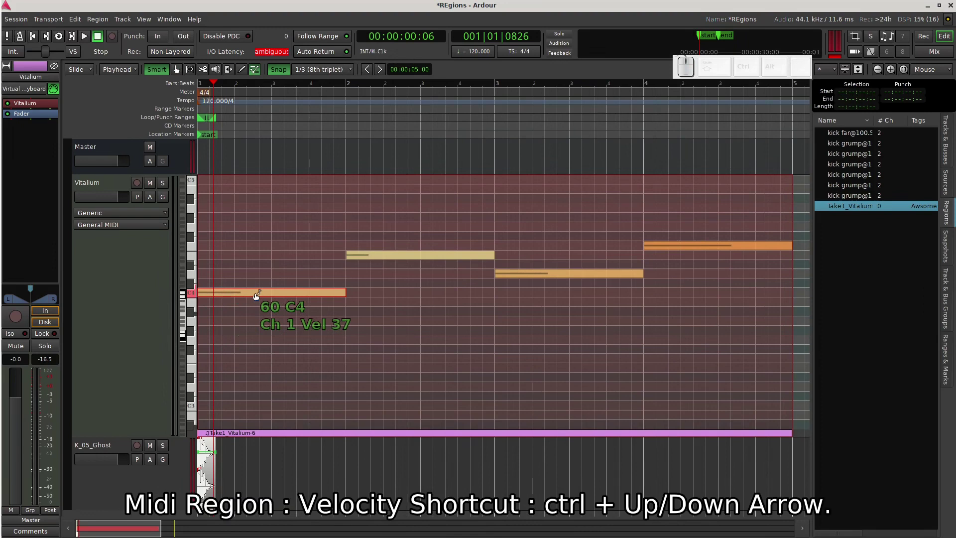
key("ctrl+Up")
key("ctrl+Up")
key("ctrl+Down")
key("ctrl+Down")
key("ctrl+Down")
key("ctrl+Up")
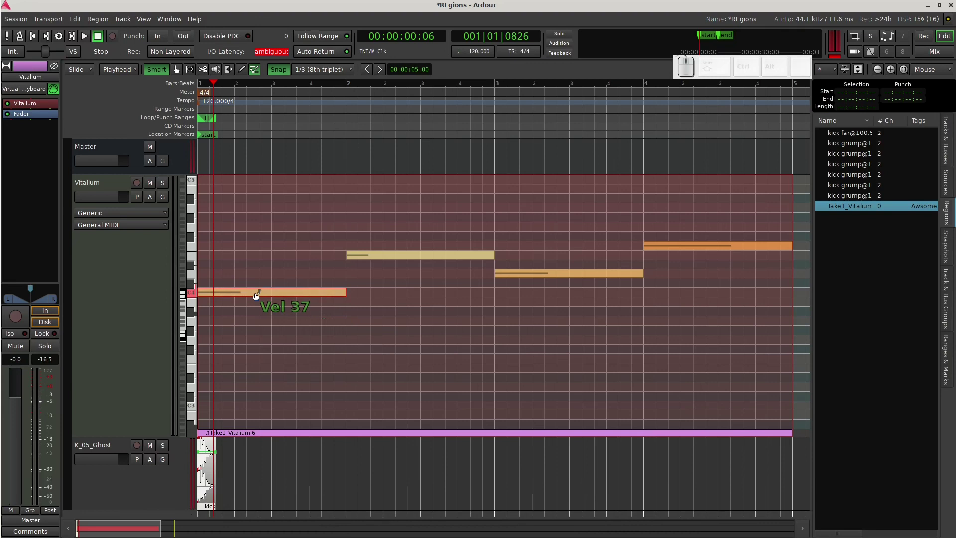
Step: Edit the first C4 note's properties and apply a higher velocity
right_click(255, 296)
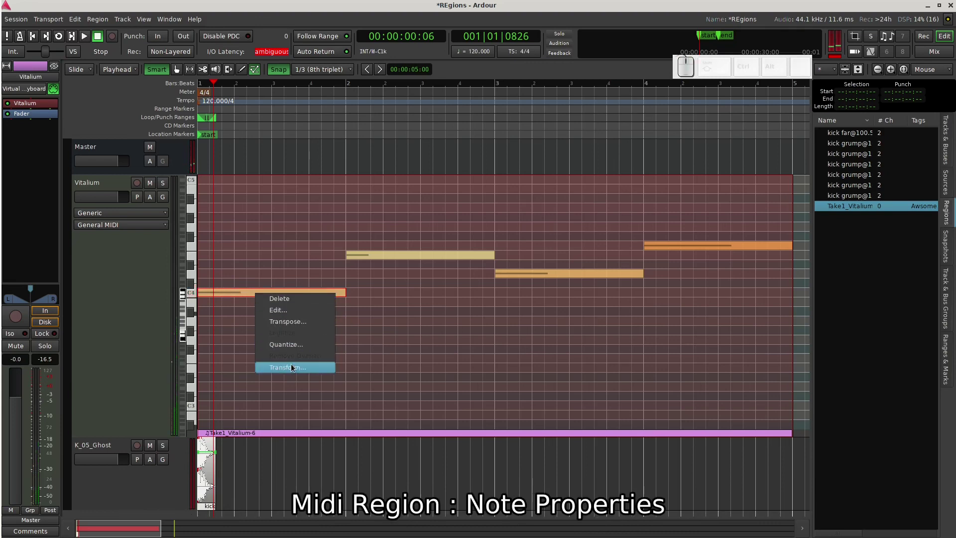
left_click(304, 310)
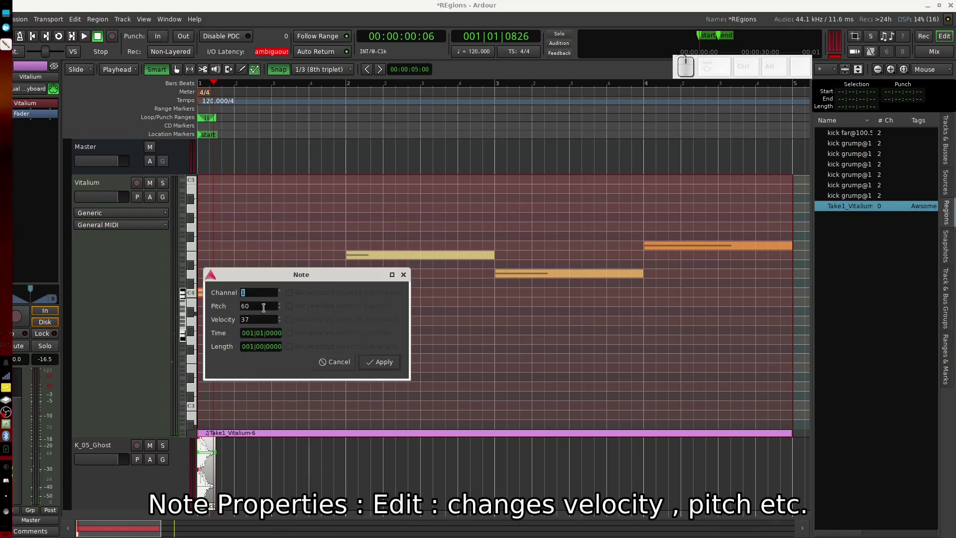
left_click_drag(305, 273, 380, 269)
left_click(330, 301)
left_click(331, 316)
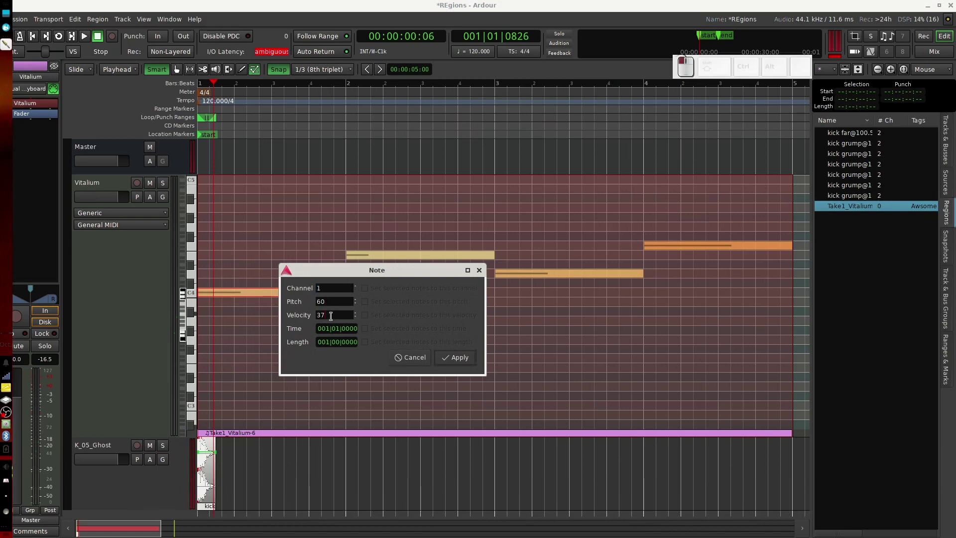
key("BackSpace")
key("BackSpace")
type("4")
left_click(459, 358)
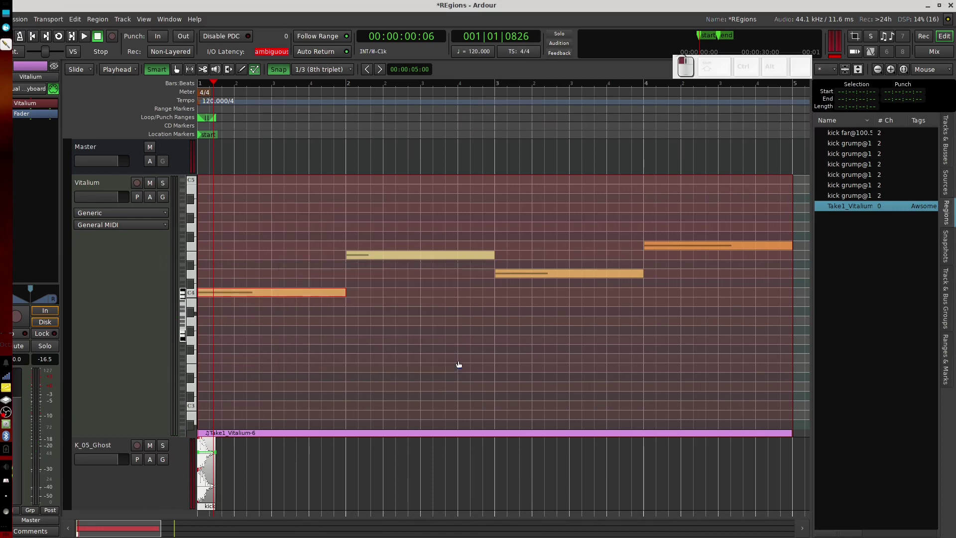
Step: Examine the options offered for the Take1_Vitalium-6 MIDI region, including its MIDI and gain commands
right_click(572, 334)
mouse_move(638, 336)
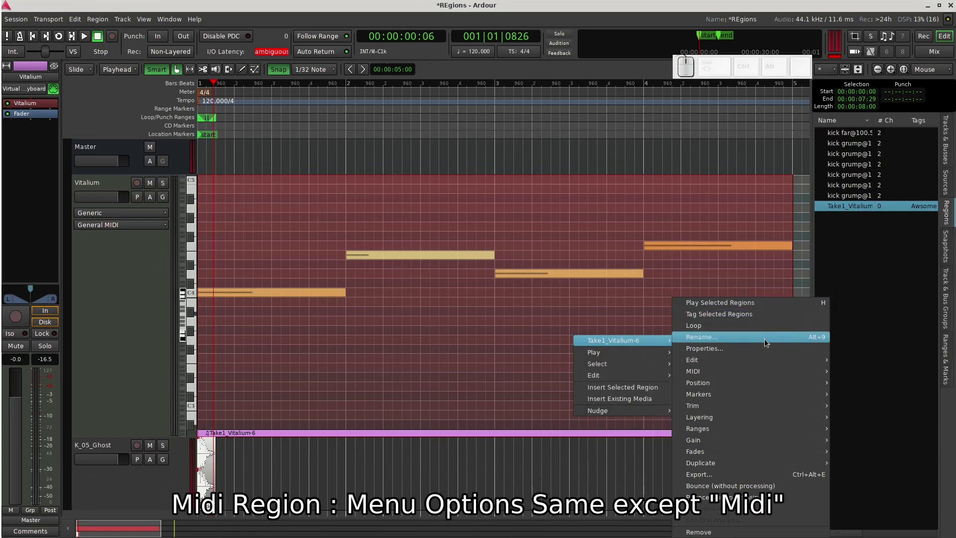
mouse_move(765, 367)
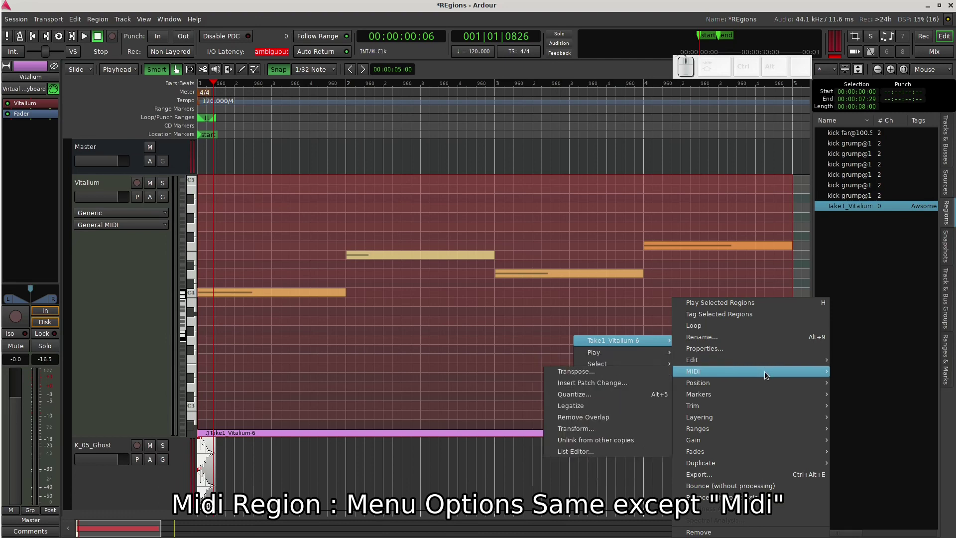
mouse_move(765, 401)
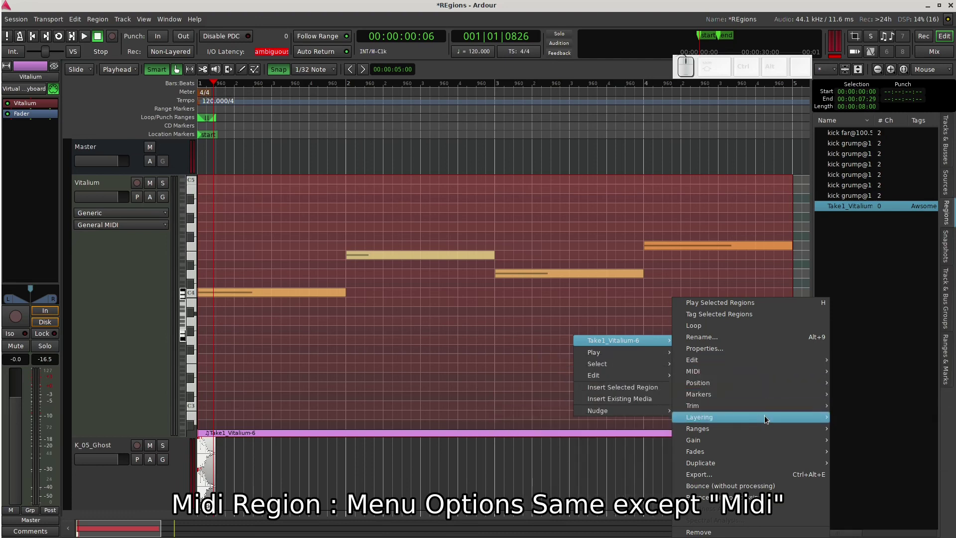
mouse_move(765, 441)
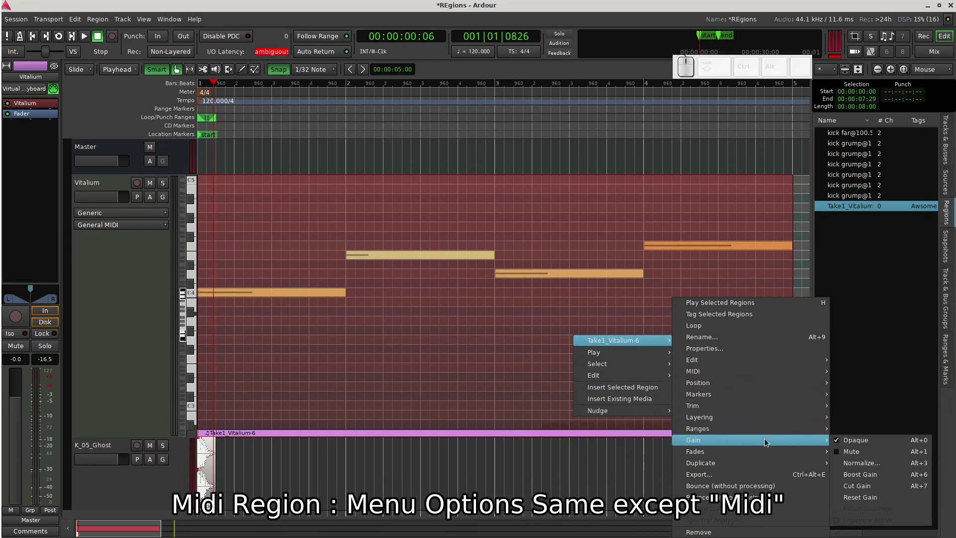
mouse_move(765, 463)
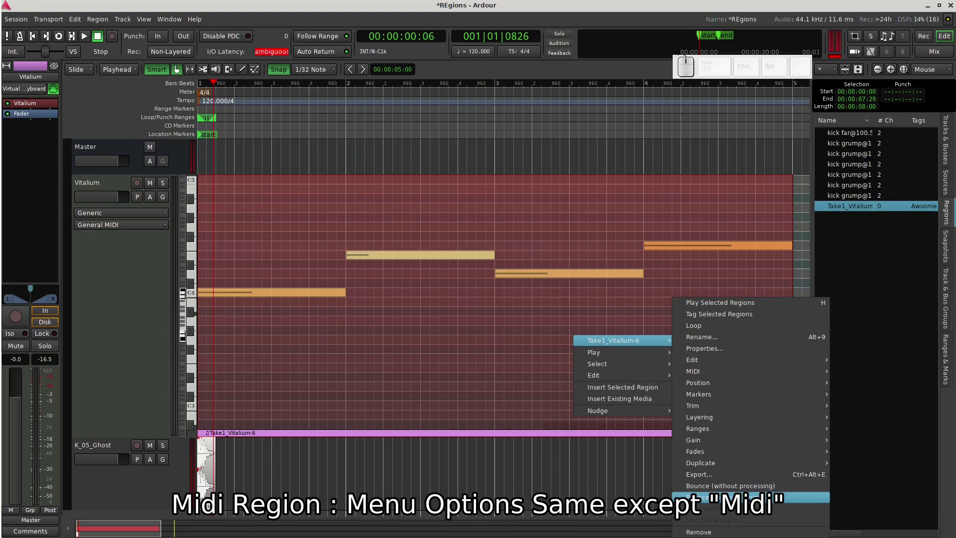
mouse_move(710, 371)
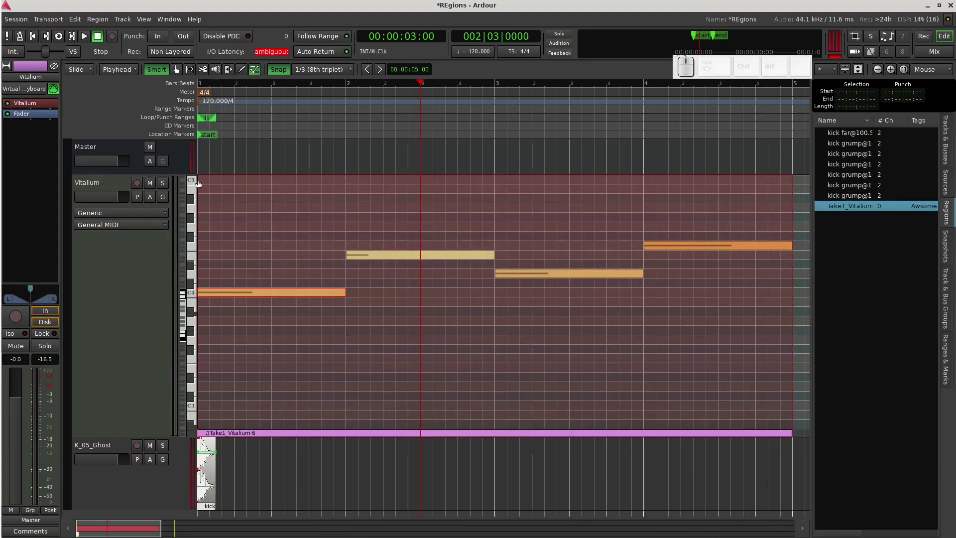
Step: Select all four notes in the Vitalium region and transpose them up by 1 octave
left_click_drag(204, 182, 776, 411)
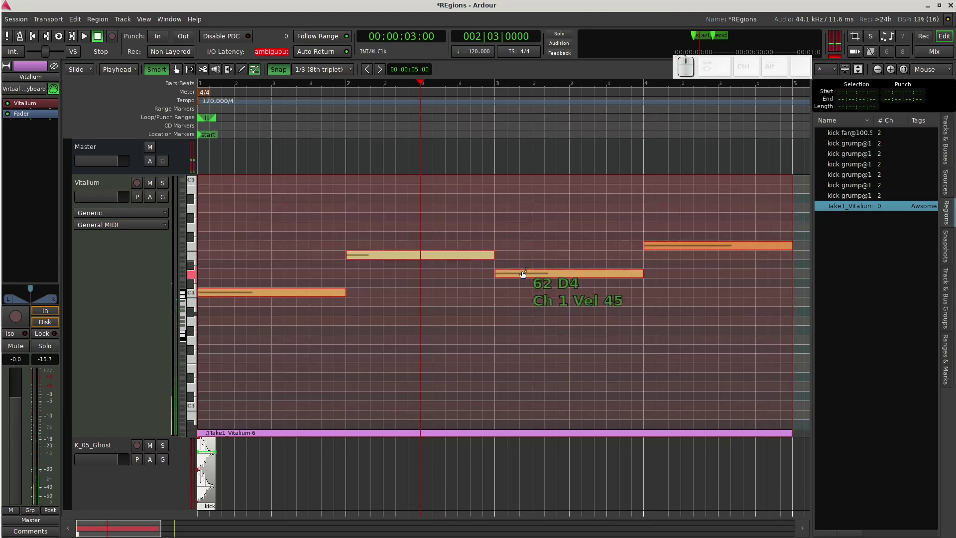
right_click(452, 255)
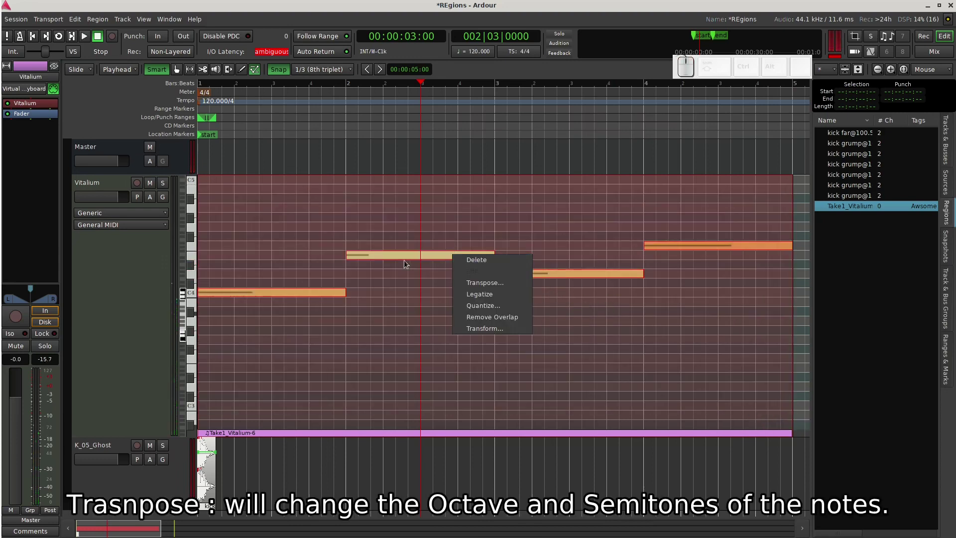
left_click(515, 284)
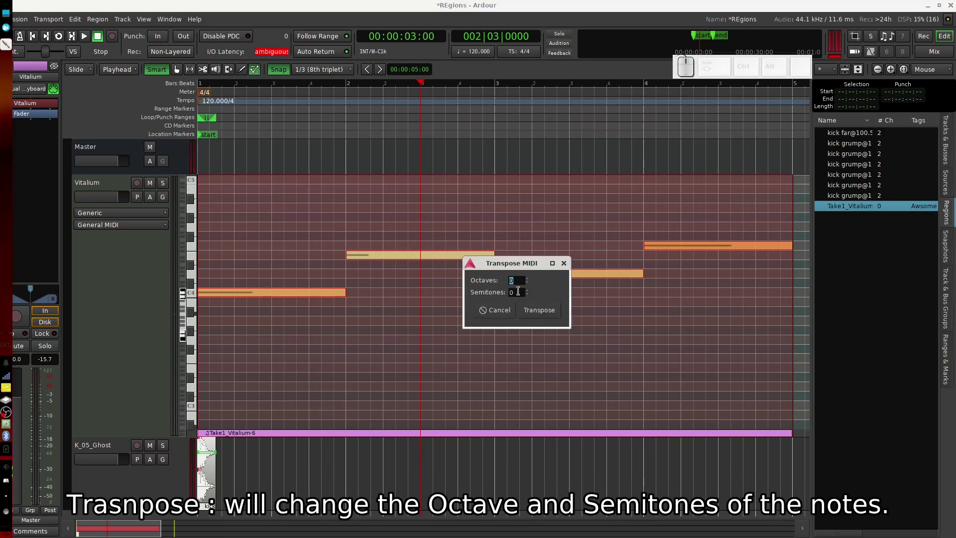
type("1")
left_click(539, 311)
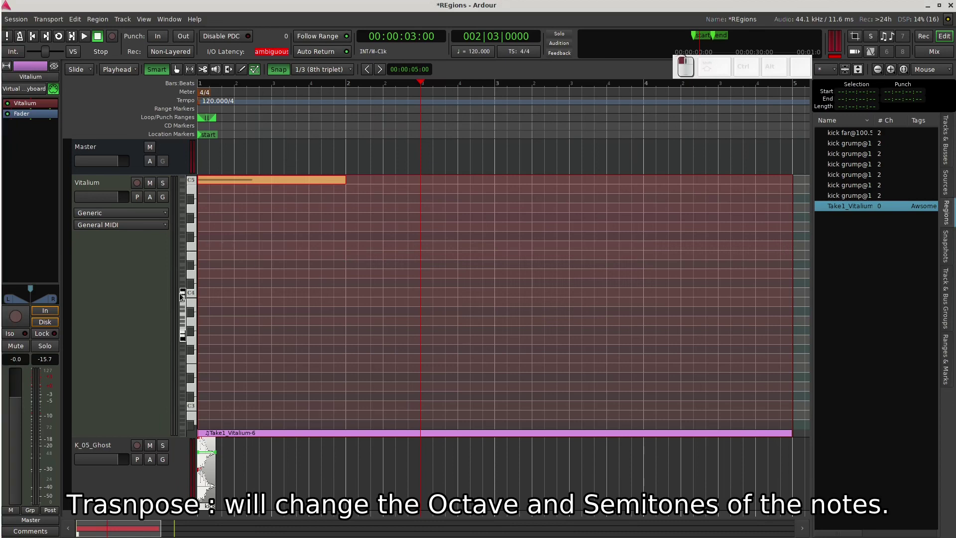
Step: Transpose the four selected Vitalium notes by -1 octave
right_click(283, 270)
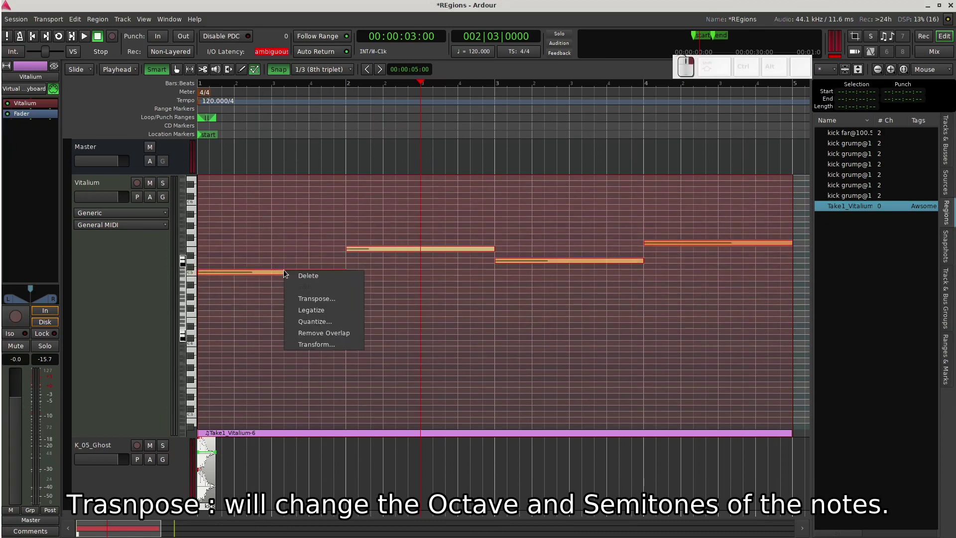
left_click(347, 298)
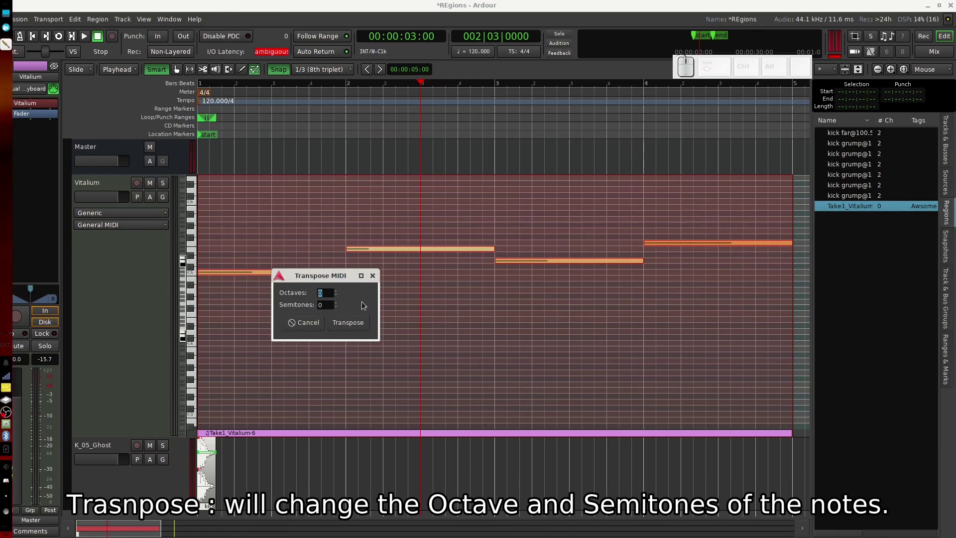
type("-1")
left_click(350, 323)
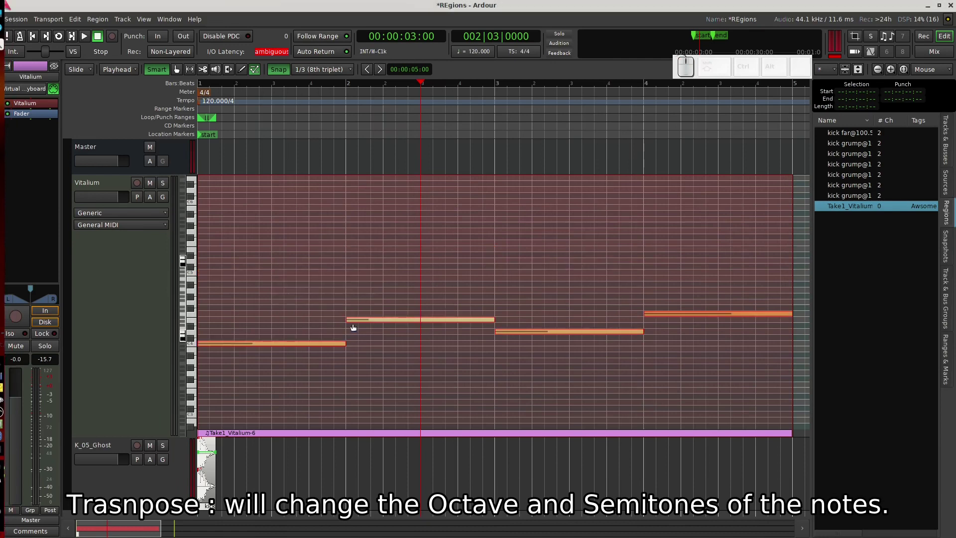
left_click_drag(183, 260, 183, 331)
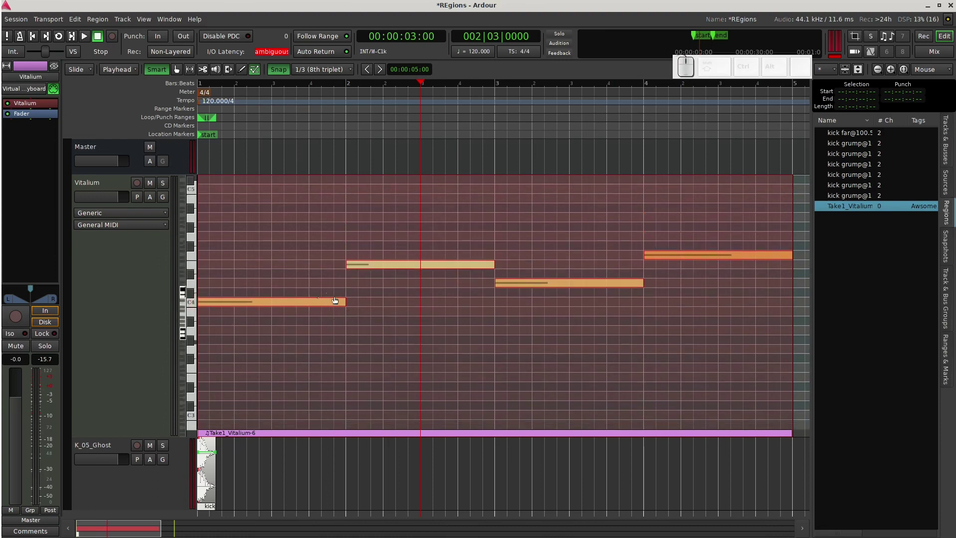
Step: Compare the editing commands offered for the selected Vitalium notes with the MIDI commands of the Take1_Vitalium-6 region
right_click(399, 264)
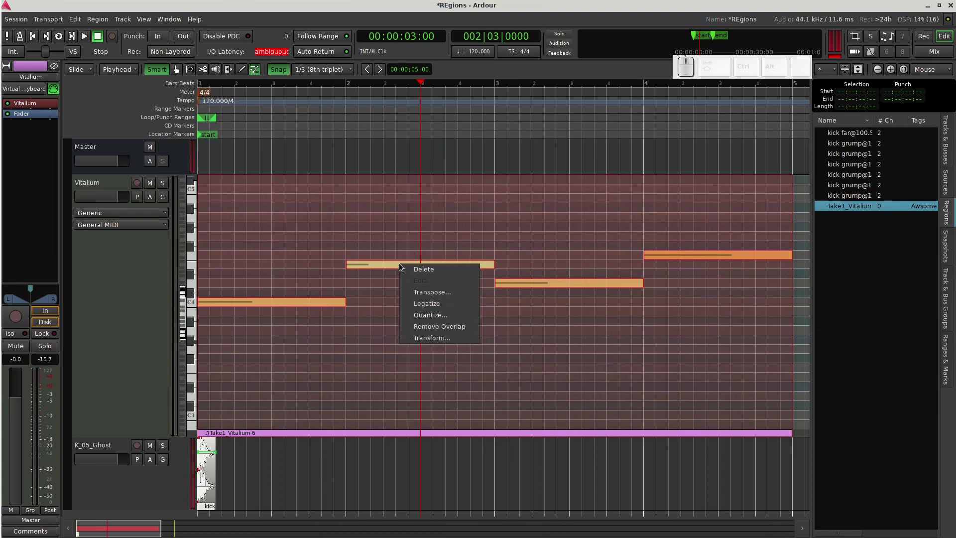
left_click(359, 242)
key("g")
right_click(358, 242)
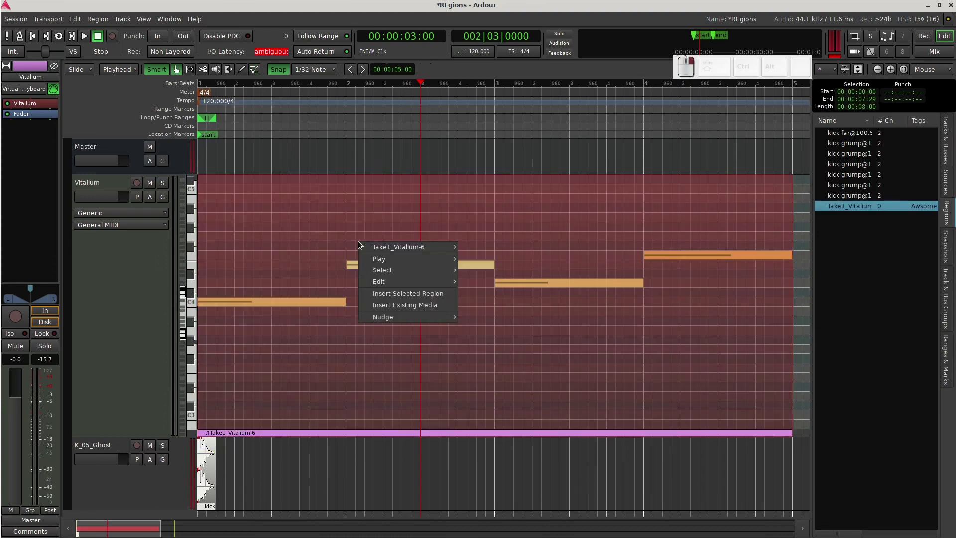
mouse_move(398, 246)
mouse_move(576, 350)
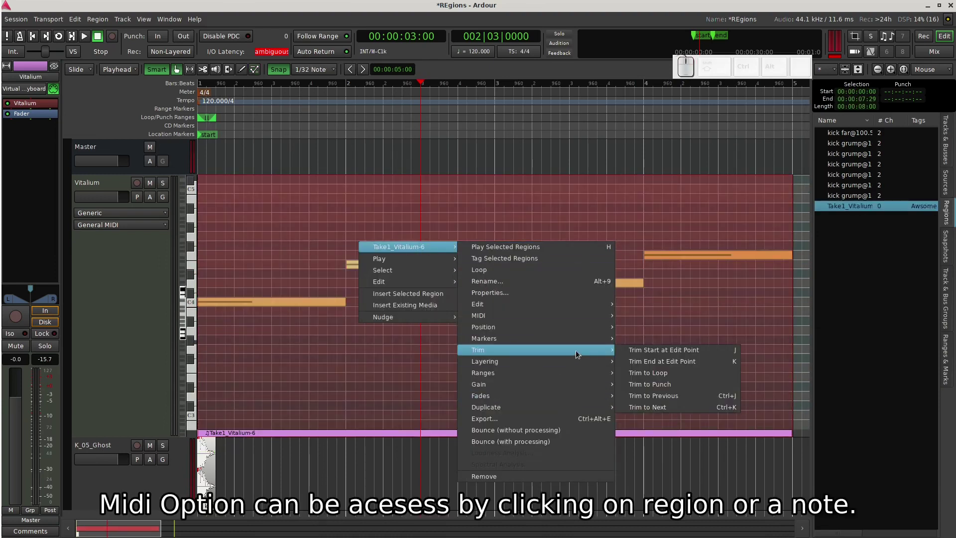
mouse_move(557, 316)
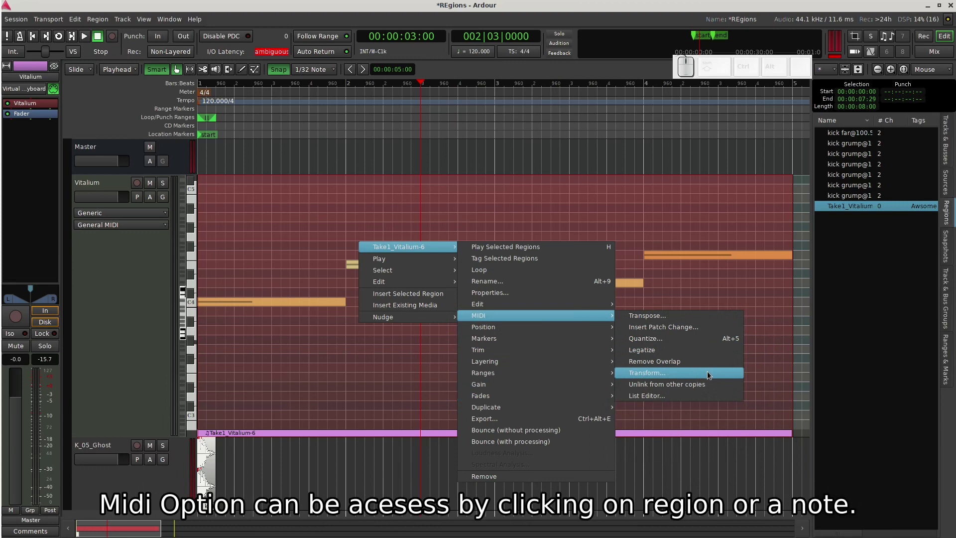
left_click(728, 270)
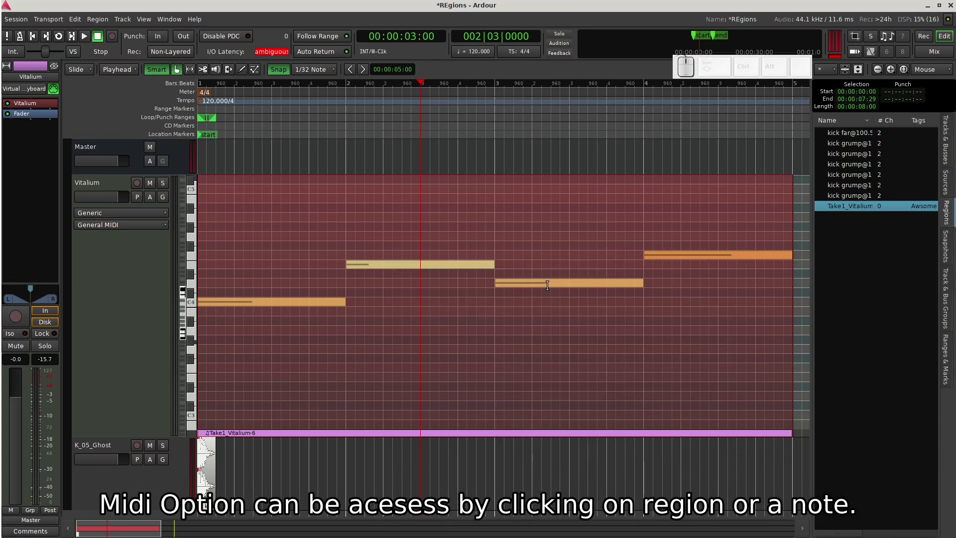
key("e")
right_click(547, 284)
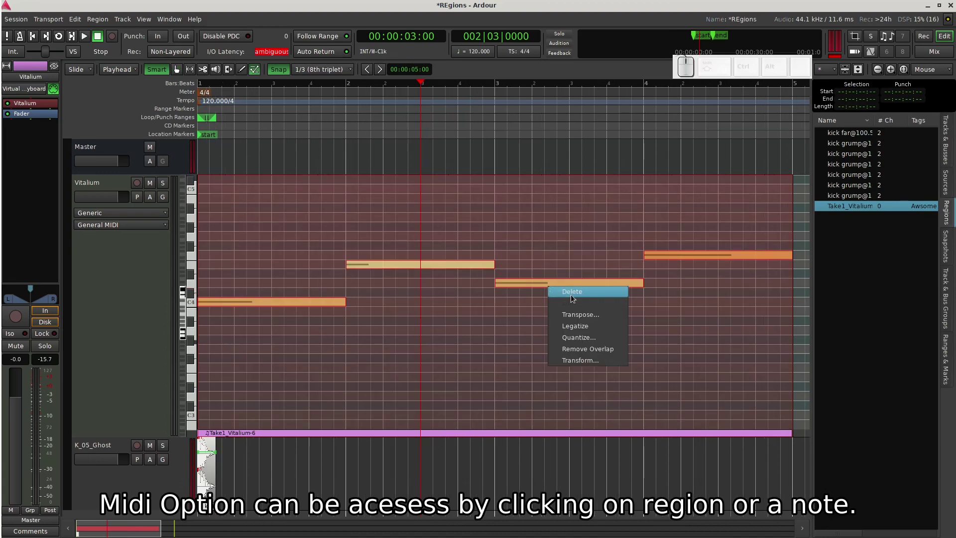
left_click(599, 345)
right_click(534, 282)
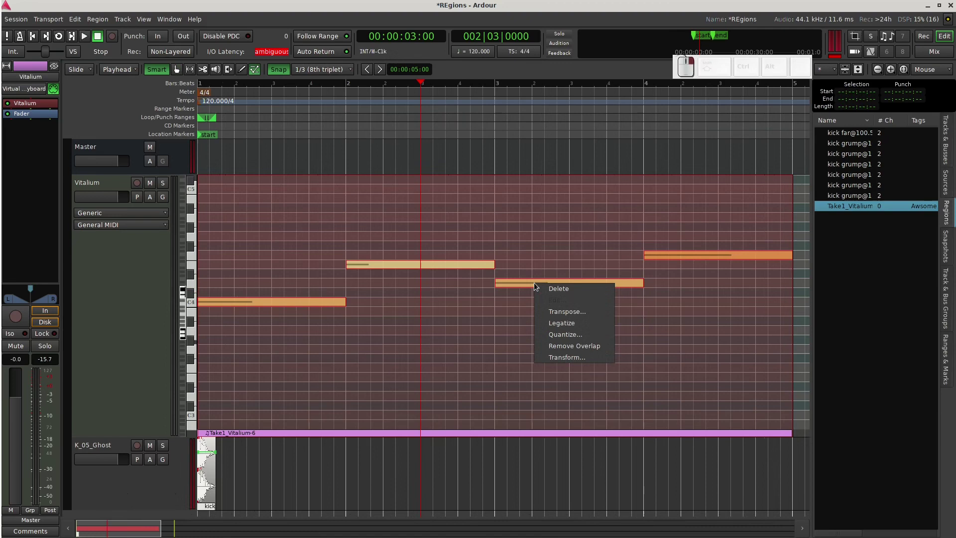
key("Escape")
key("g")
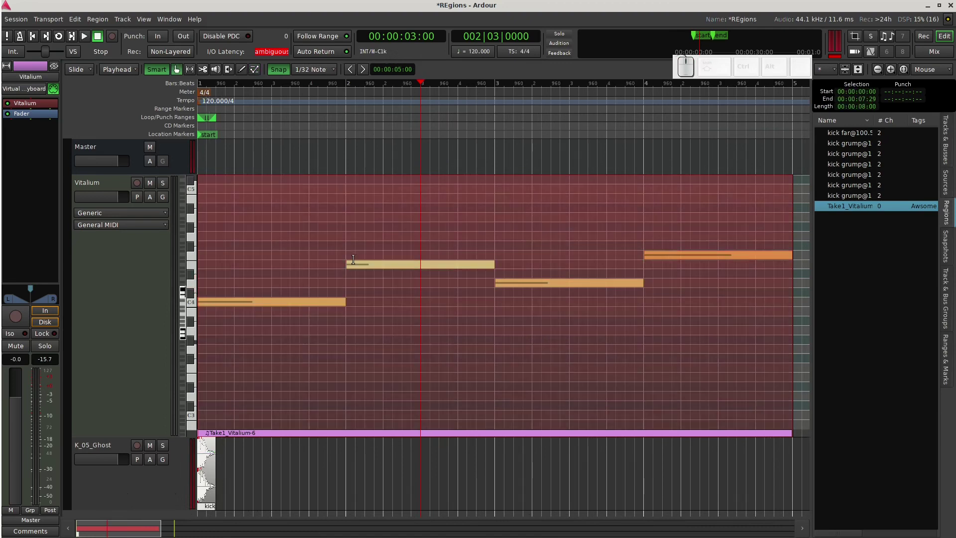
Step: Extend the starts of the last three Vitalium notes one beat earlier so each overlaps the note before it
key("e")
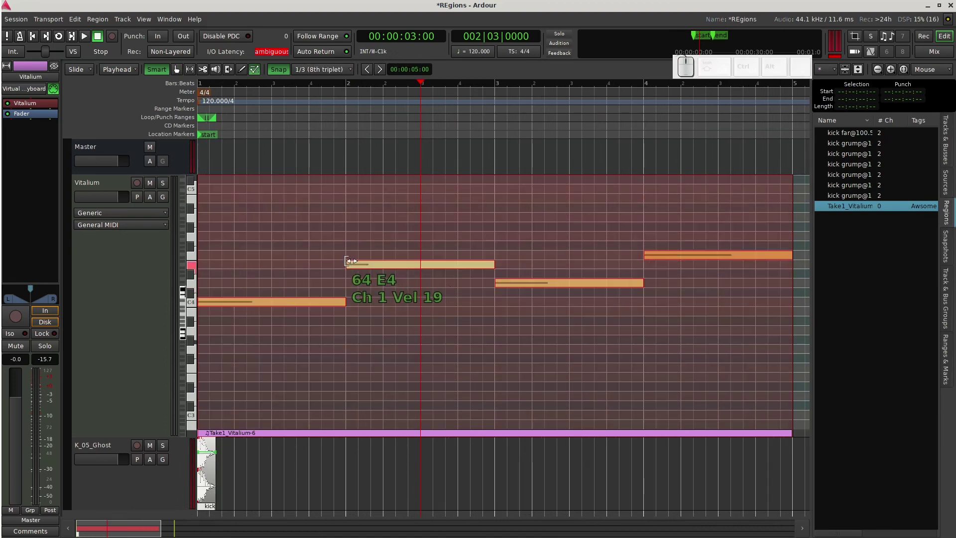
key("ctrl+a")
left_click_drag(351, 261, 309, 265)
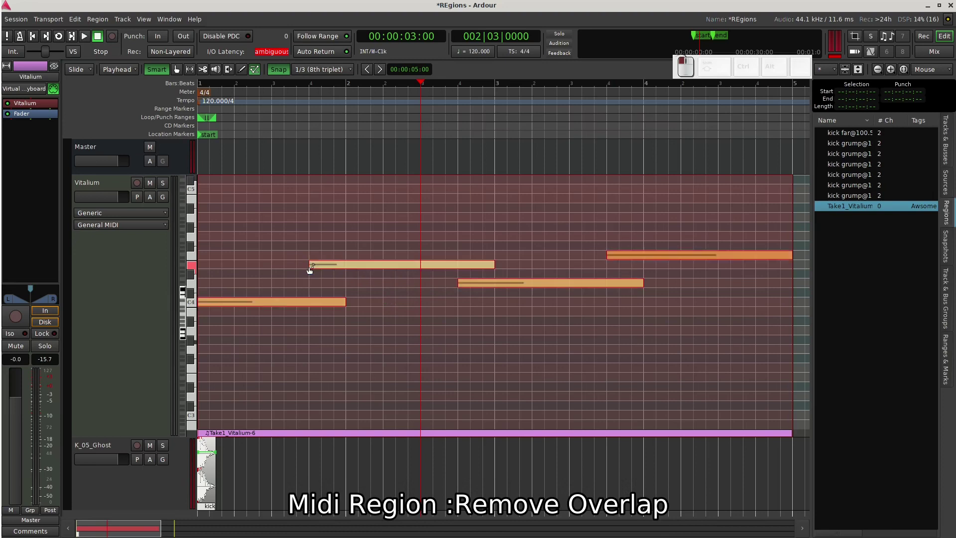
Step: Remove the note overlaps in the Take1_Vitalium-6 region, and undo and redo the removal to compare
right_click(410, 263)
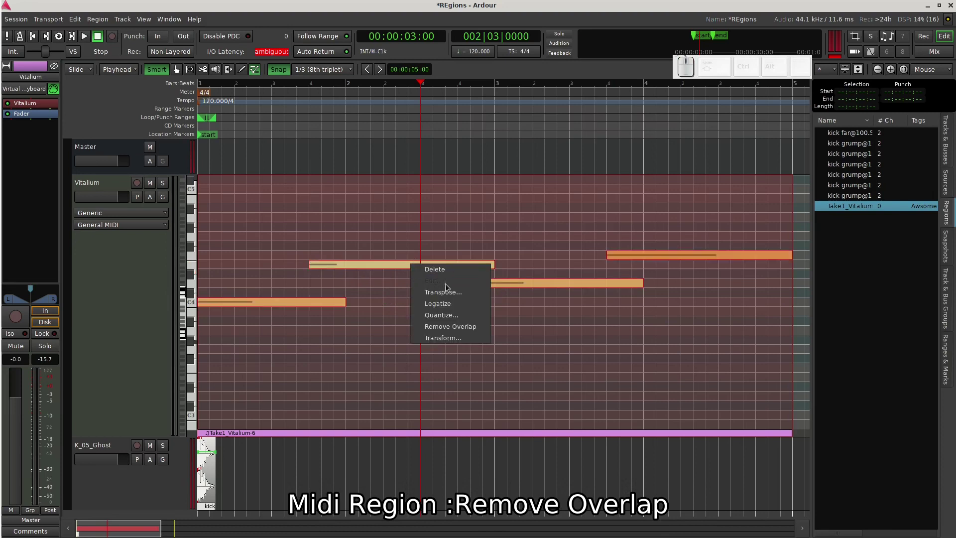
left_click(348, 265)
key("g")
right_click(351, 268)
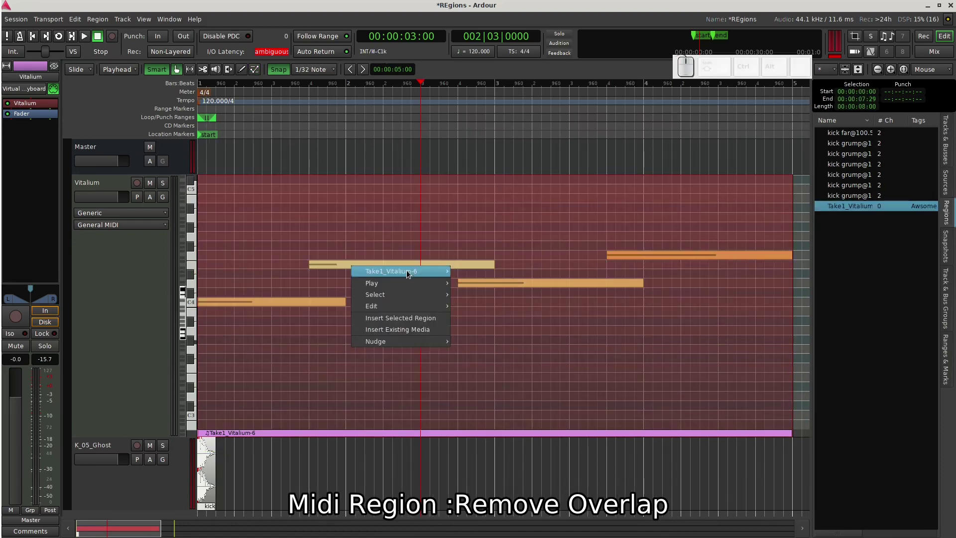
mouse_move(406, 270)
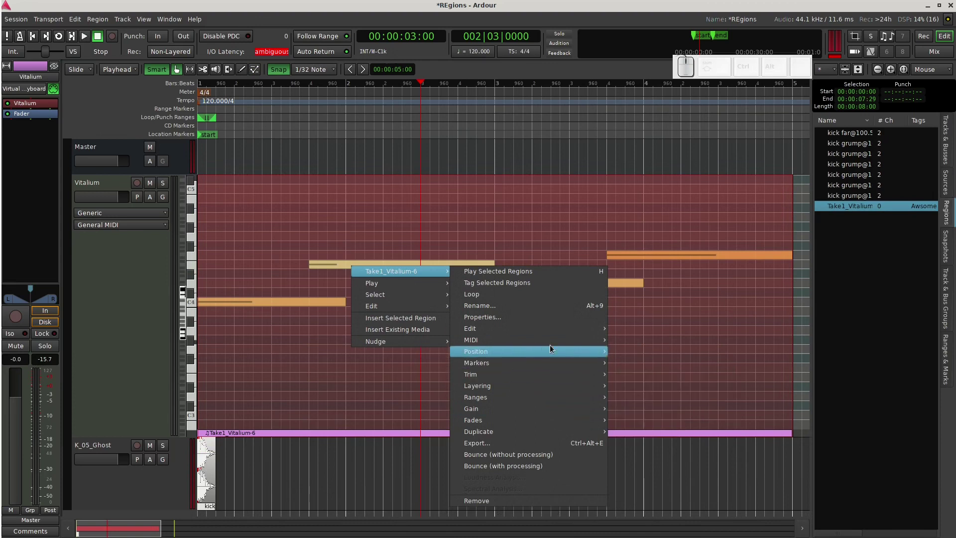
mouse_move(551, 343)
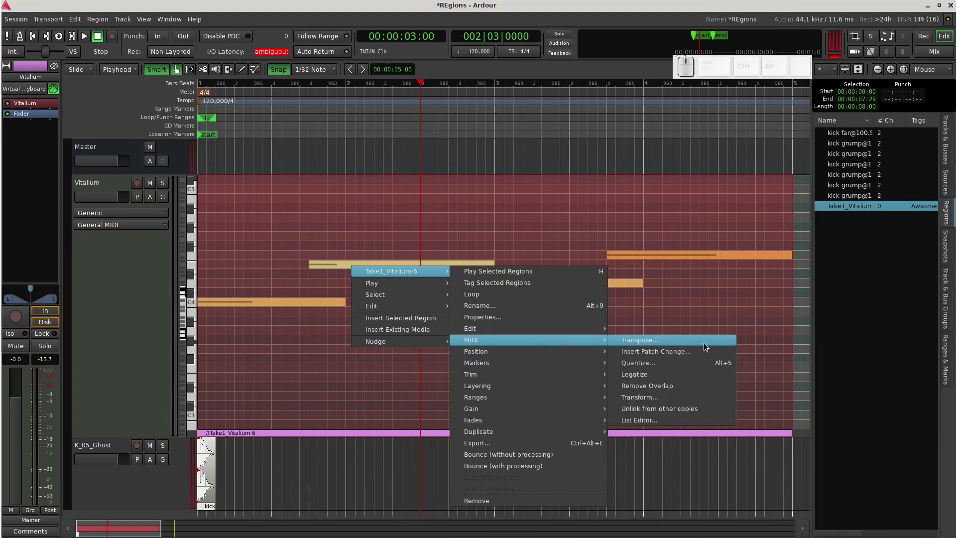
left_click(691, 386)
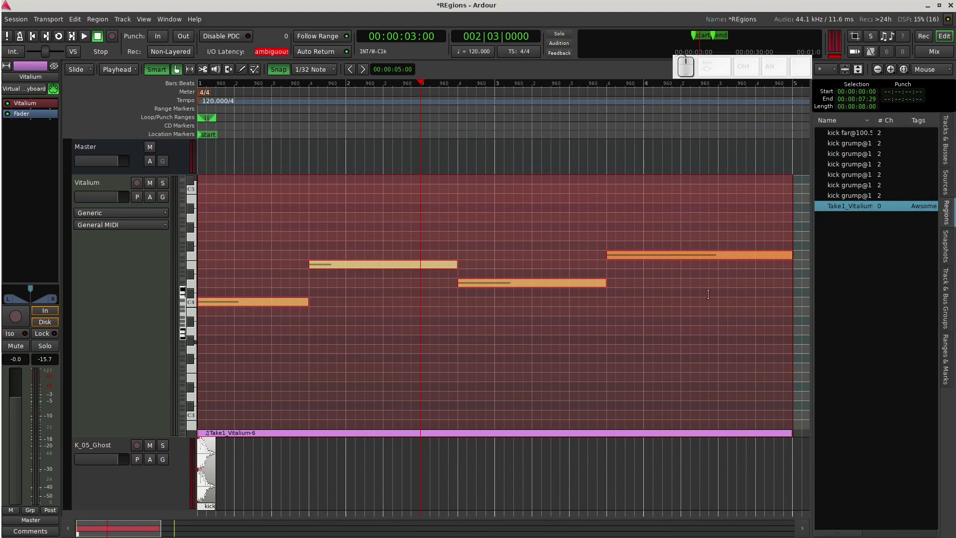
key("ctrl+period")
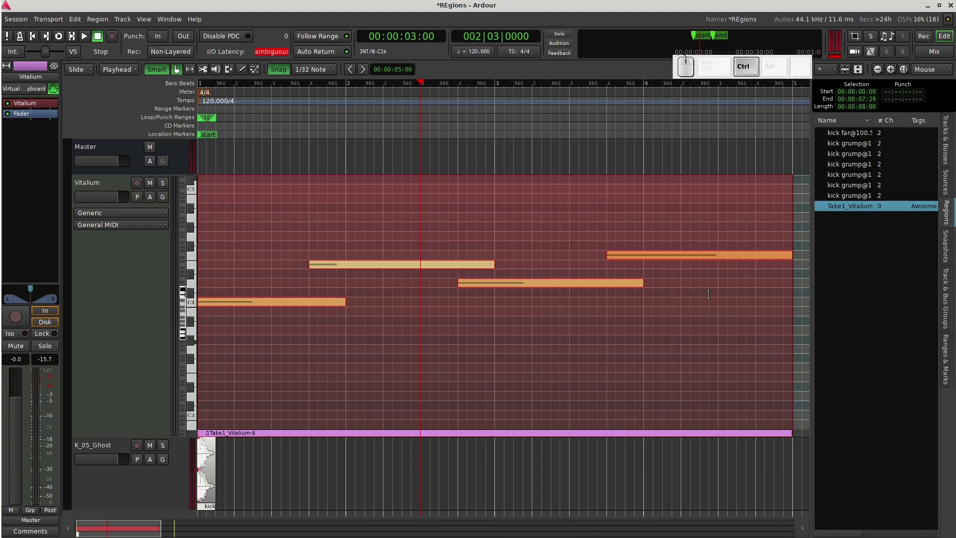
key("ctrl+comma")
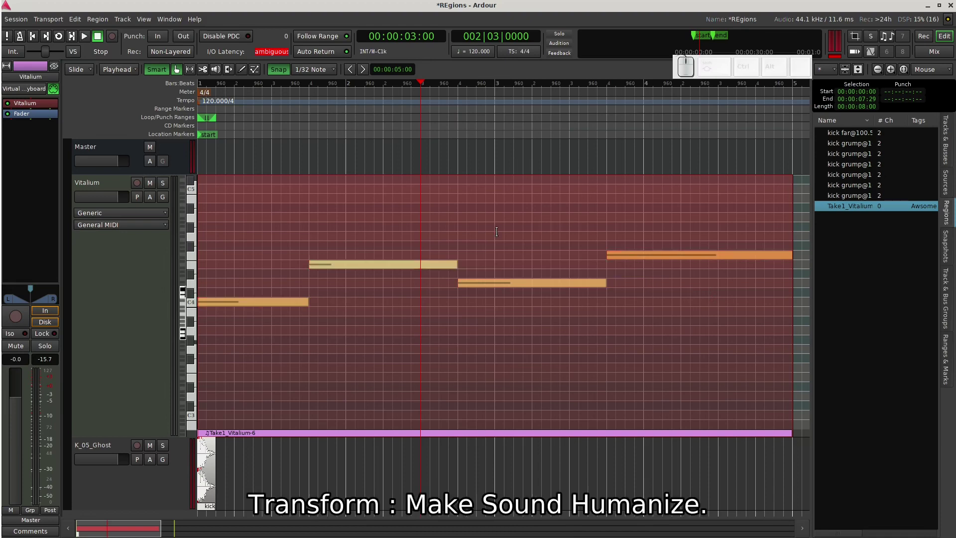
Step: Open the Transform dialog for the Take1_Vitalium-6 region and move it clear above the notes
key("ctrl+a")
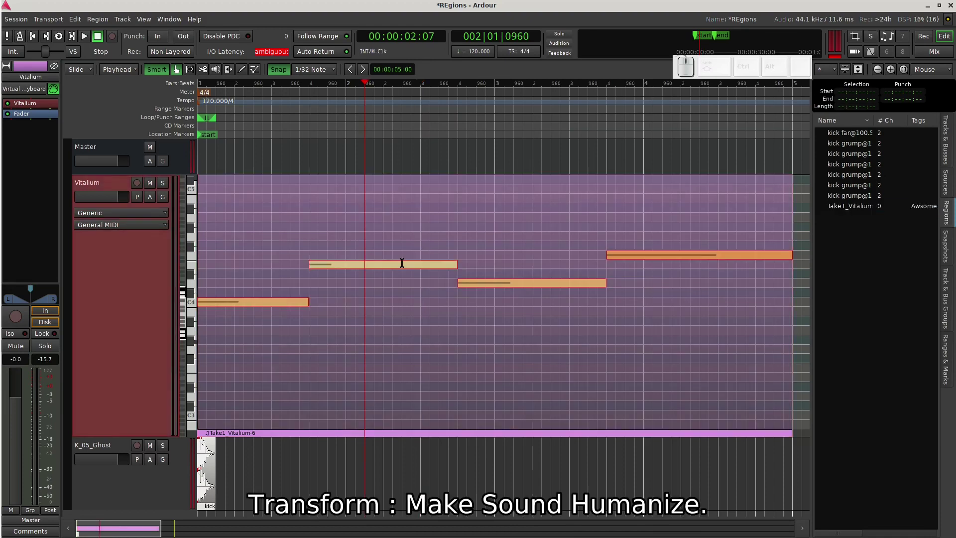
right_click(402, 264)
mouse_move(473, 270)
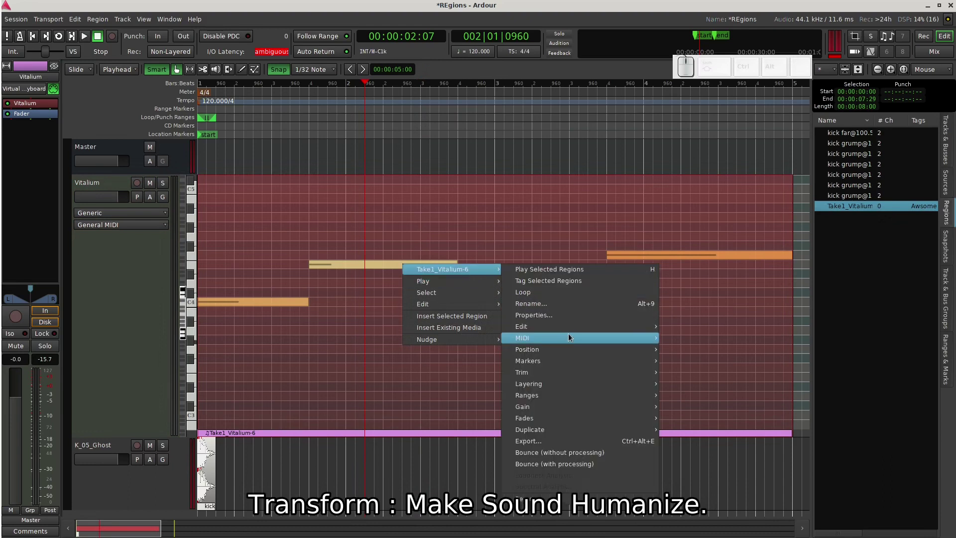
mouse_move(569, 334)
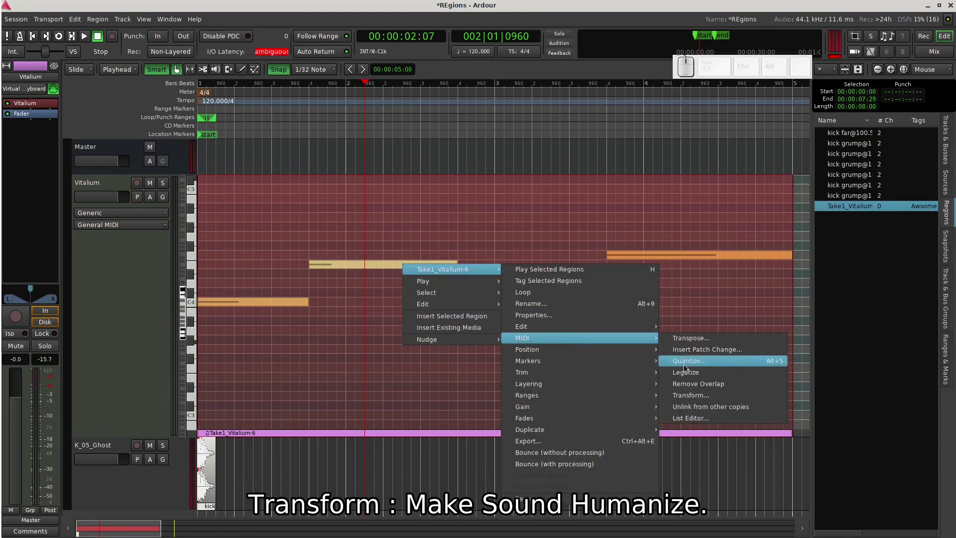
left_click(746, 398)
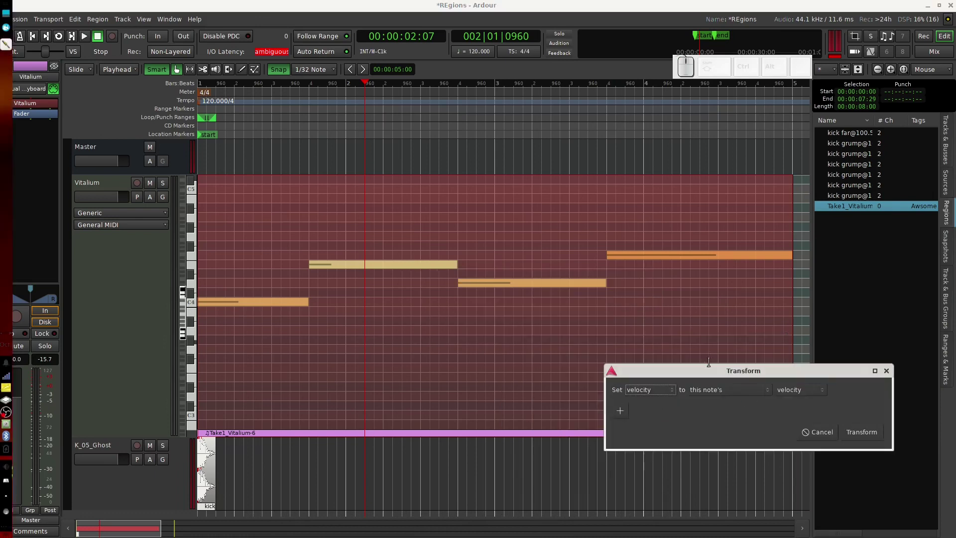
left_click_drag(703, 376, 441, 172)
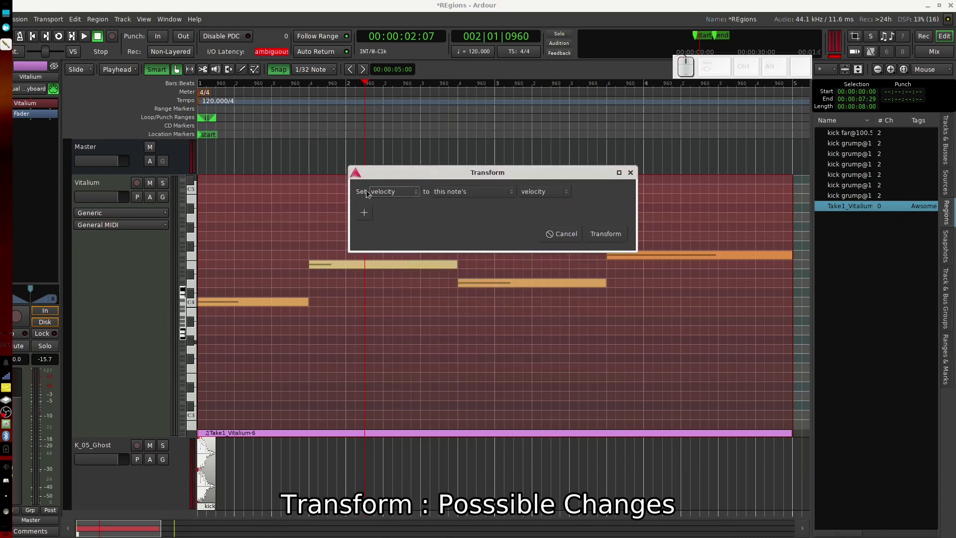
Step: Examine the target properties and value sources that Transform offers, and close it without applying anything
left_click(402, 191)
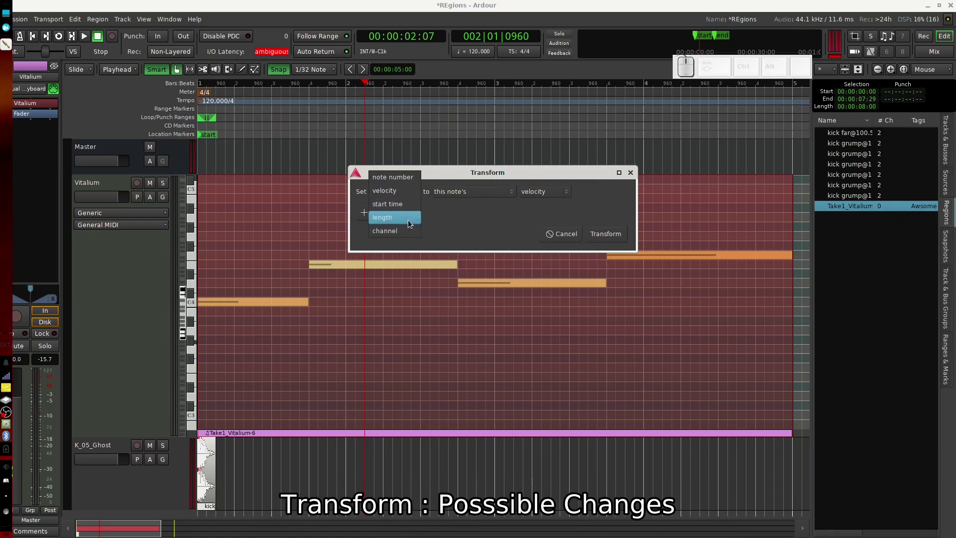
left_click(406, 192)
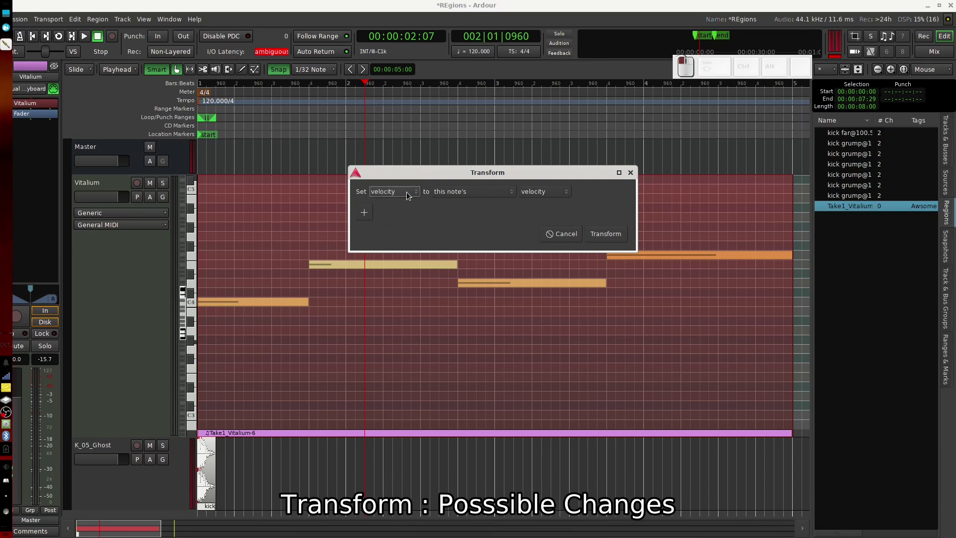
left_click(468, 191)
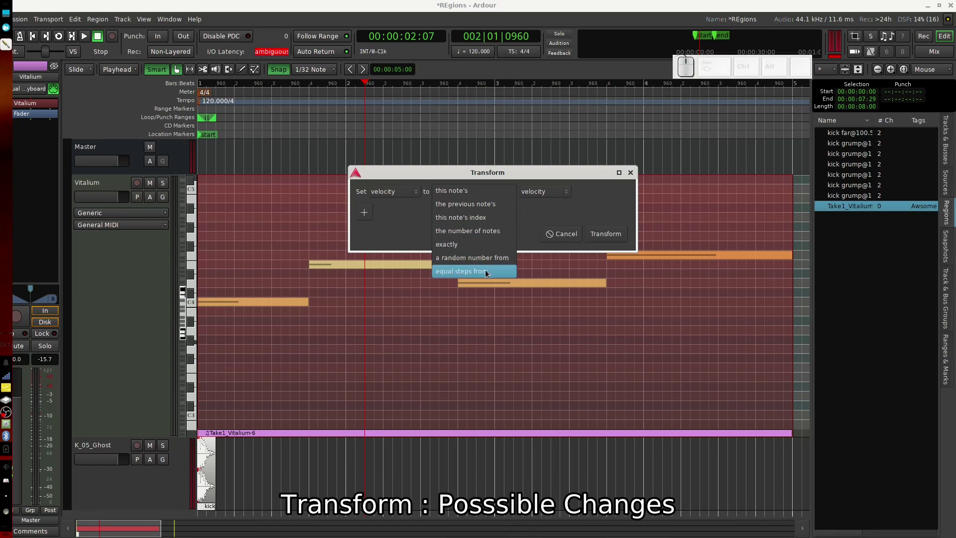
left_click(545, 219)
left_click(548, 192)
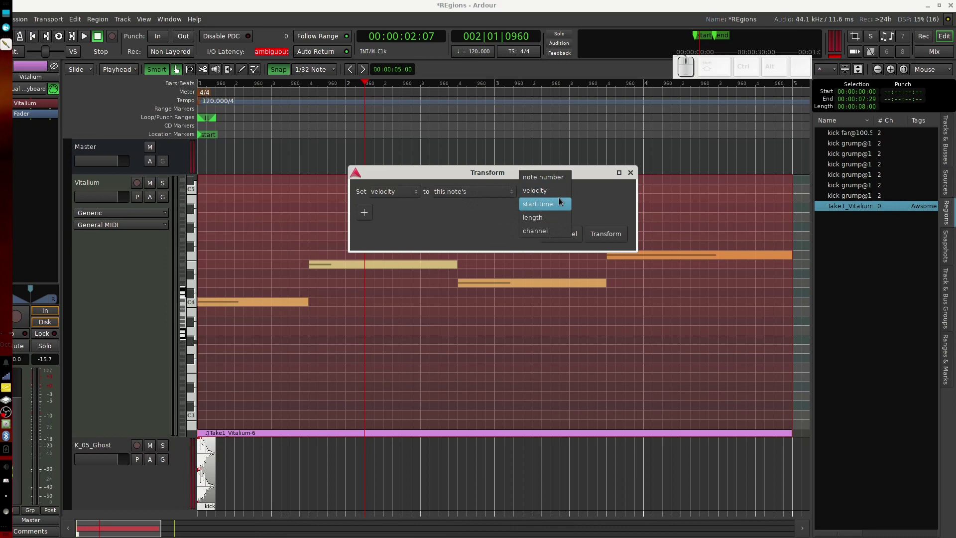
left_click(451, 191)
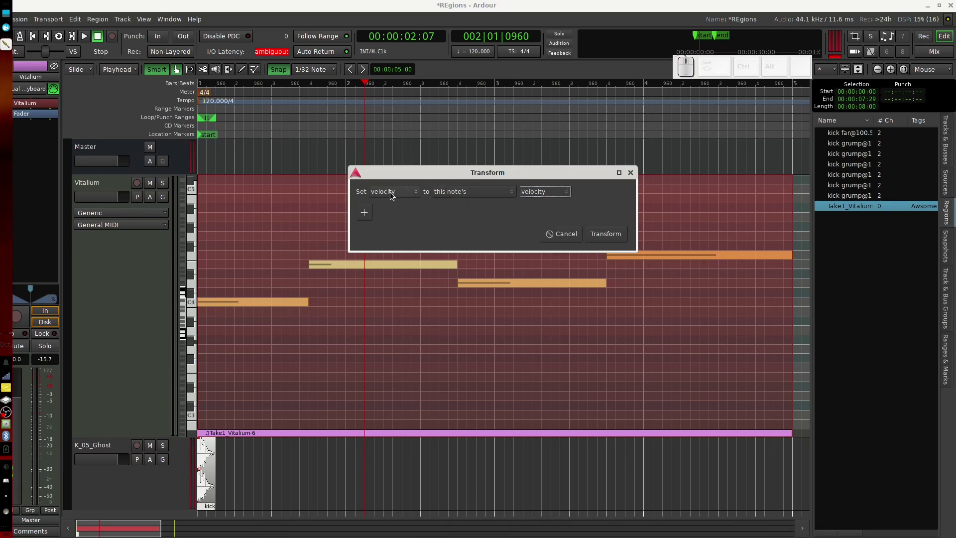
left_click(552, 237)
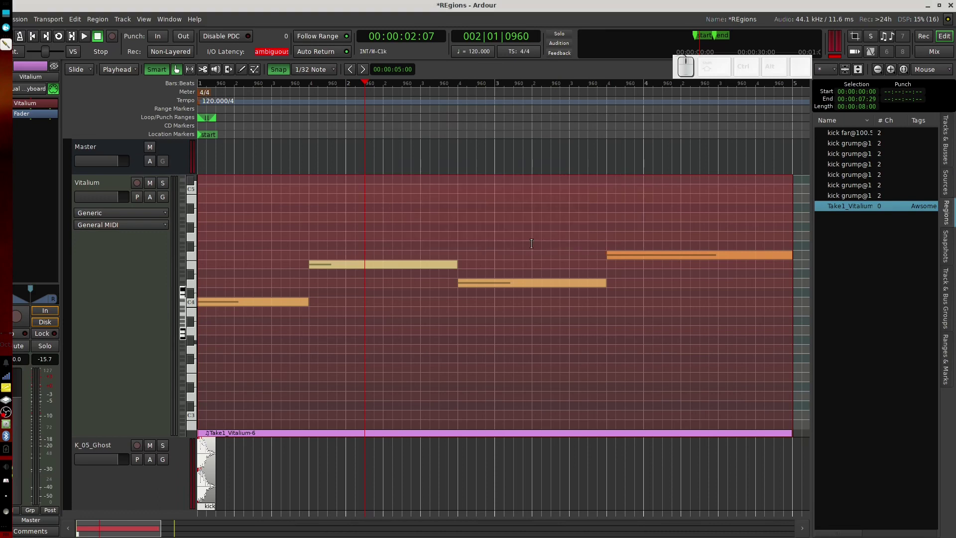
Step: Transform the four selected Vitalium notes, setting their velocity to a random number from 1 to 90
right_click(575, 285)
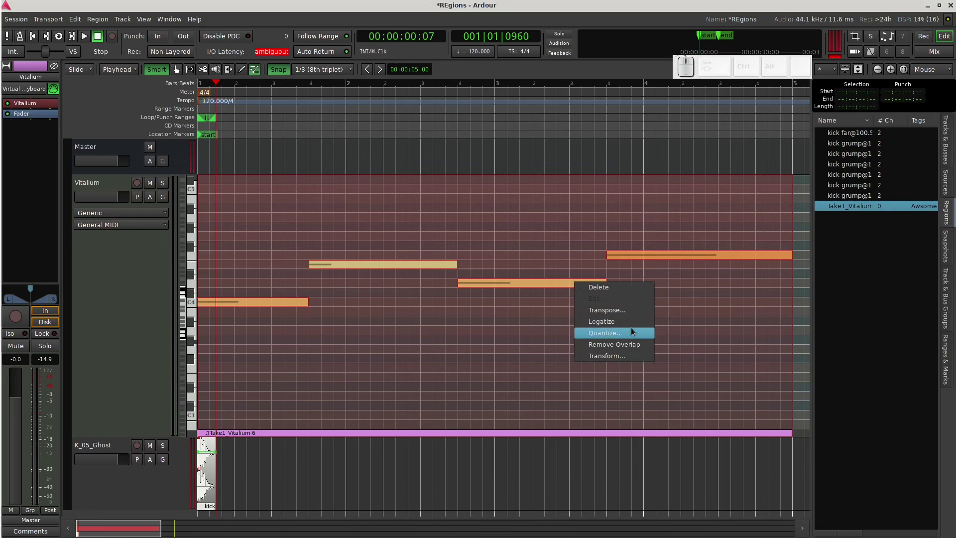
left_click(625, 356)
left_click_drag(615, 331, 457, 162)
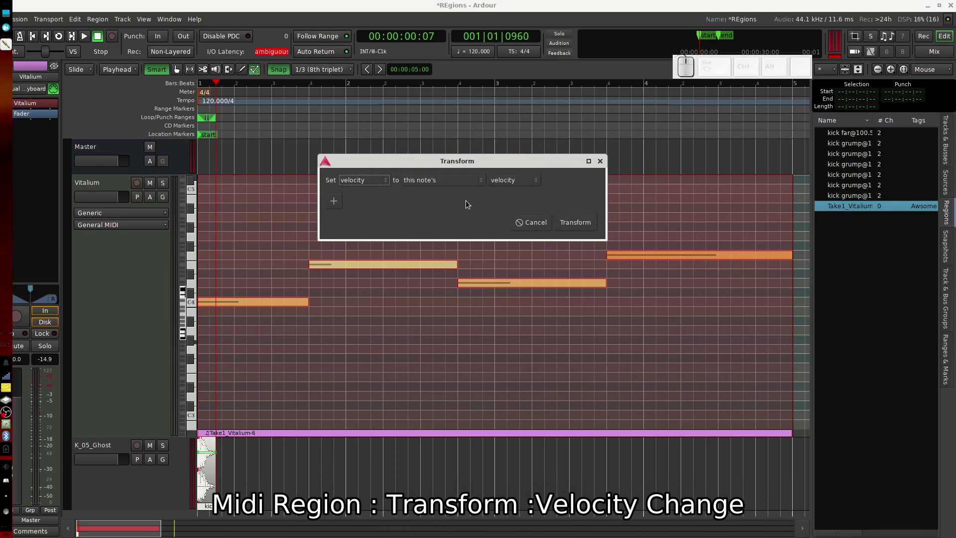
left_click(452, 181)
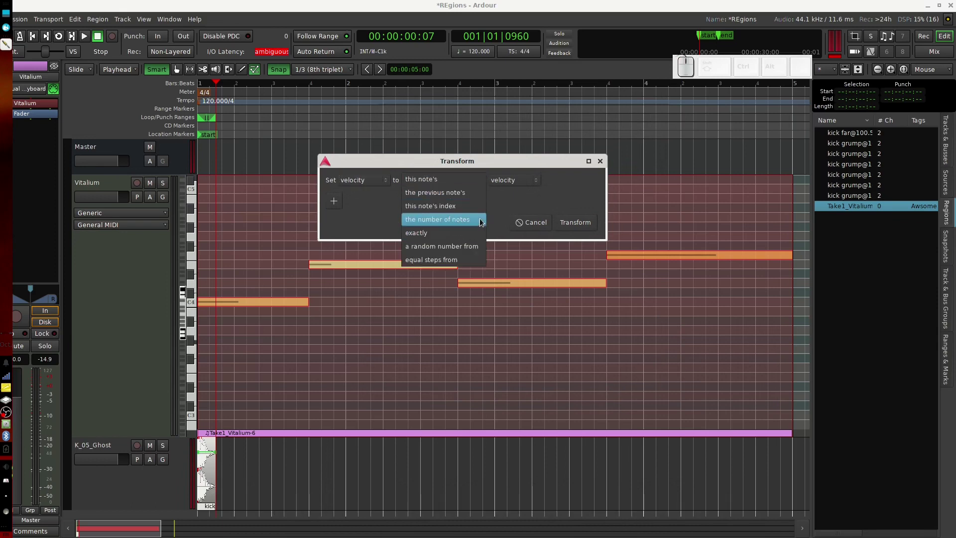
left_click(454, 246)
left_click(531, 179)
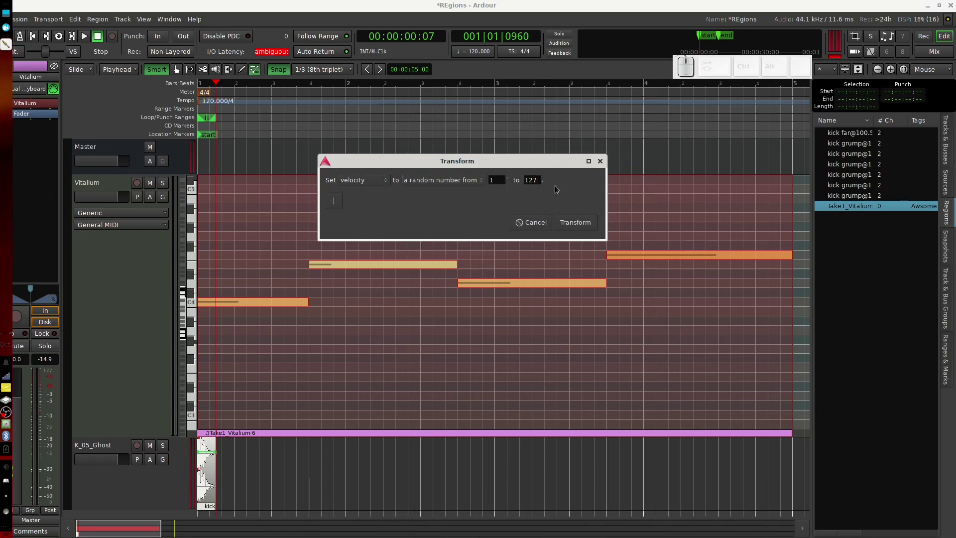
key("BackSpace")
key("BackSpace")
type("90")
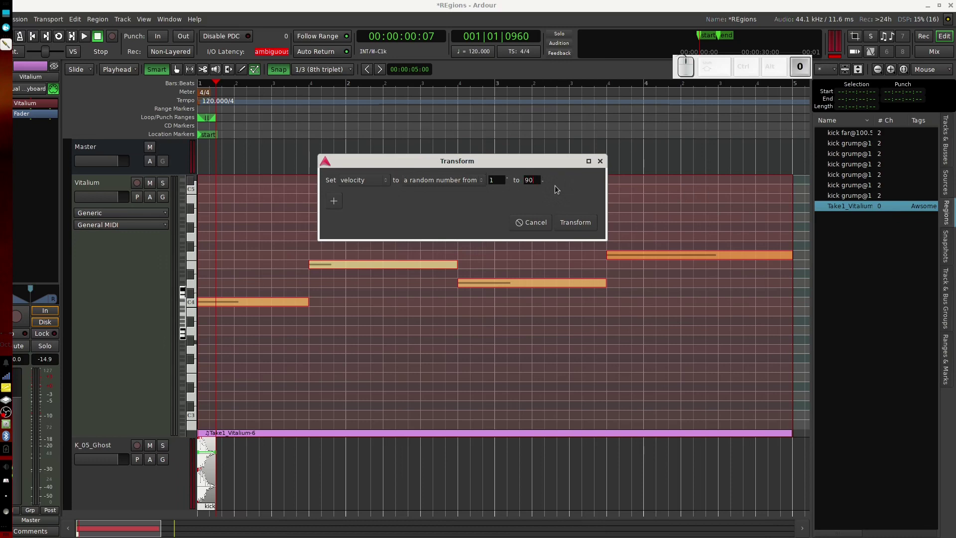
left_click(575, 223)
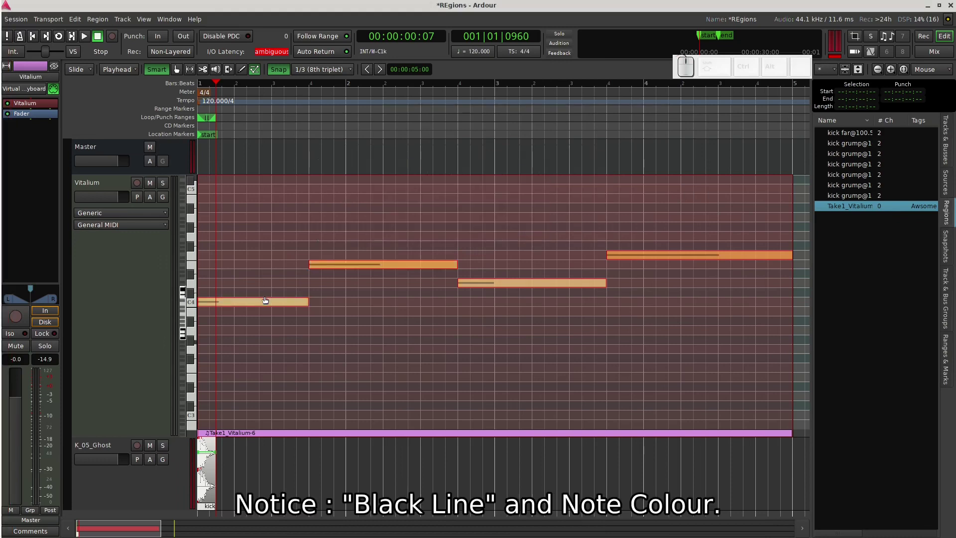
mouse_move(354, 264)
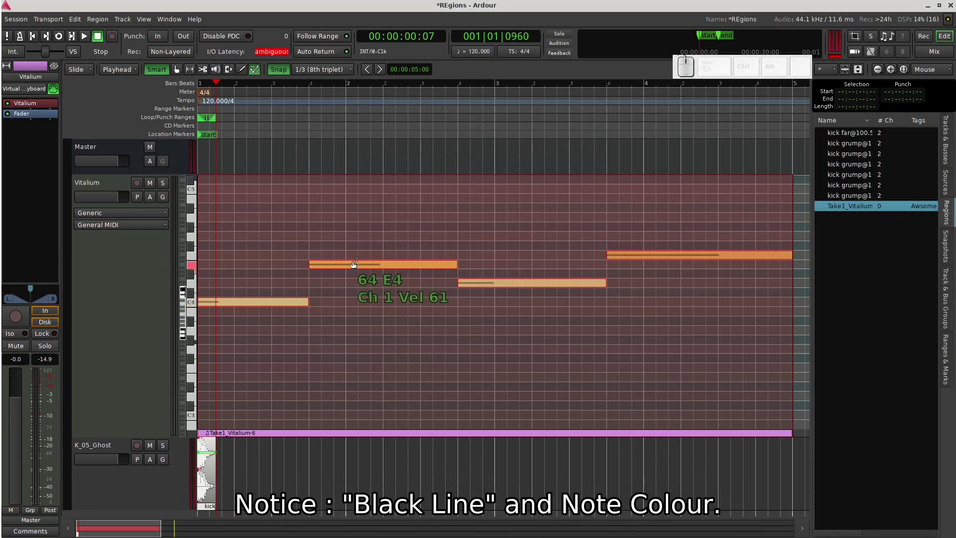
Step: Open the List Editor for the Take1_Vitalium-6 MIDI region and move its window below the notes
mouse_move(492, 285)
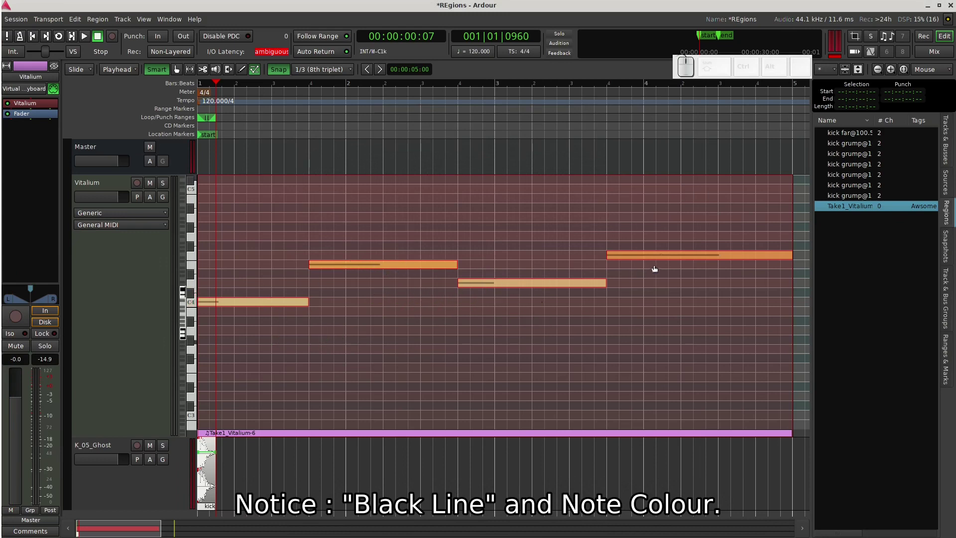
right_click(394, 221)
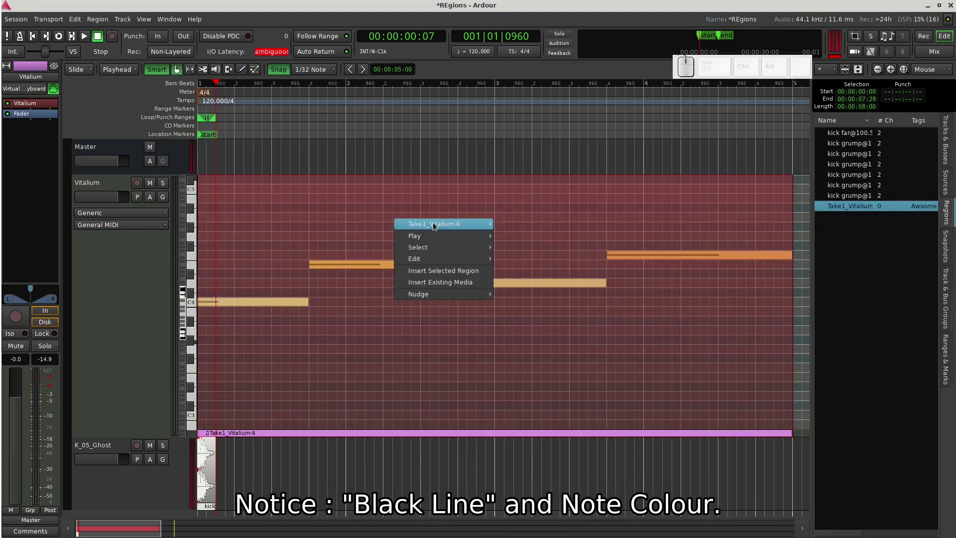
mouse_move(432, 224)
mouse_move(599, 288)
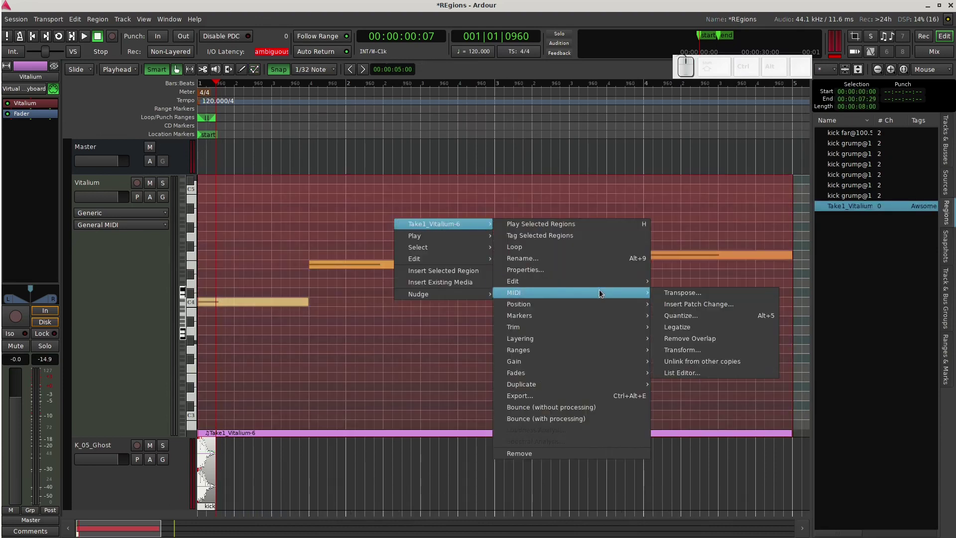
left_click(743, 369)
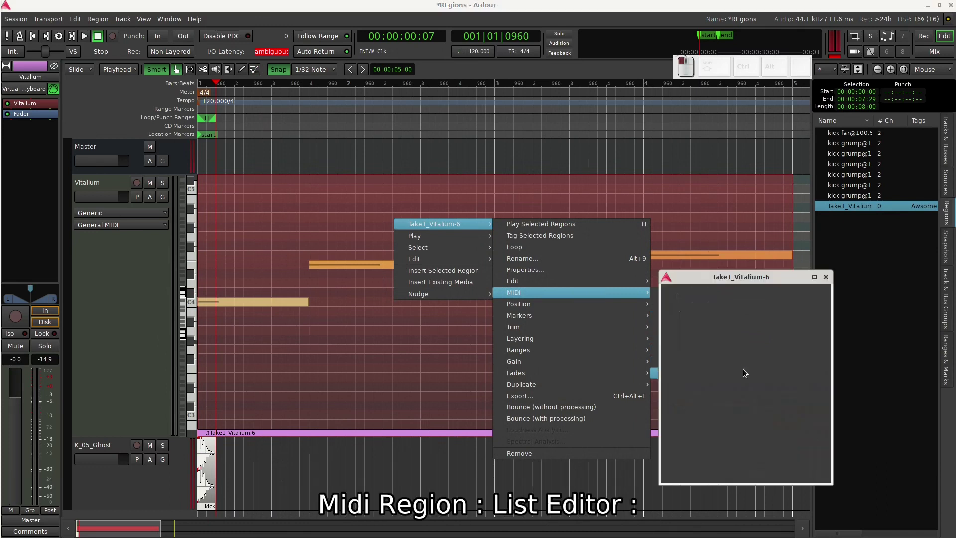
left_click_drag(714, 279, 493, 305)
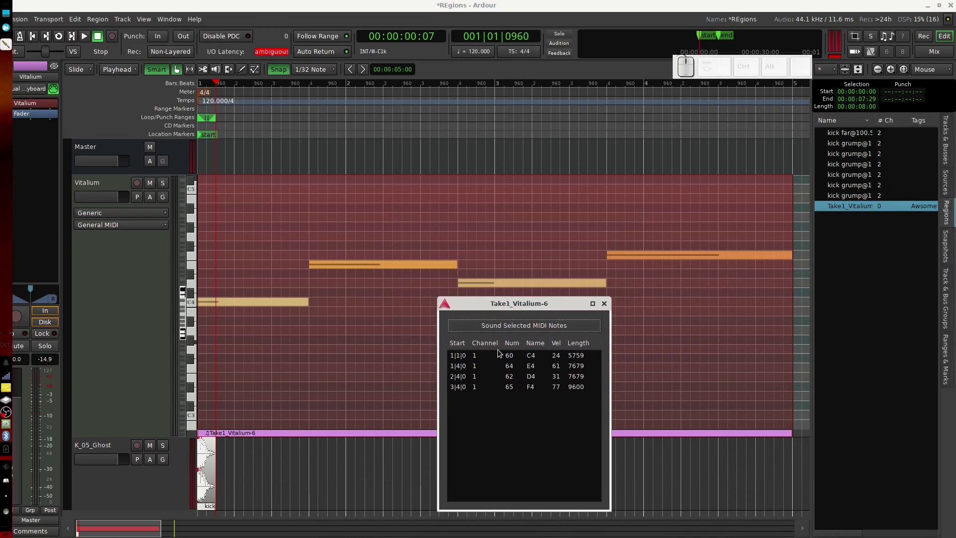
Step: Set the velocity of the first note, C4 at 1|1|0, to 50 in the list editor
left_click(557, 357)
left_click(556, 357)
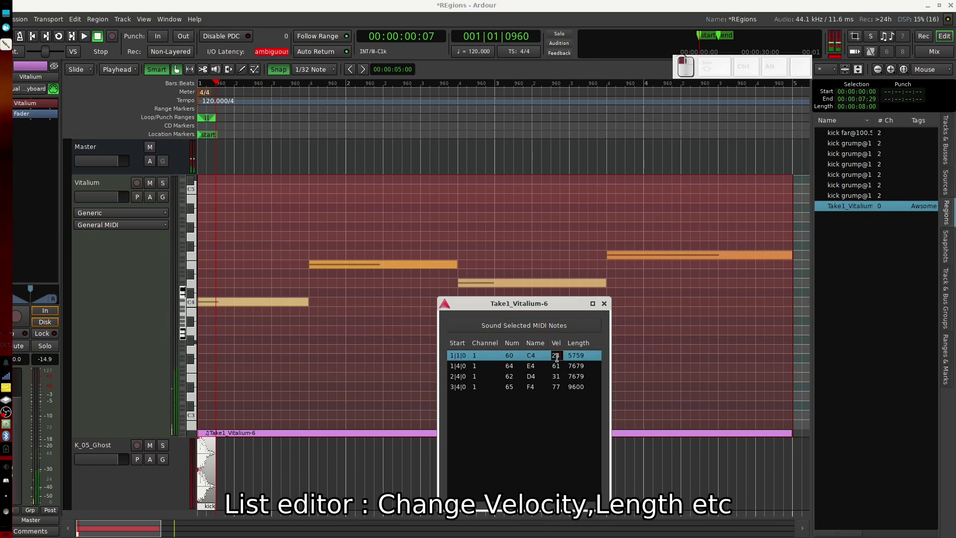
key("BackSpace")
type("50")
key("Return")
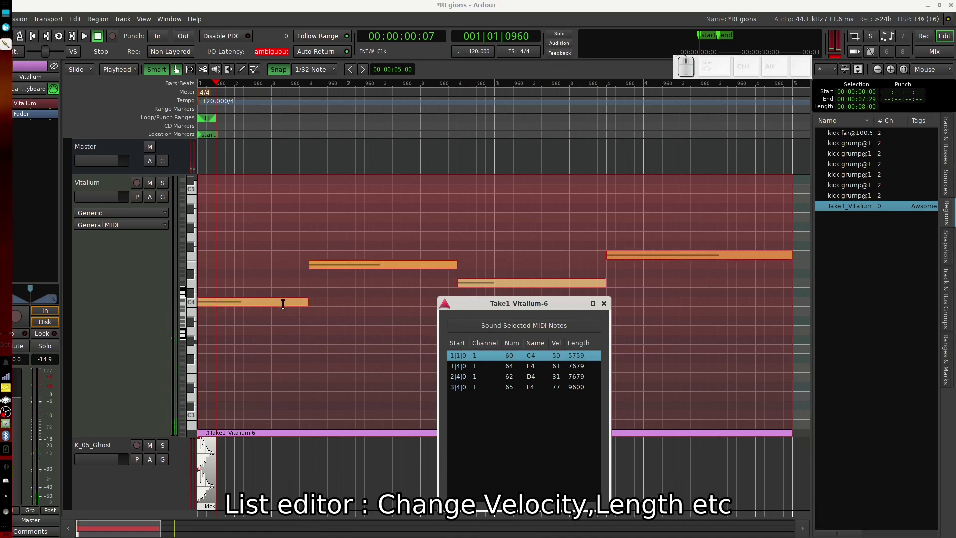
key("Escape")
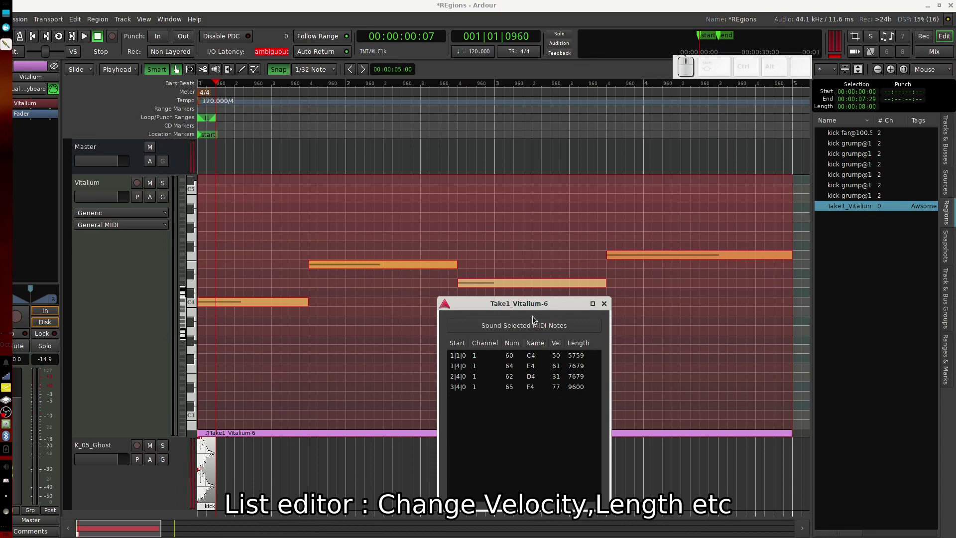
Step: Audition the E4, D4, F4 and C4 notes in the list editor, toggling Sound Selected MIDI Notes, and close the editor
left_click_drag(531, 305, 537, 240)
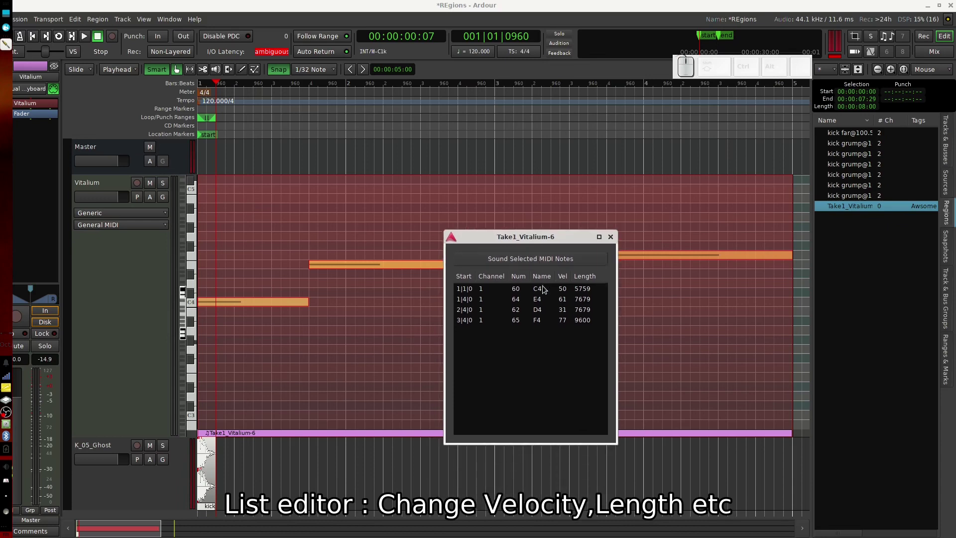
left_click(543, 298)
left_click(540, 259)
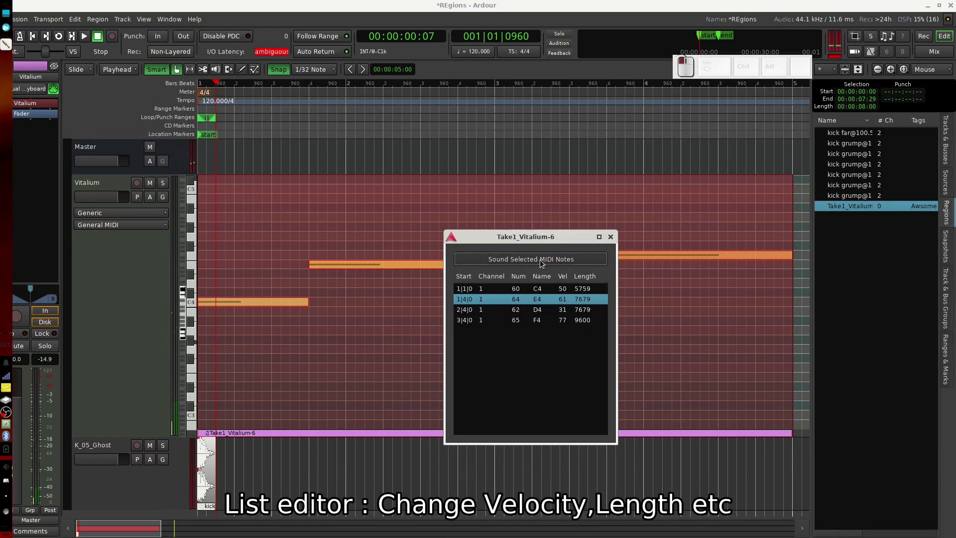
left_click(525, 313)
left_click(532, 318)
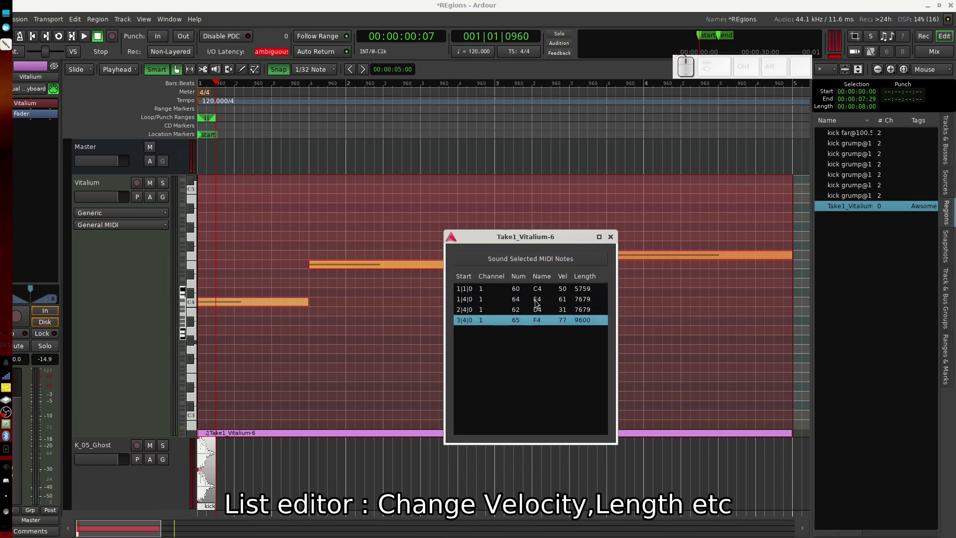
left_click(541, 287)
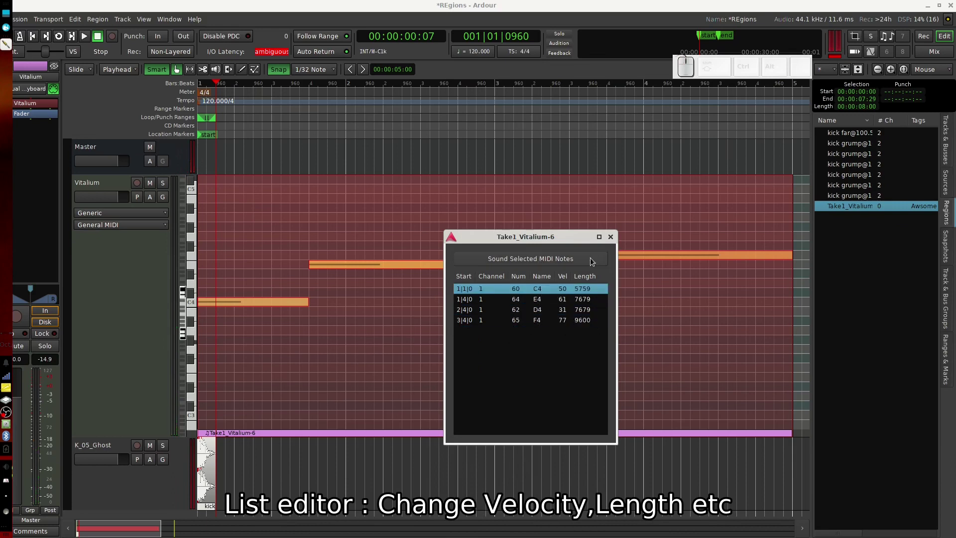
left_click(611, 237)
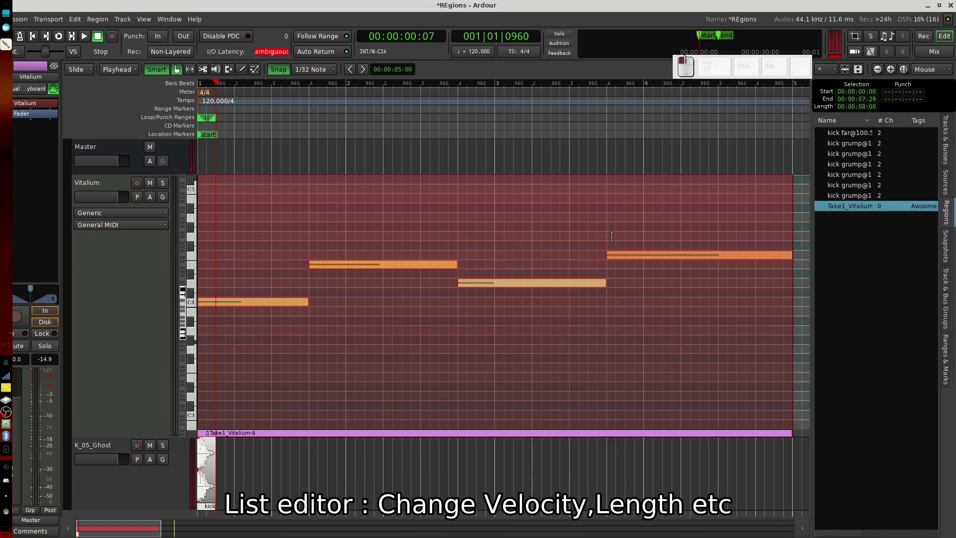